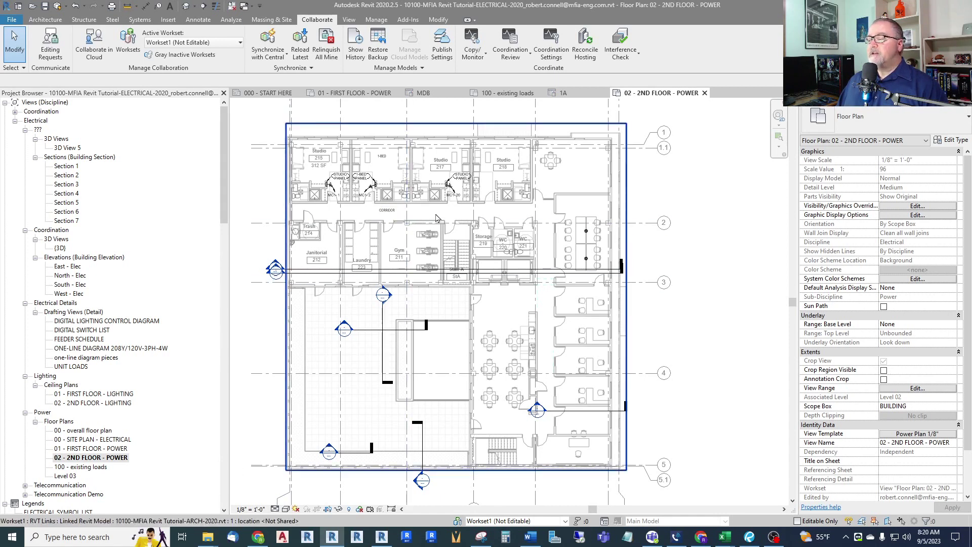
# Step: Inspect the Studio 215 load center's type properties and close them unchanged
pyautogui.scroll(3, 330, 165)
pyautogui.scroll(1, 332, 167)
pyautogui.scroll(-2, 334, 173)
pyautogui.scroll(3, 339, 182)
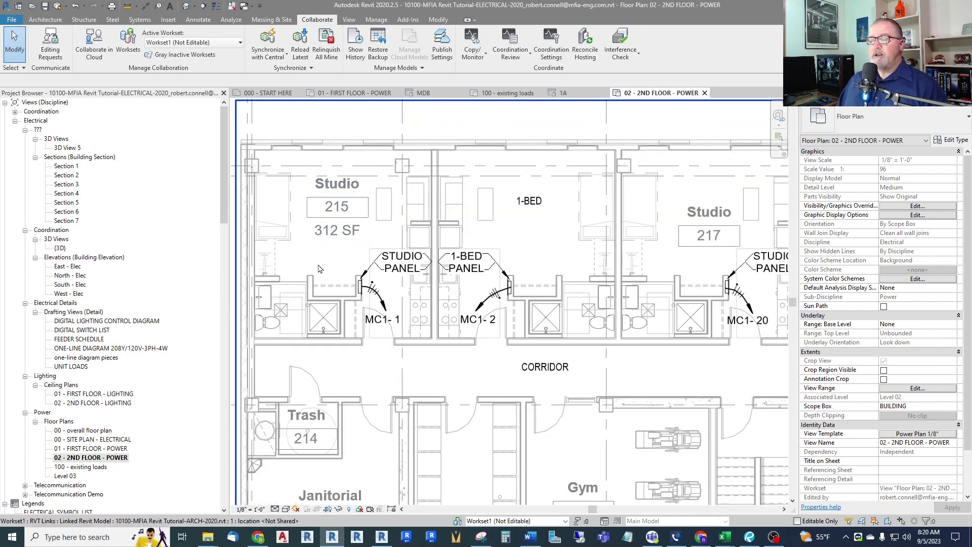
pyautogui.scroll(-3, 301, 251)
pyautogui.scroll(1, 412, 234)
pyautogui.scroll(-2, 411, 234)
pyautogui.scroll(3, 573, 242)
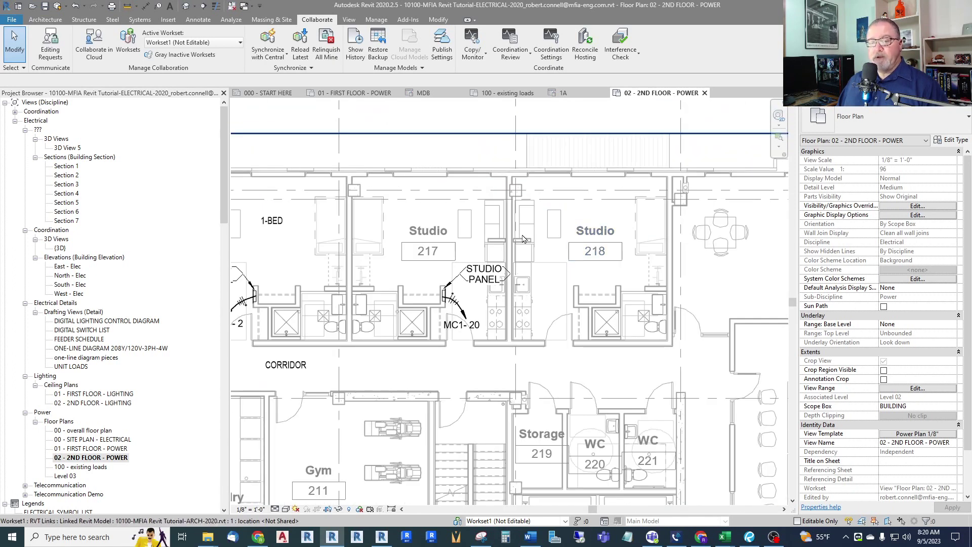
pyautogui.scroll(-2, 574, 242)
pyautogui.scroll(-2, 563, 310)
pyautogui.scroll(2, 563, 310)
pyautogui.scroll(-2, 563, 309)
pyautogui.scroll(3, 408, 213)
pyautogui.scroll(2, 408, 213)
pyautogui.scroll(1, 438, 247)
pyautogui.scroll(-1, 439, 247)
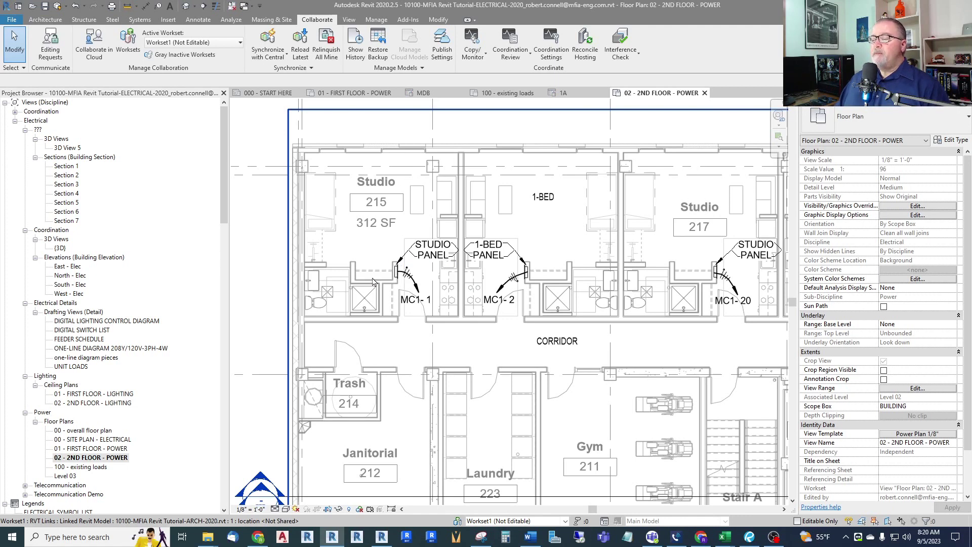
pyautogui.scroll(2, 393, 273)
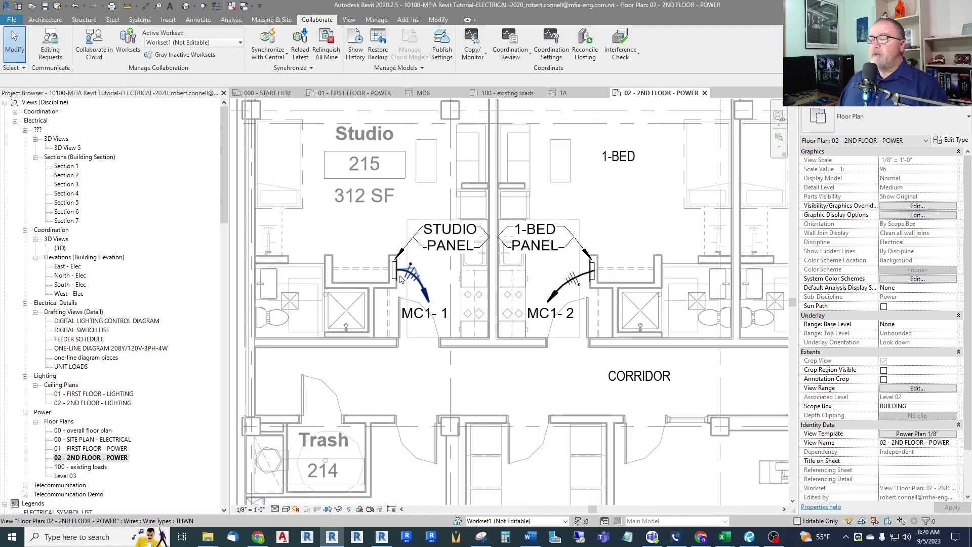
pyautogui.click(394, 272)
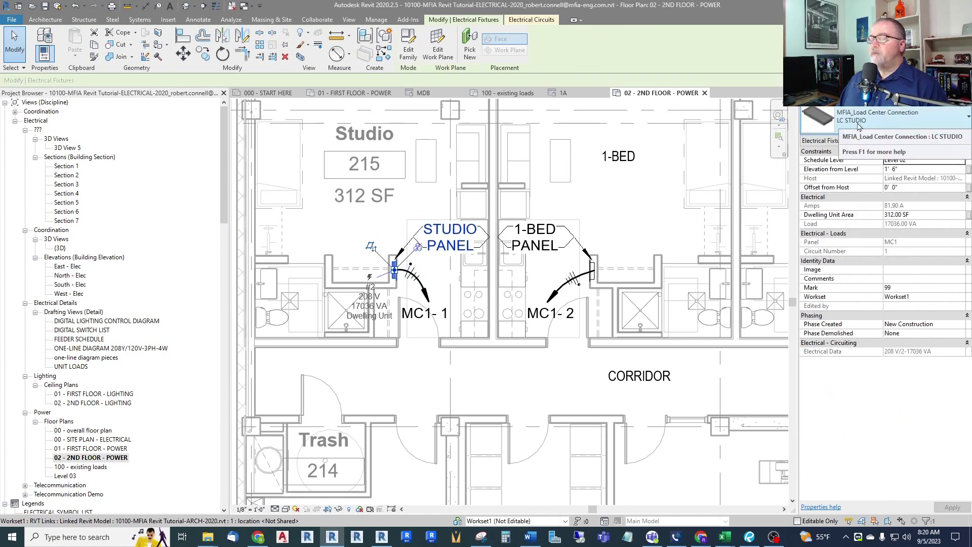
pyautogui.click(952, 141)
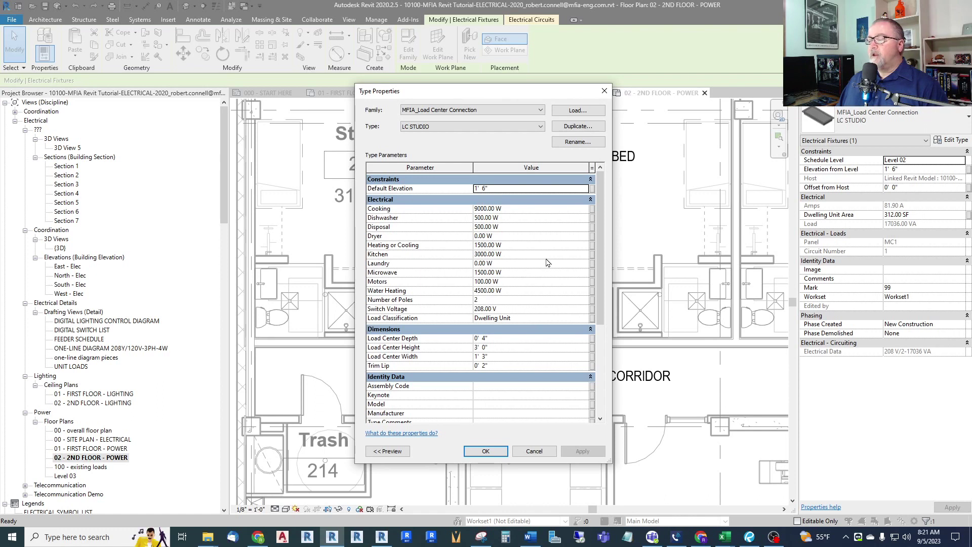
pyautogui.click(535, 452)
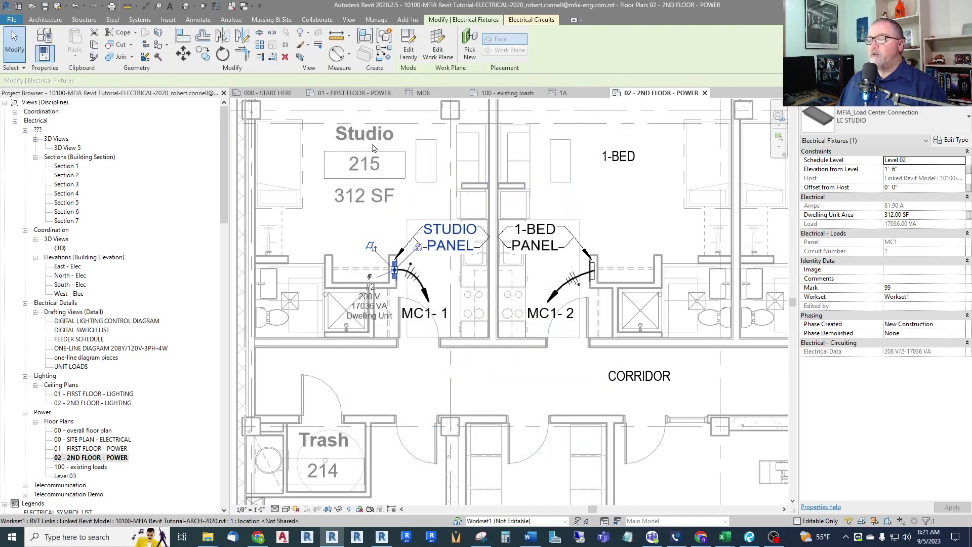
# Step: Recentre the plan on the studio panels, deselect the load center, and show the View tools
pyautogui.moveTo(307, 133); pyautogui.dragTo(324, 158, button='middle')
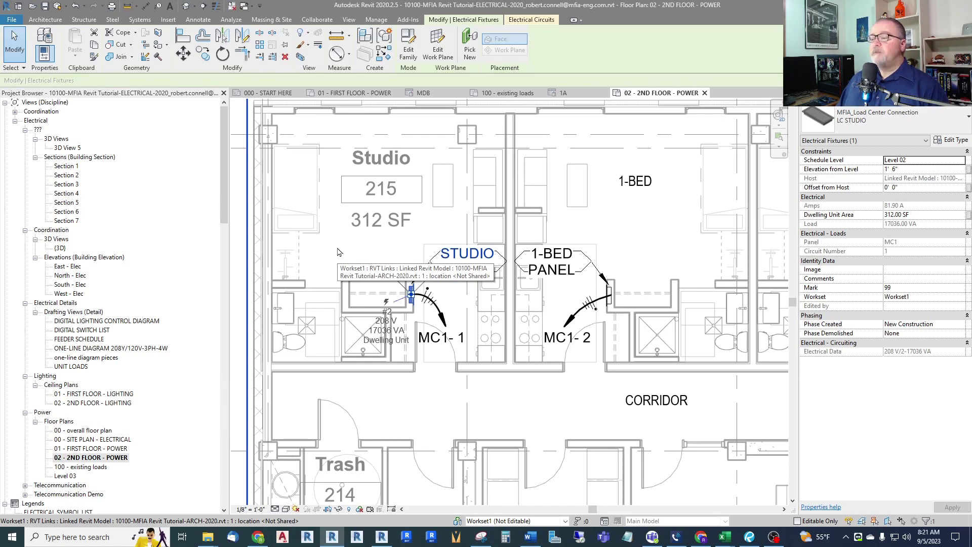
pyautogui.scroll(-4, 339, 254)
pyautogui.press('Escape')
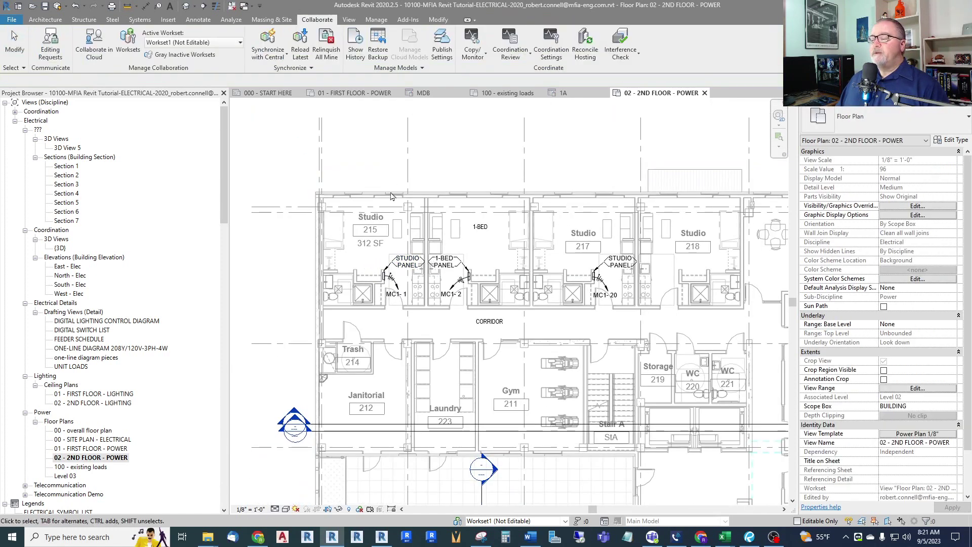
pyautogui.scroll(3, 354, 248)
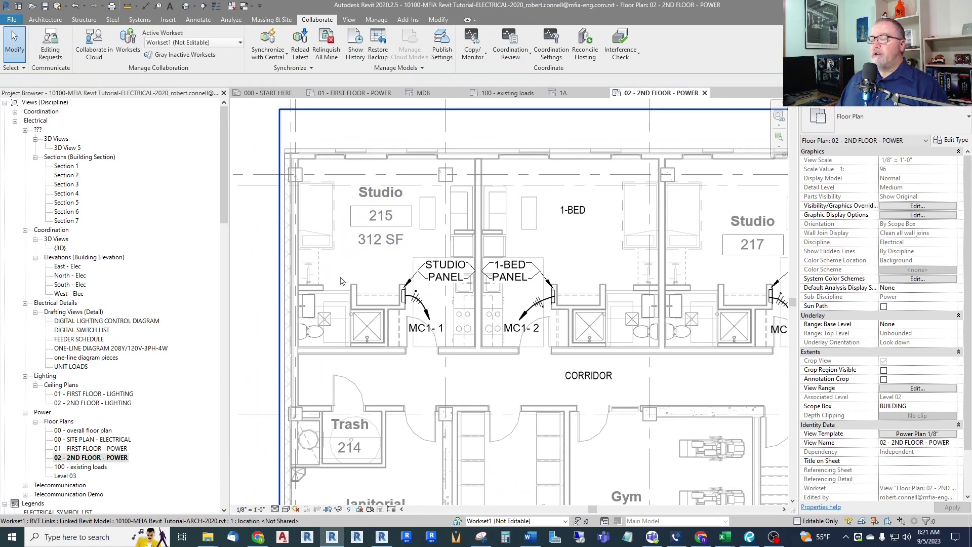
pyautogui.scroll(-6, 347, 234)
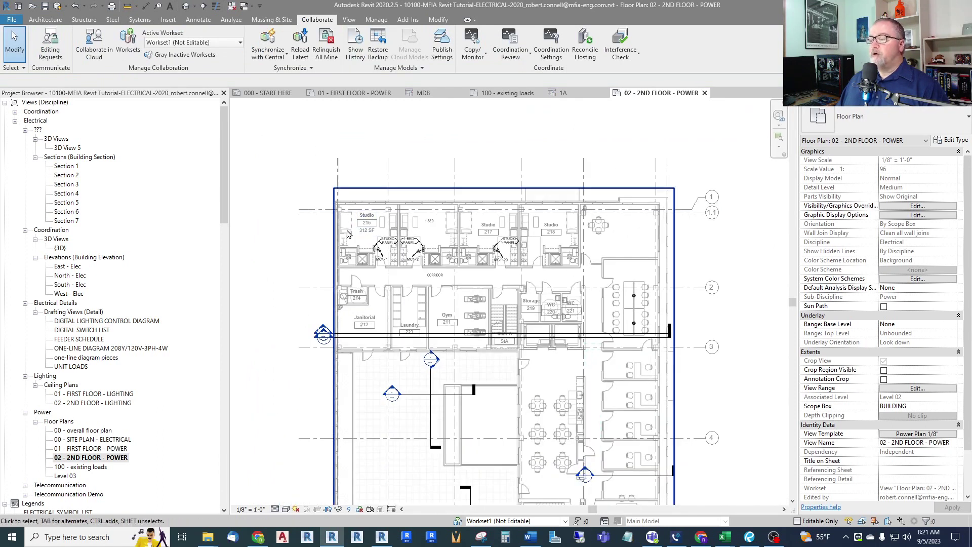
pyautogui.scroll(6, 365, 232)
pyautogui.scroll(-1, 371, 244)
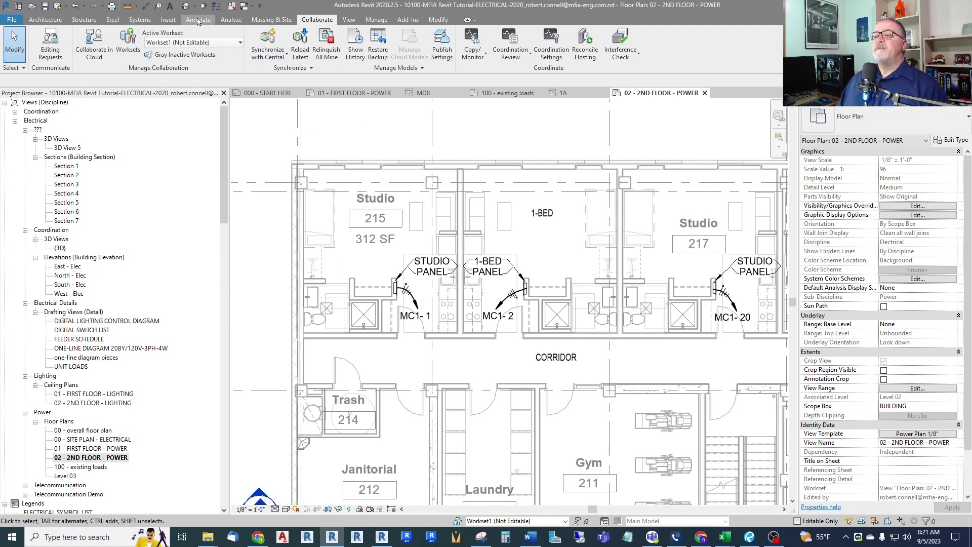
pyautogui.click(349, 19)
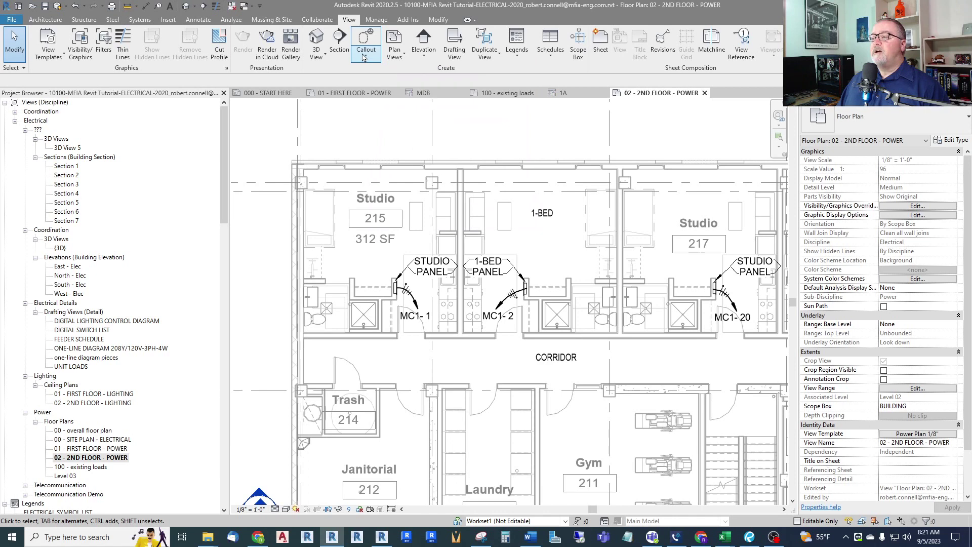
# Step: Choose Sketch from the Callout dropdown to begin a sketched callout boundary
pyautogui.click(363, 57)
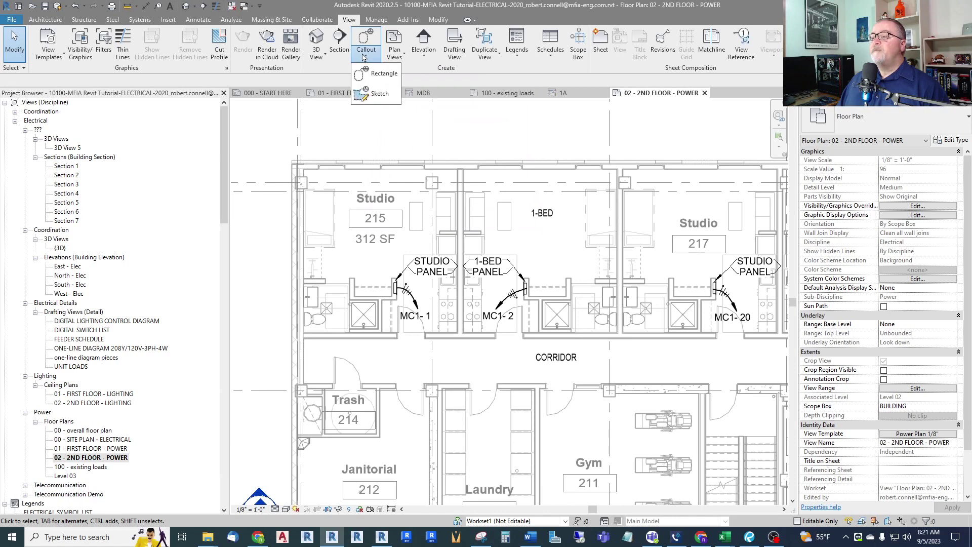
pyautogui.click(371, 98)
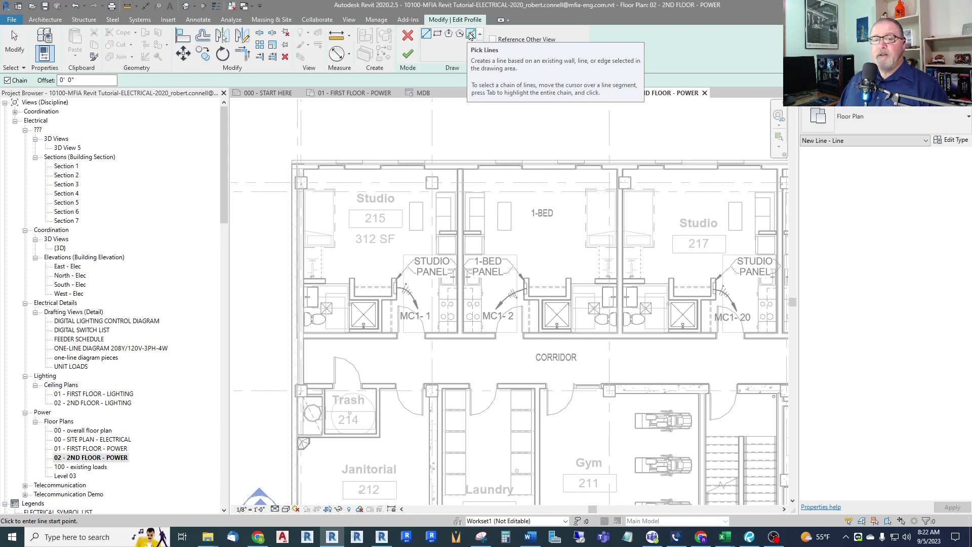
# Step: Draw a rectangular Line boundary around Studio 215 and attempt Finish Edit Mode
pyautogui.click(424, 34)
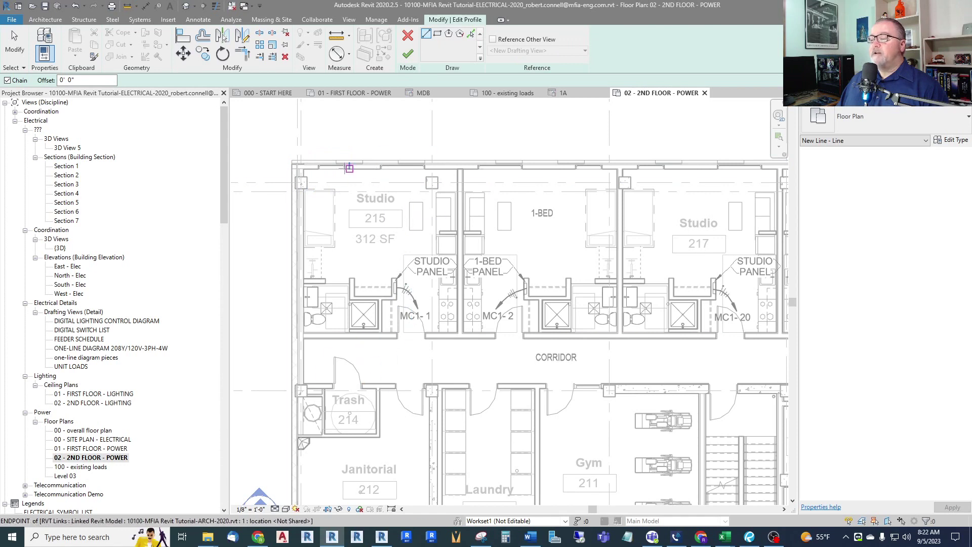
pyautogui.scroll(2, 319, 171)
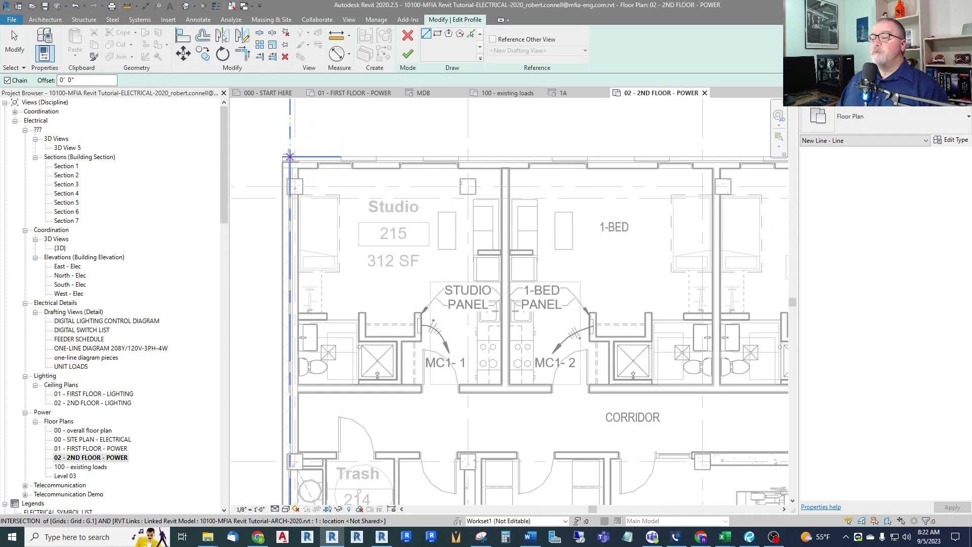
pyautogui.click(290, 152)
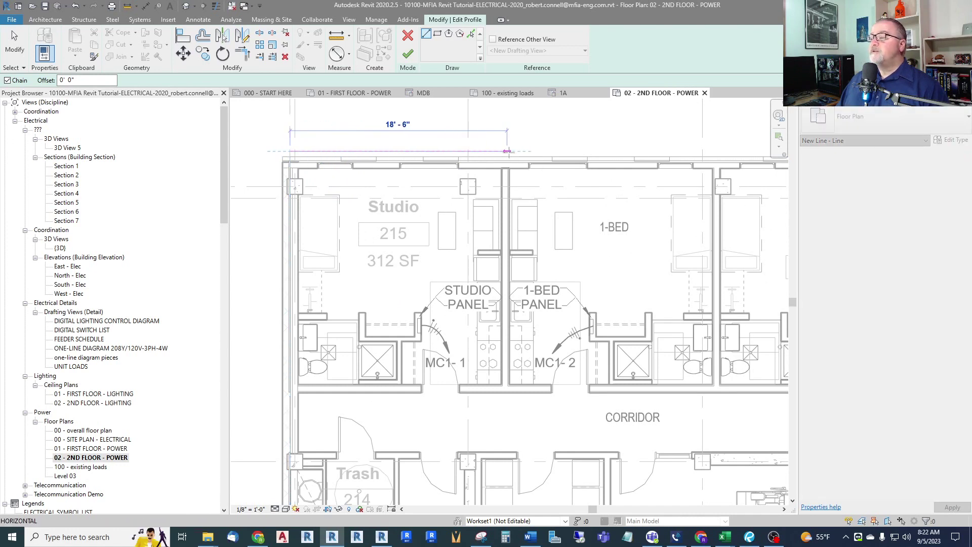
pyautogui.click(513, 151)
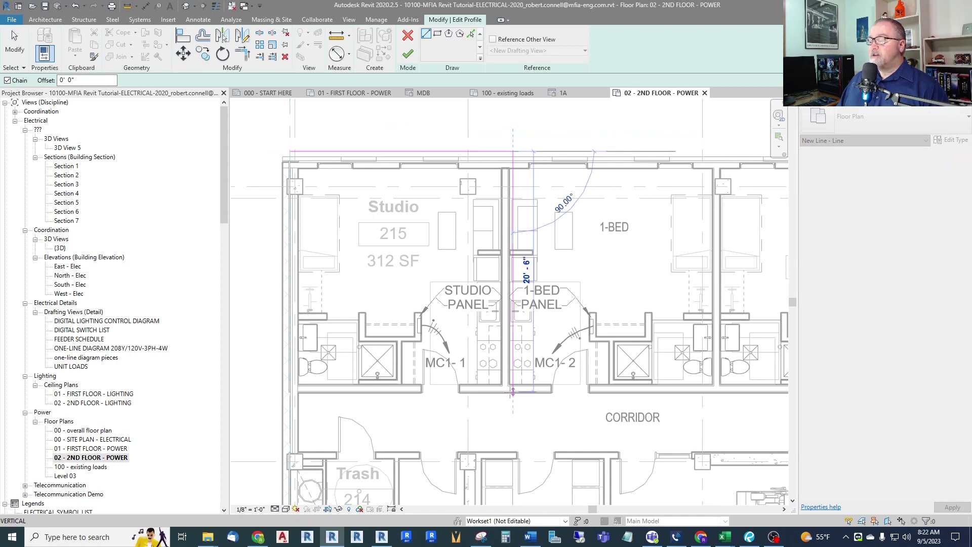
pyautogui.click(513, 397)
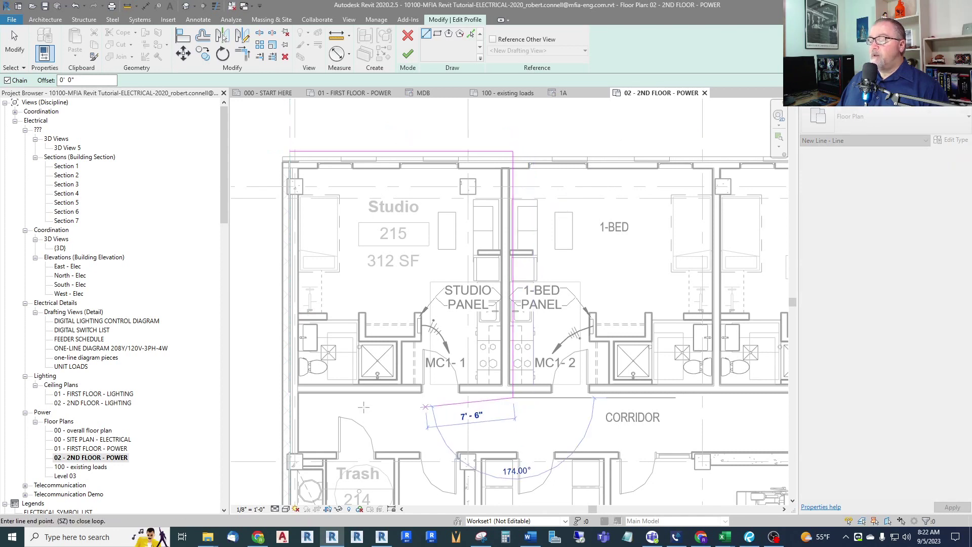
pyautogui.click(290, 397)
pyautogui.scroll(3, 290, 149)
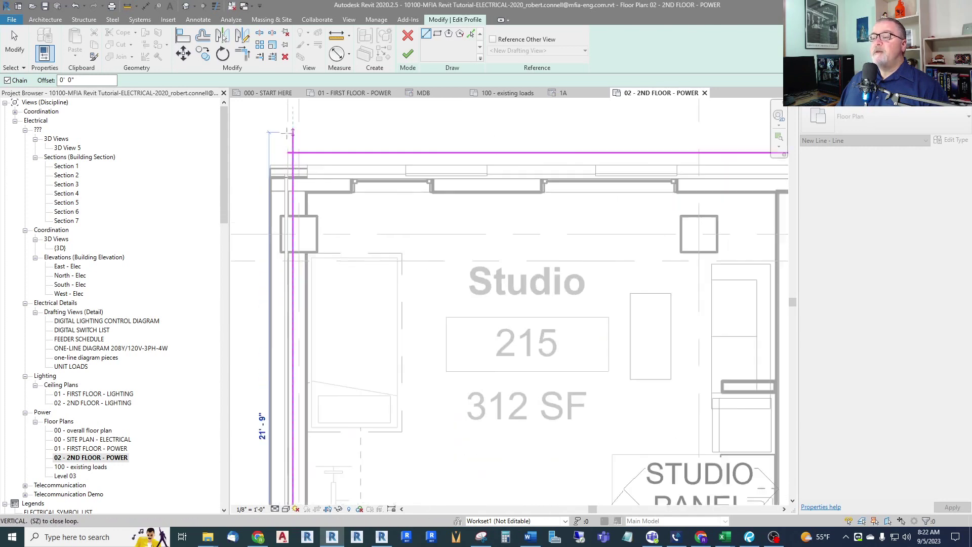
pyautogui.scroll(3, 293, 132)
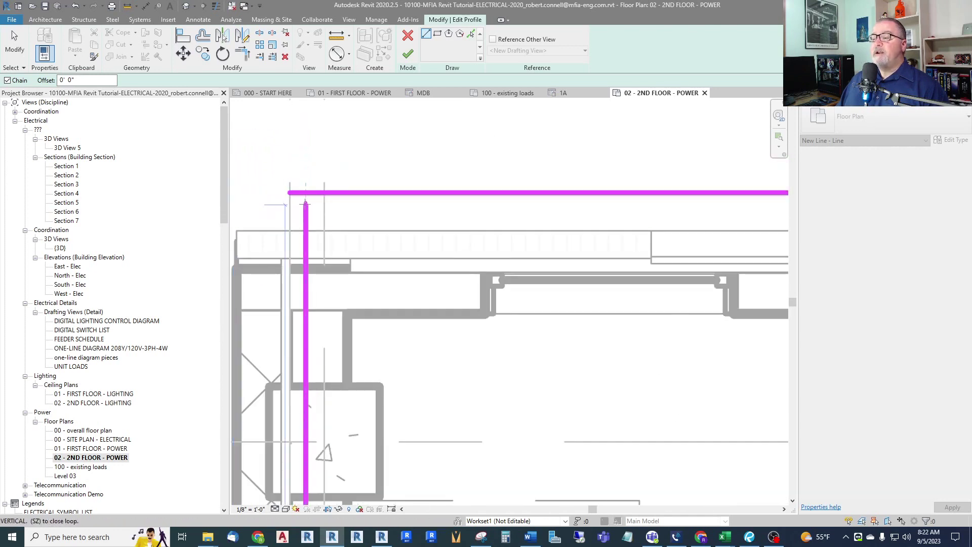
pyautogui.click(305, 193)
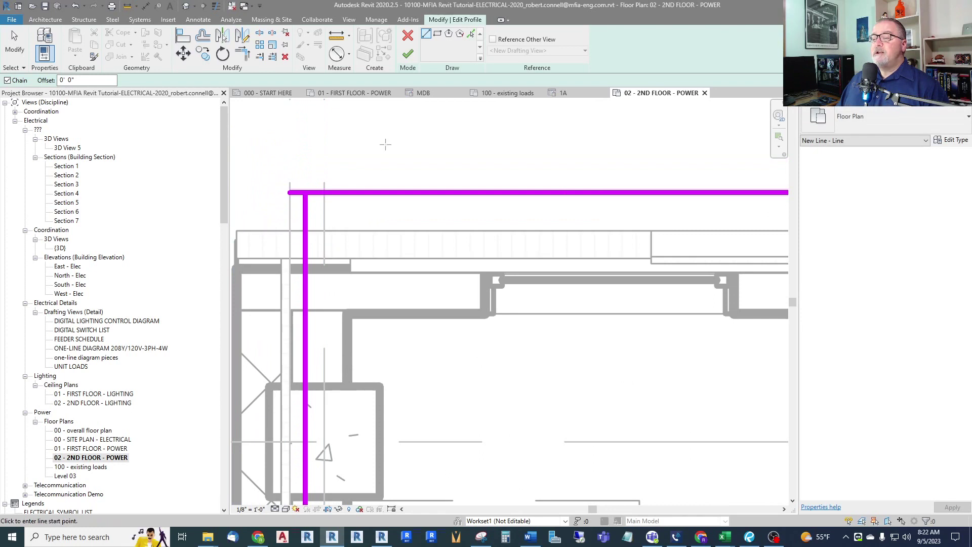
pyautogui.click(408, 54)
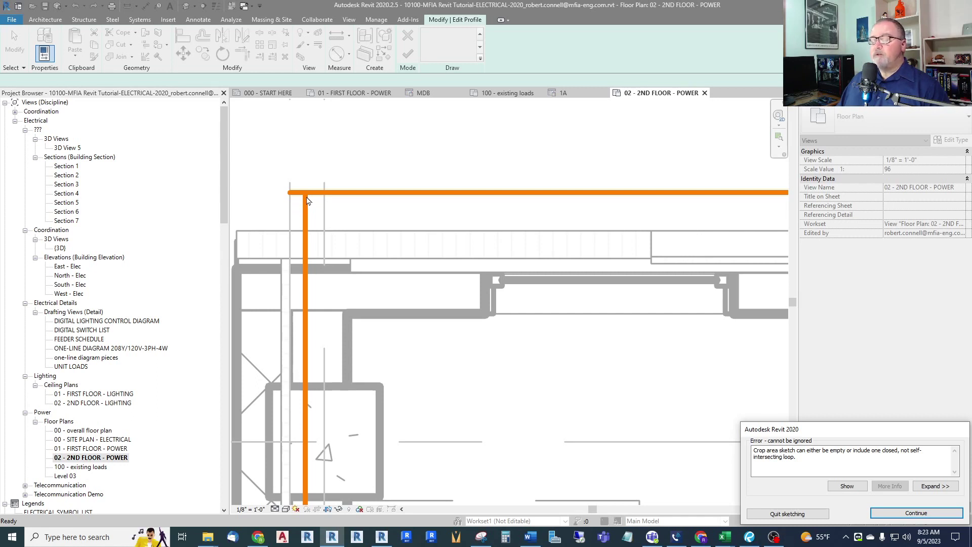
# Step: Dismiss the 'crop sketch must be one closed loop' error and continue sketching
pyautogui.moveTo(812, 437); pyautogui.dragTo(440, 214)
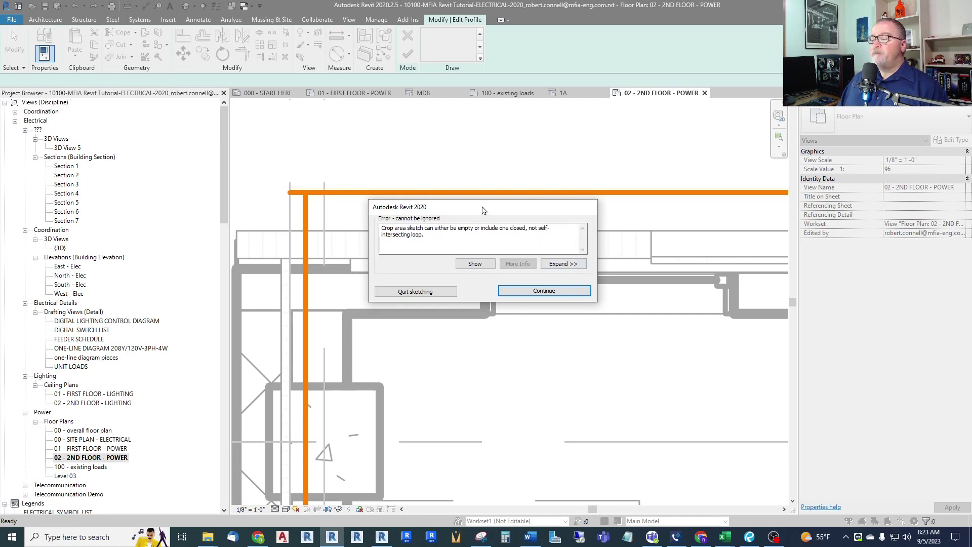
pyautogui.moveTo(485, 212); pyautogui.dragTo(842, 417)
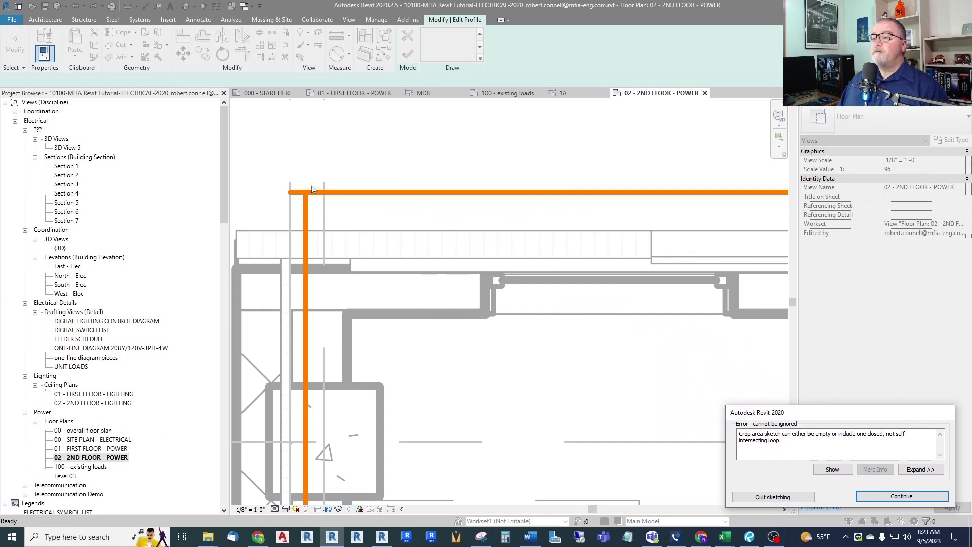
pyautogui.click(863, 497)
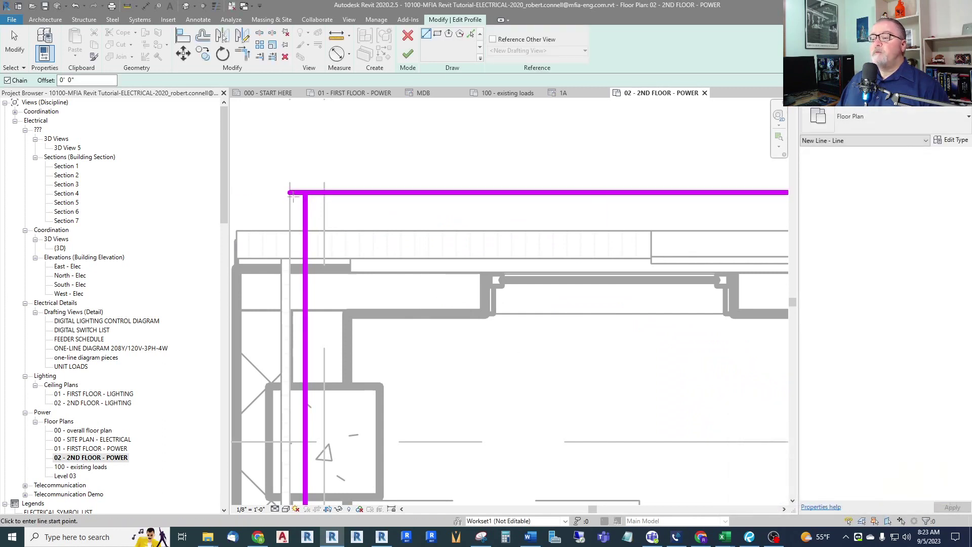
# Step: Drag the top boundary line so it meets the side line and closes the loop
pyautogui.press('Escape')
pyautogui.press('Escape')
pyautogui.click(290, 193)
pyautogui.scroll(3, 291, 195)
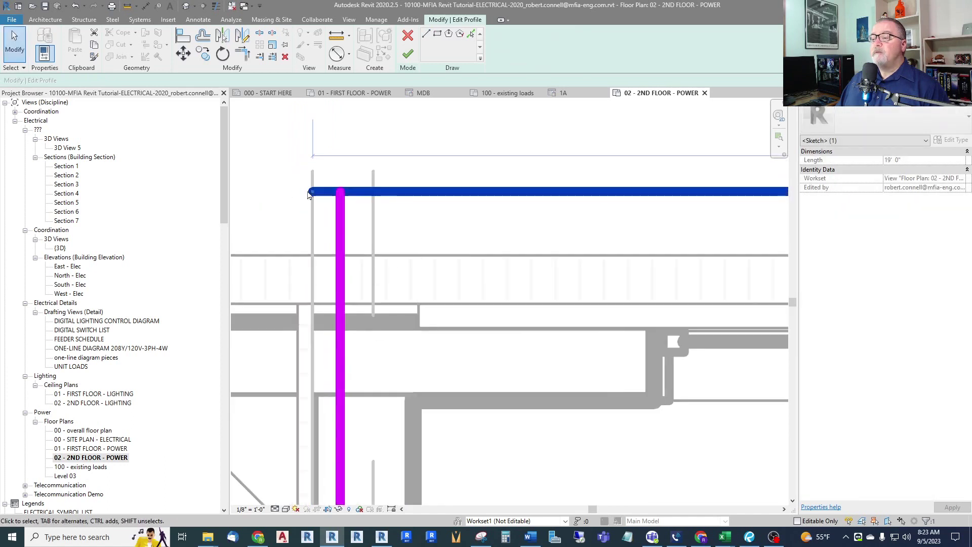
pyautogui.moveTo(310, 195); pyautogui.dragTo(340, 191)
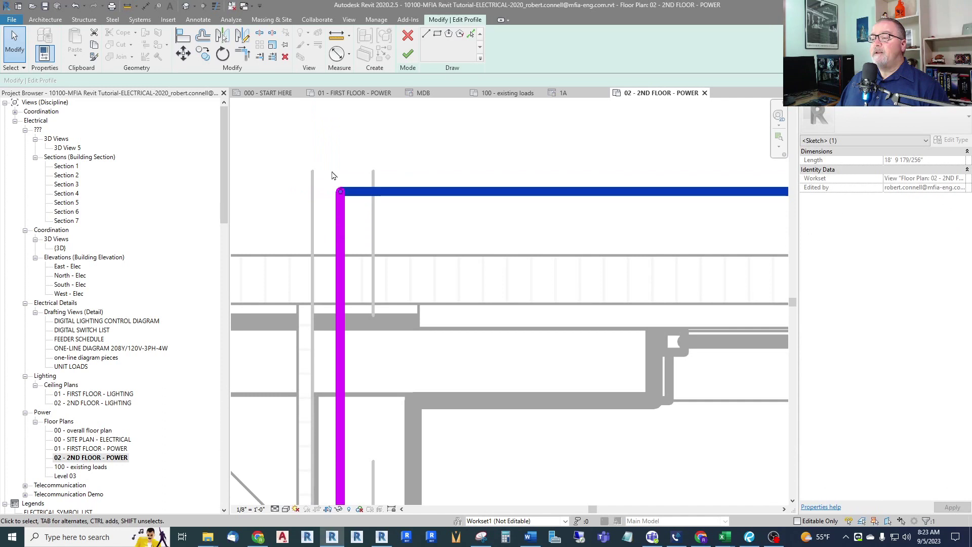
pyautogui.scroll(-2, 304, 172)
# Step: Finish the callout sketch and deselect the new callout
pyautogui.click(408, 54)
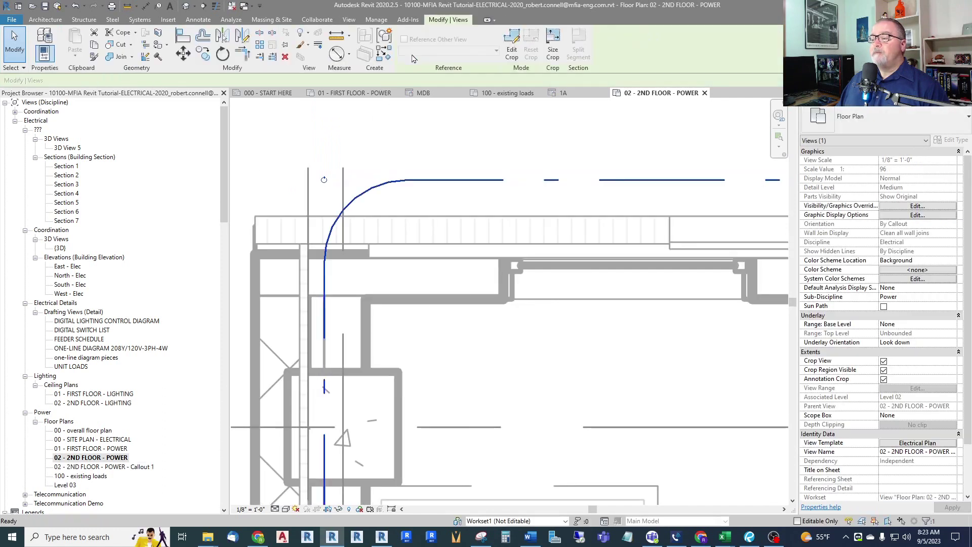
pyautogui.scroll(-4, 324, 172)
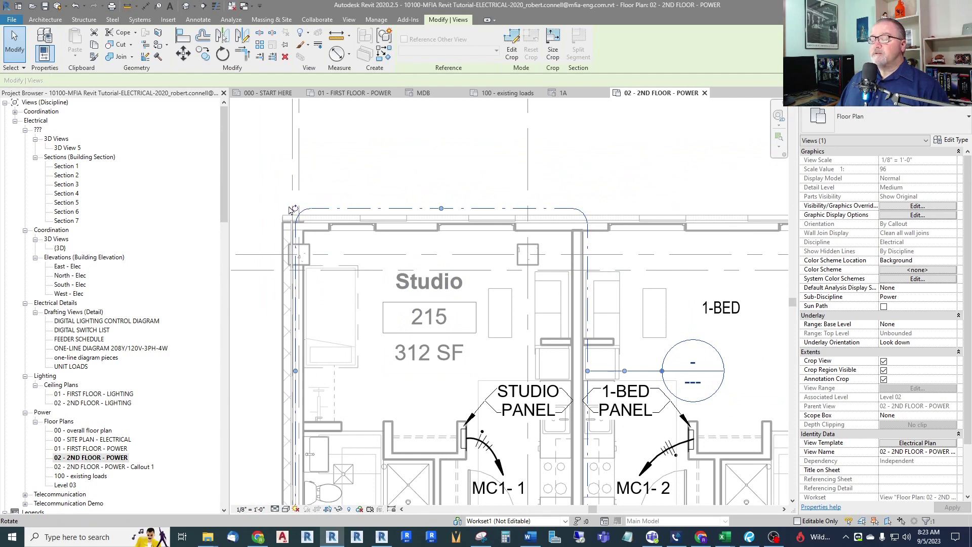
pyautogui.press('Escape')
pyautogui.scroll(3, 350, 147)
pyautogui.scroll(-2, 355, 145)
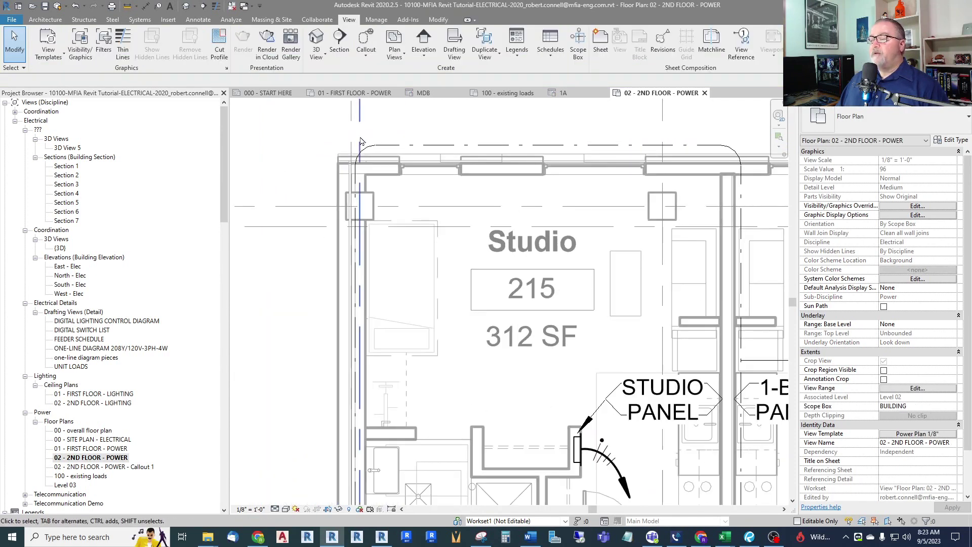
pyautogui.scroll(3, 361, 140)
# Step: Edit the callout crop, pull its top edge down to Studio 215's exterior wall, and finish
pyautogui.click(446, 168)
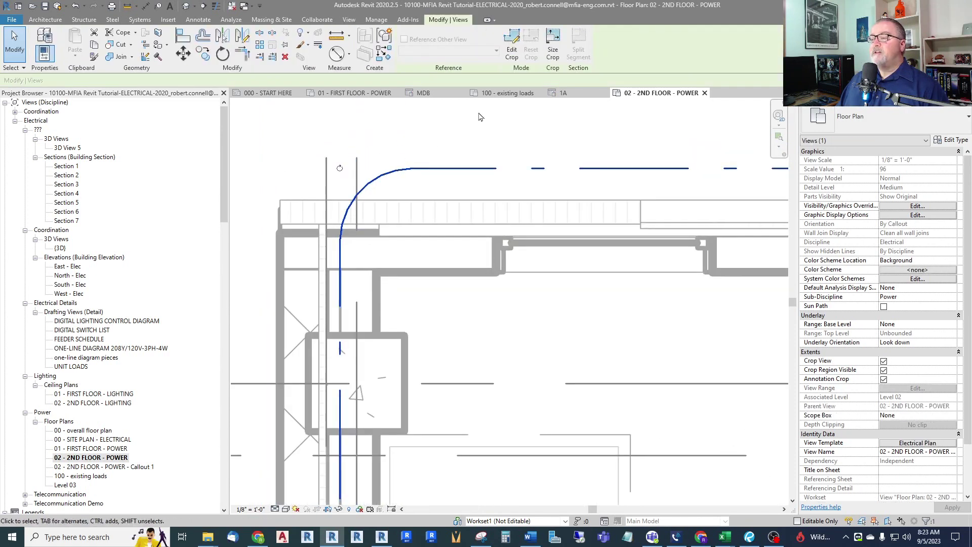
pyautogui.click(516, 50)
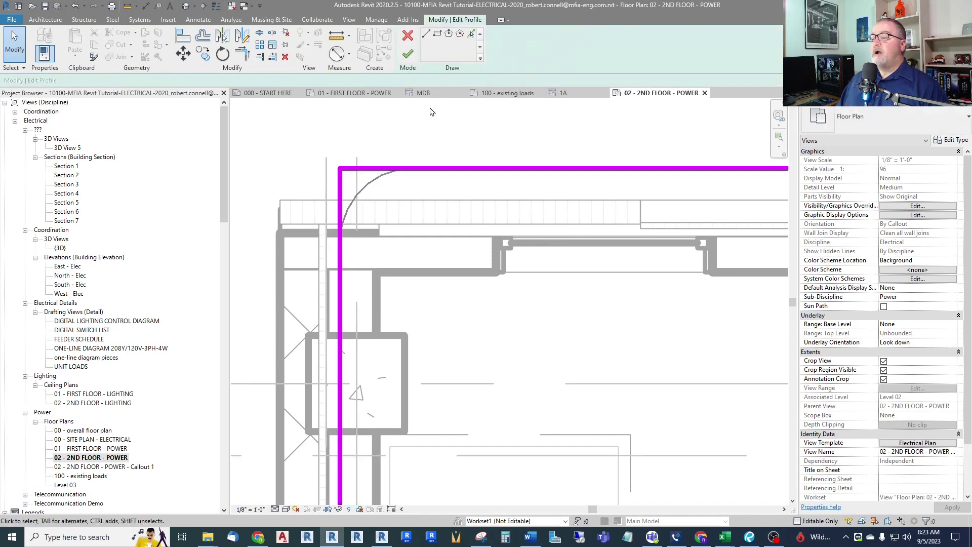
pyautogui.scroll(-3, 314, 193)
pyautogui.scroll(-2, 332, 309)
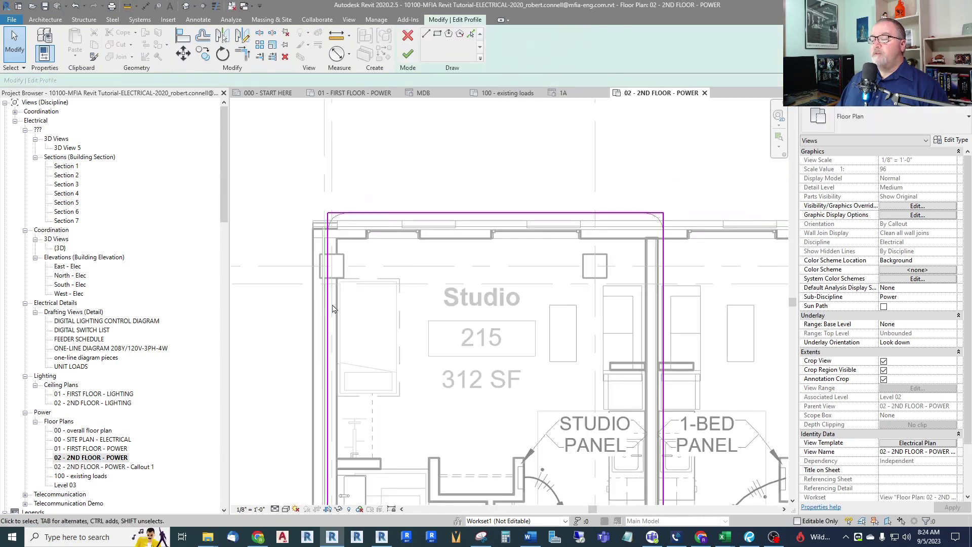
pyautogui.click(329, 309)
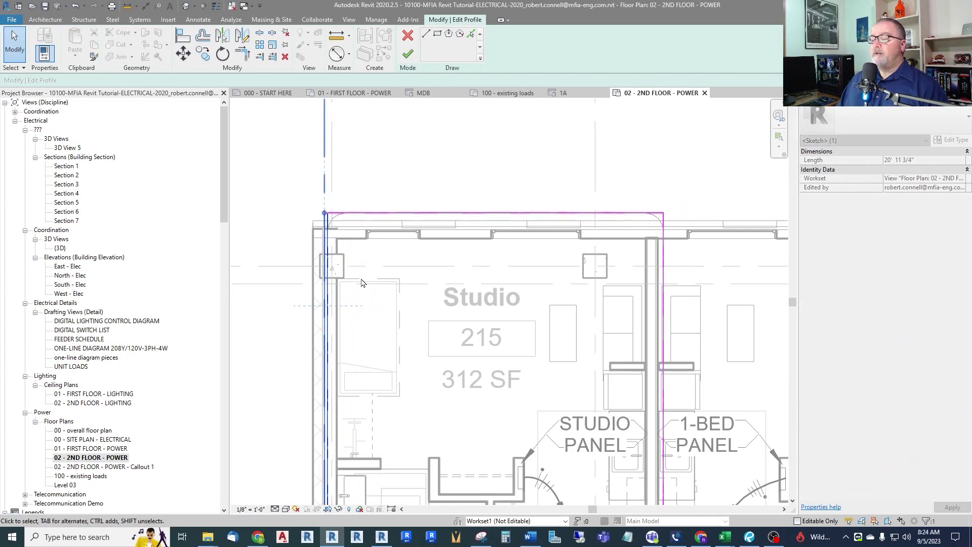
pyautogui.click(457, 213)
pyautogui.moveTo(457, 214); pyautogui.dragTo(459, 215)
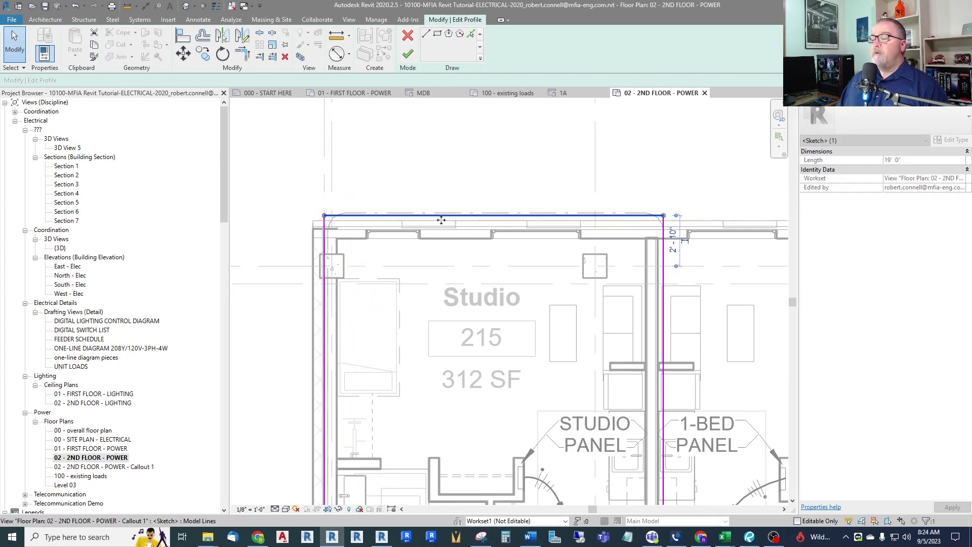
pyautogui.press('Escape')
pyautogui.click(408, 55)
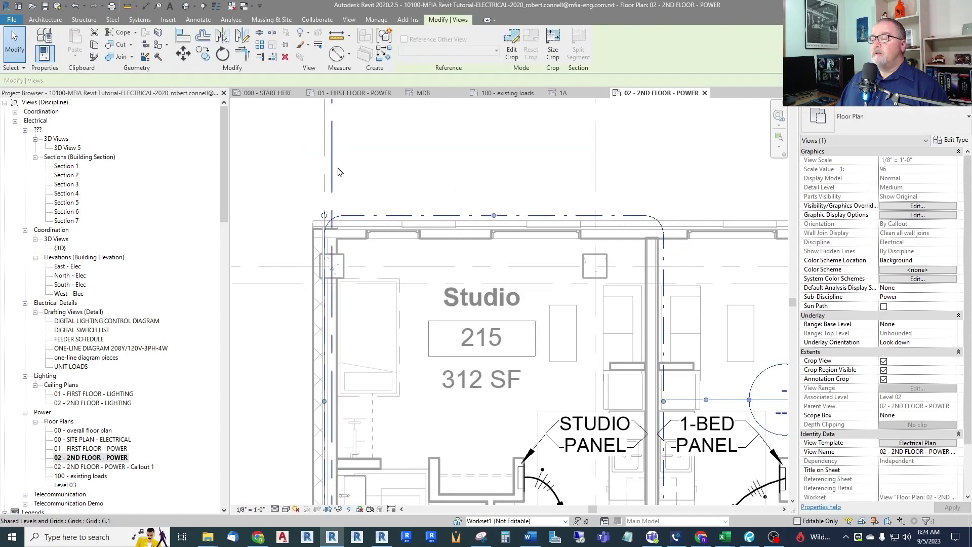
# Step: Deselect the callout, then reselect it in the plan
pyautogui.scroll(-3, 355, 157)
pyautogui.press('Escape')
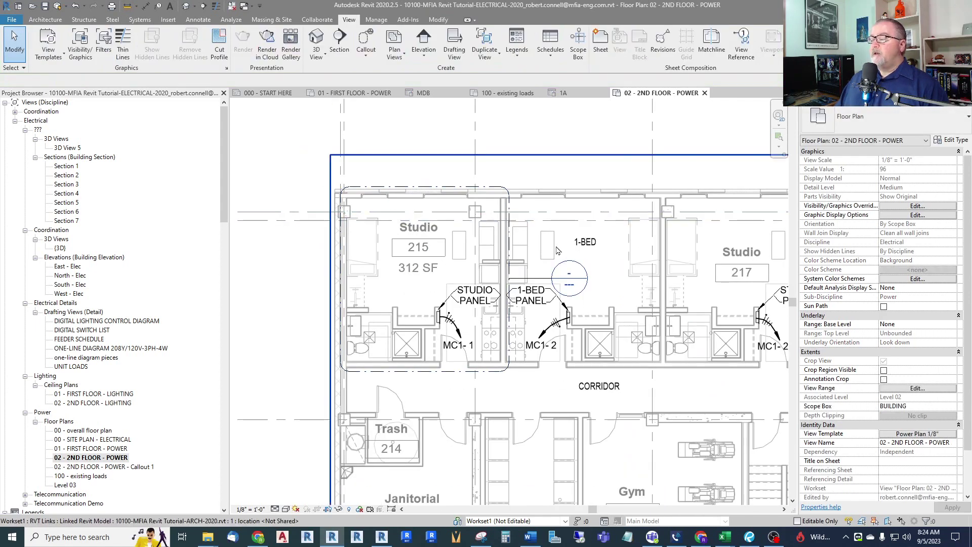
pyautogui.scroll(3, 522, 276)
pyautogui.click(495, 227)
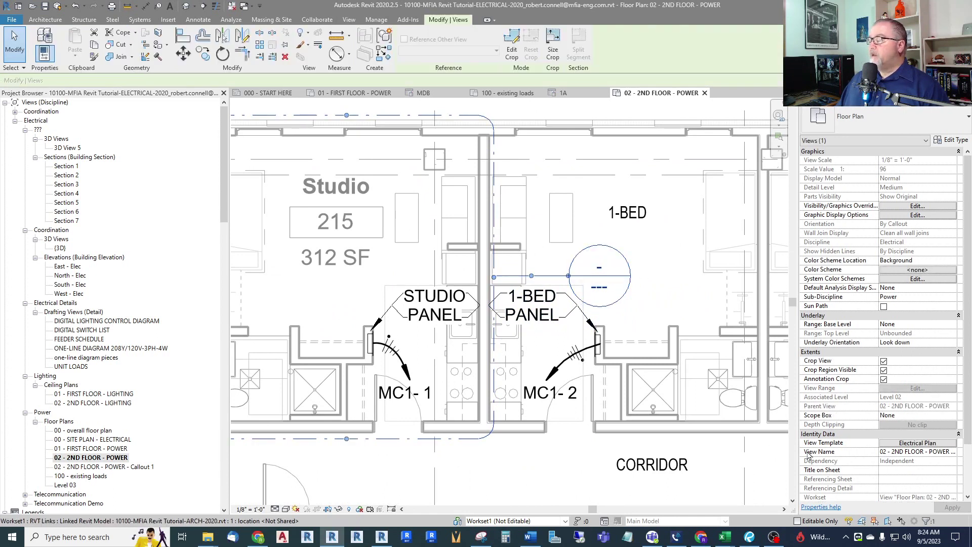
# Step: Assign the Units Electrical Plan 1/4" view template to the callout view
pyautogui.click(918, 443)
pyautogui.click(383, 266)
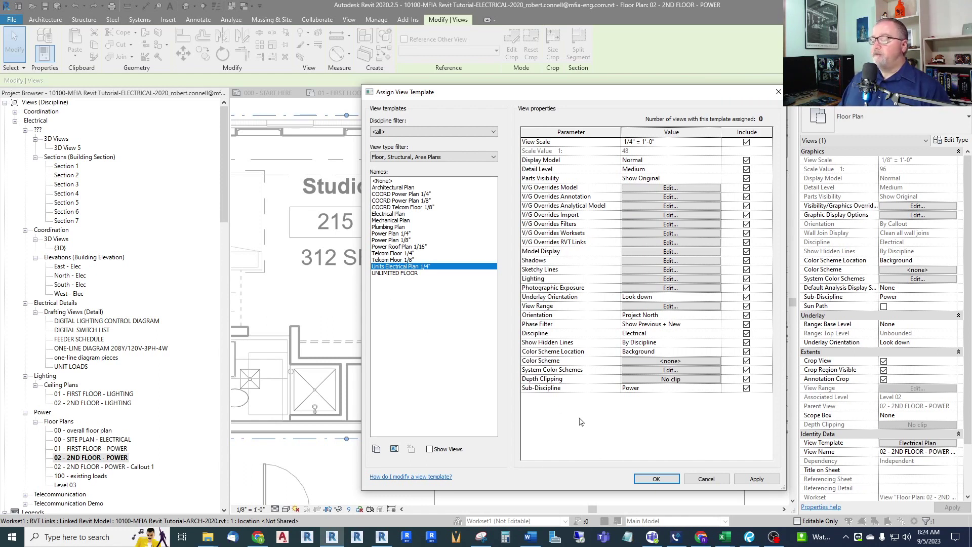
pyautogui.click(657, 479)
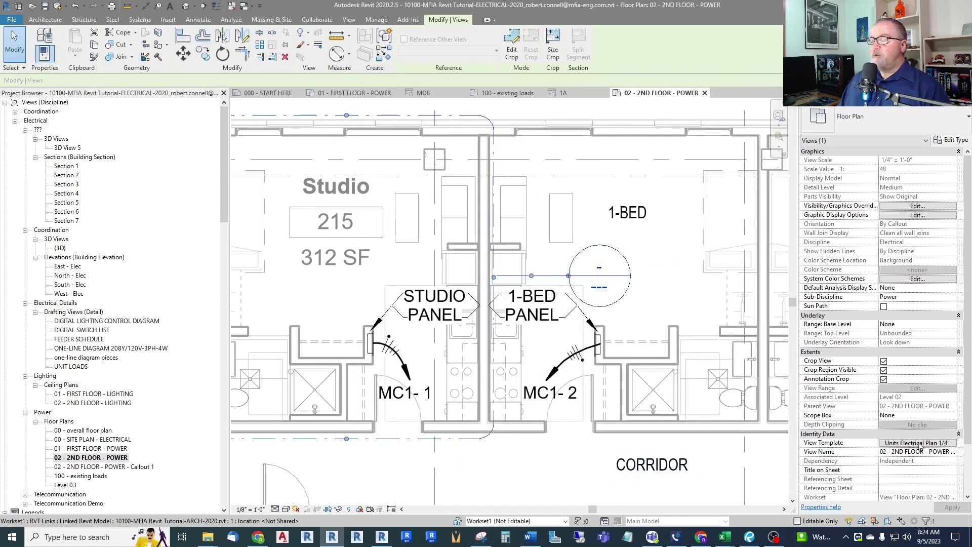
# Step: Move the callout head bubble above Studio 215 and nudge the callout's bottom edge
pyautogui.scroll(-3, 551, 310)
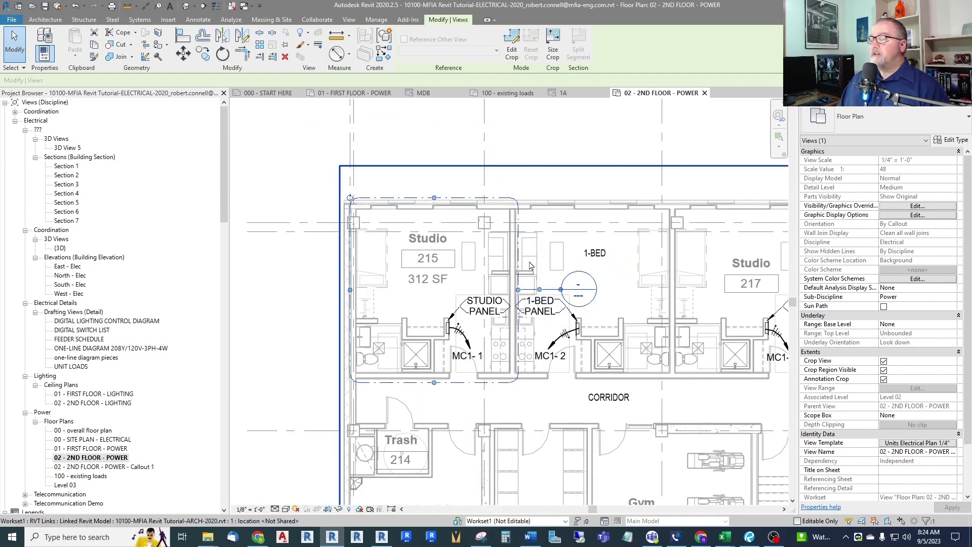
pyautogui.moveTo(561, 293); pyautogui.dragTo(432, 183)
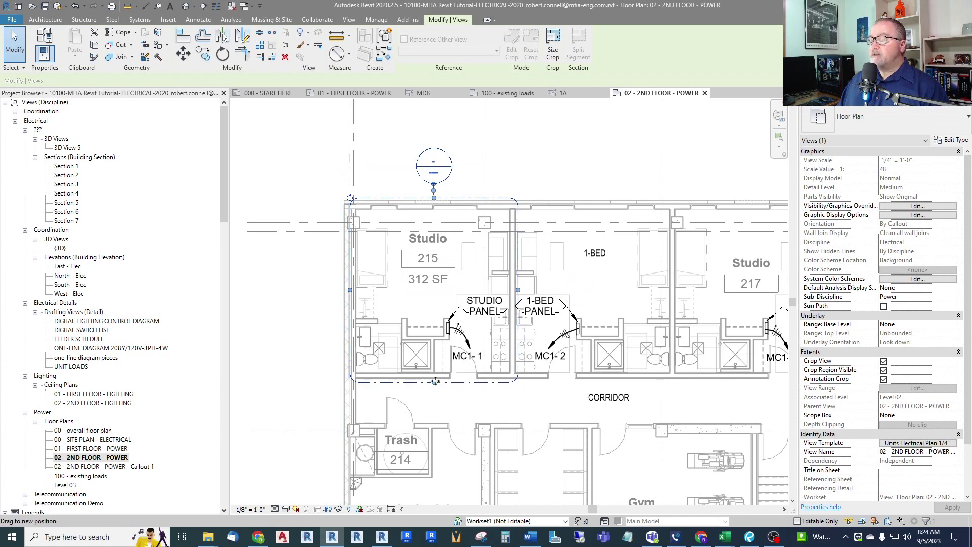
pyautogui.moveTo(435, 381)
pyautogui.mouseDown()
pyautogui.moveTo(435, 320)
pyautogui.moveTo(434, 381)
pyautogui.mouseUp()
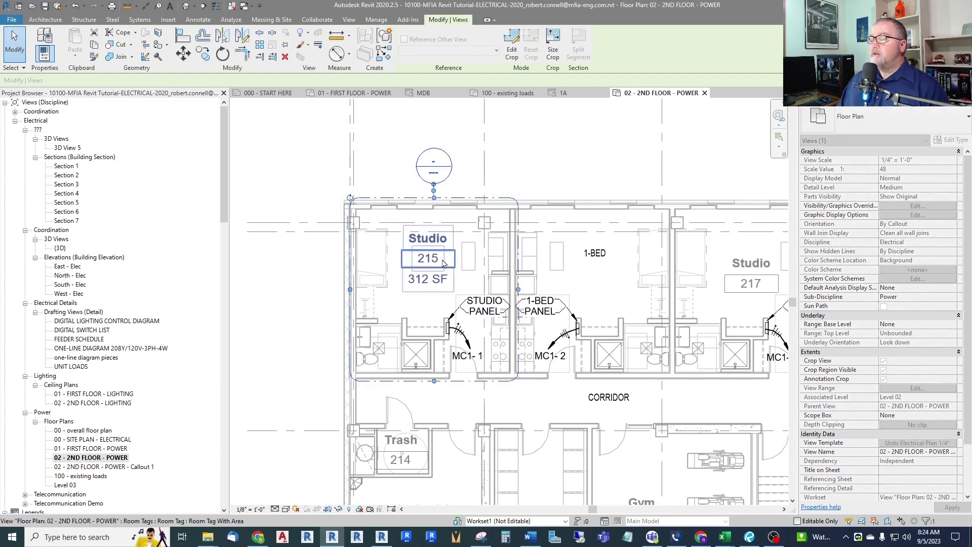
pyautogui.press('Escape')
pyautogui.scroll(2, 453, 187)
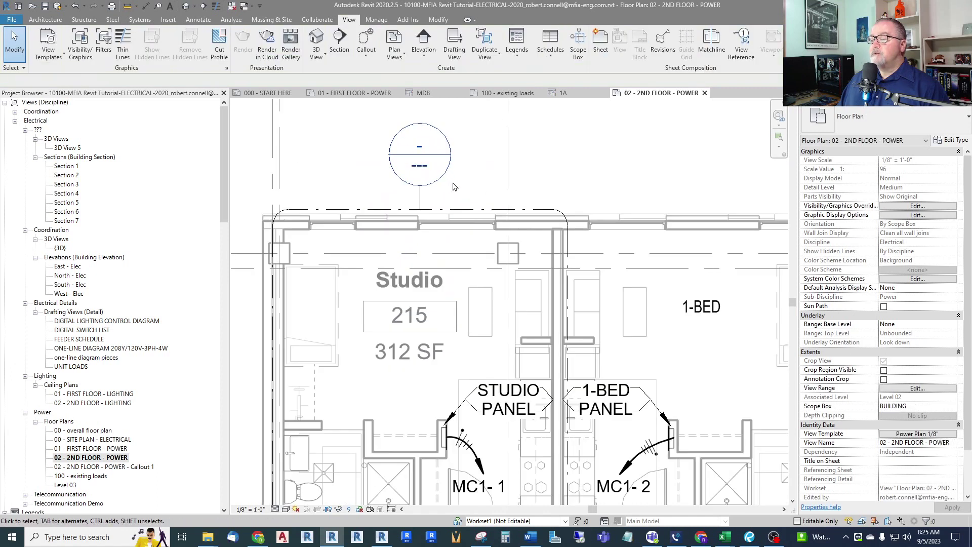
pyautogui.scroll(-2, 453, 187)
pyautogui.moveTo(225, 194); pyautogui.dragTo(224, 253)
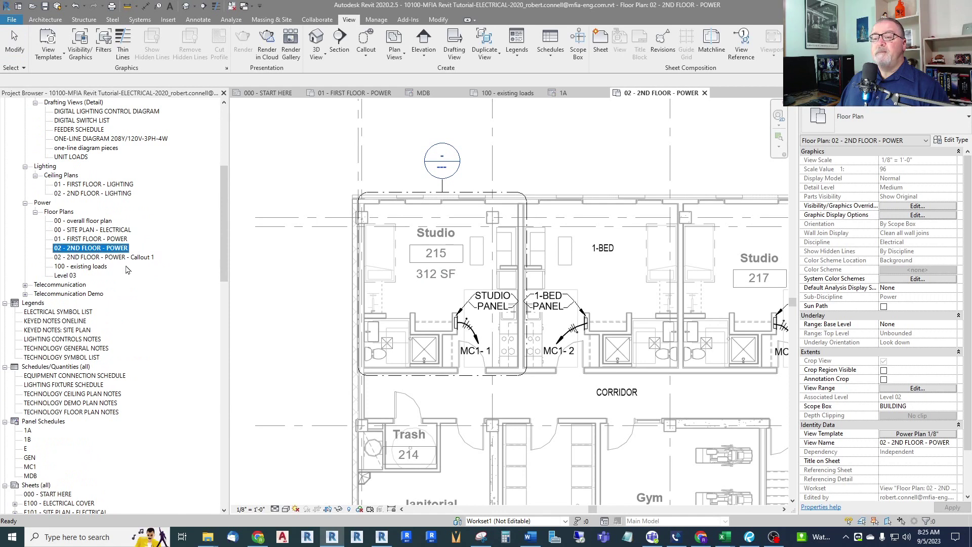
# Step: Rename the Callout 1 view to '21 - UNIT STUDIO - ELECTRICAL' in the Project Browser
pyautogui.click(86, 258)
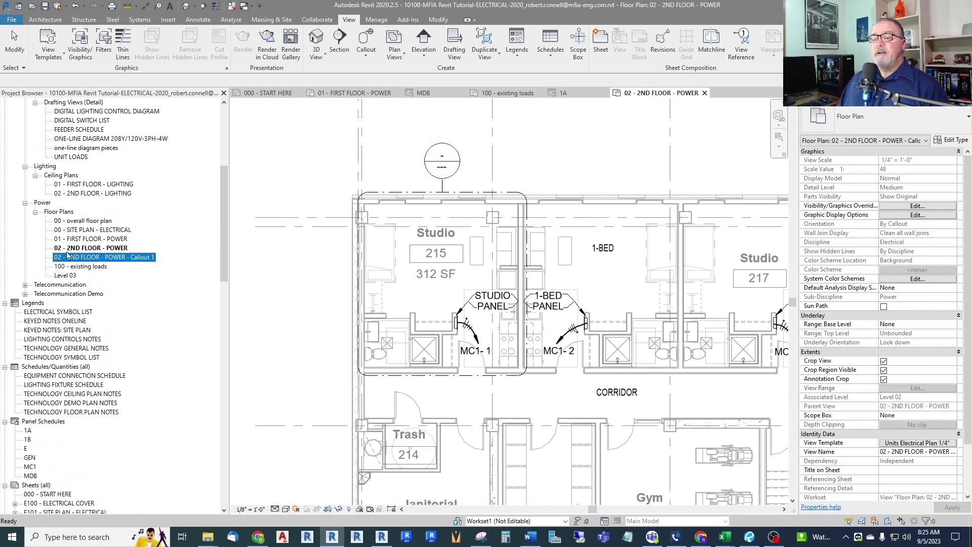
pyautogui.click(133, 258)
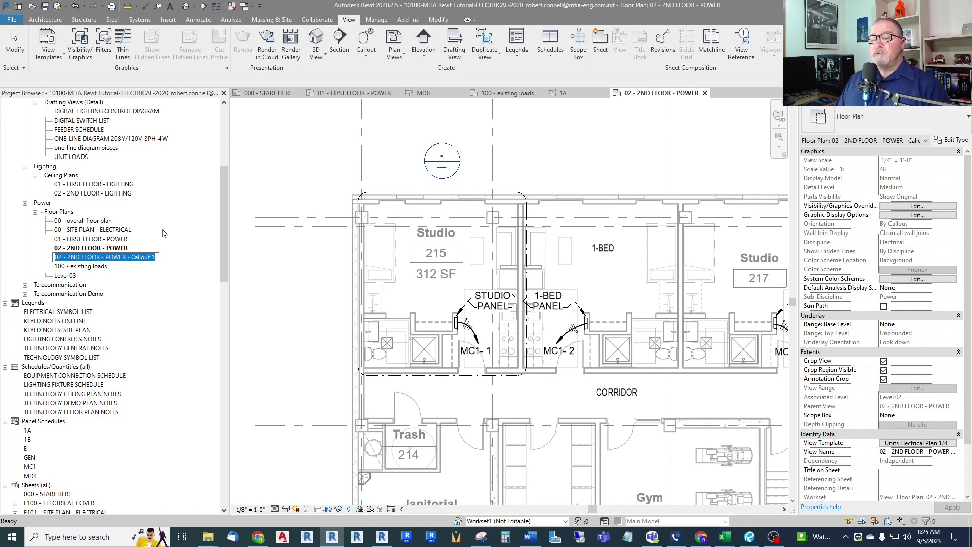
pyautogui.write('21 -')
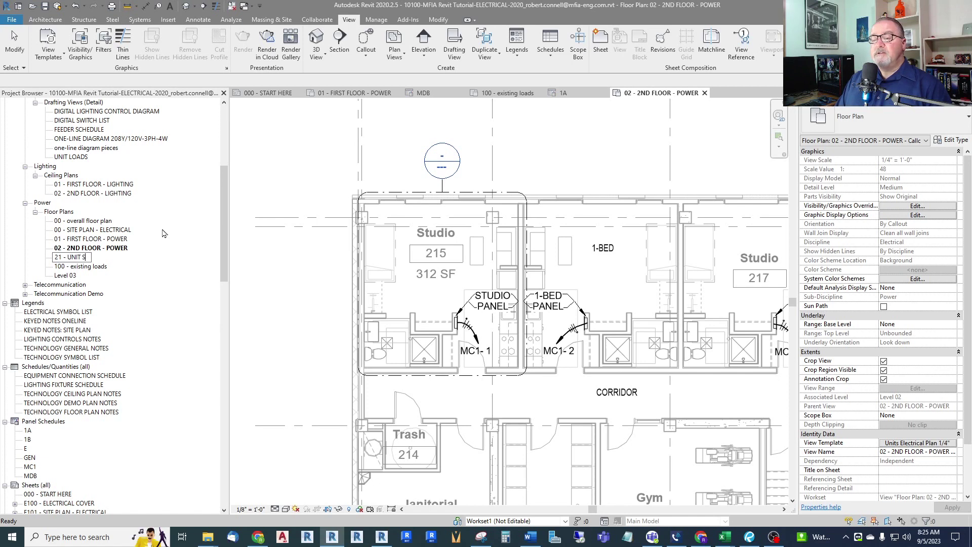
pyautogui.write('UNIT SDUI')
pyautogui.press('BackSpace')
pyautogui.press('BackSpace')
pyautogui.press('BackSpace')
pyautogui.write('TUDIO - ELECTRICAL')
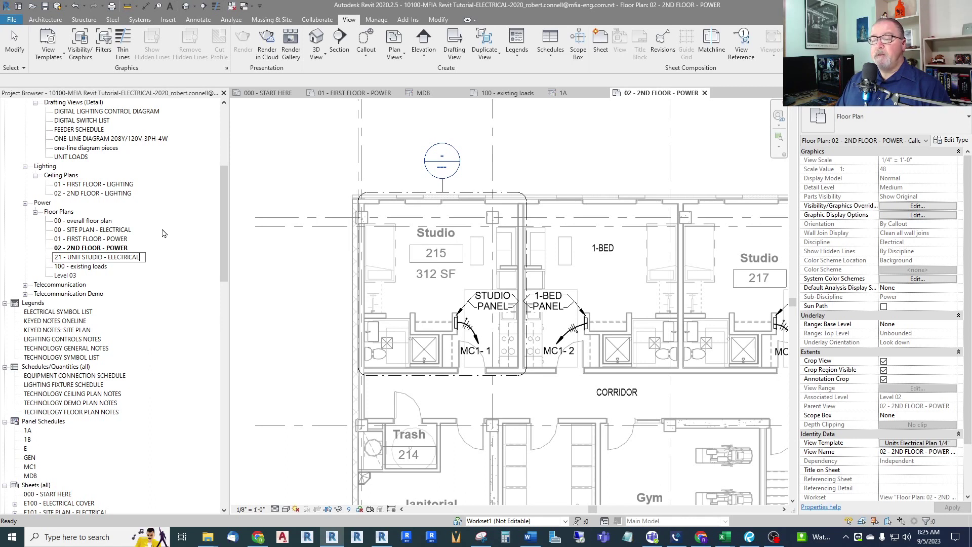
pyautogui.press('Return')
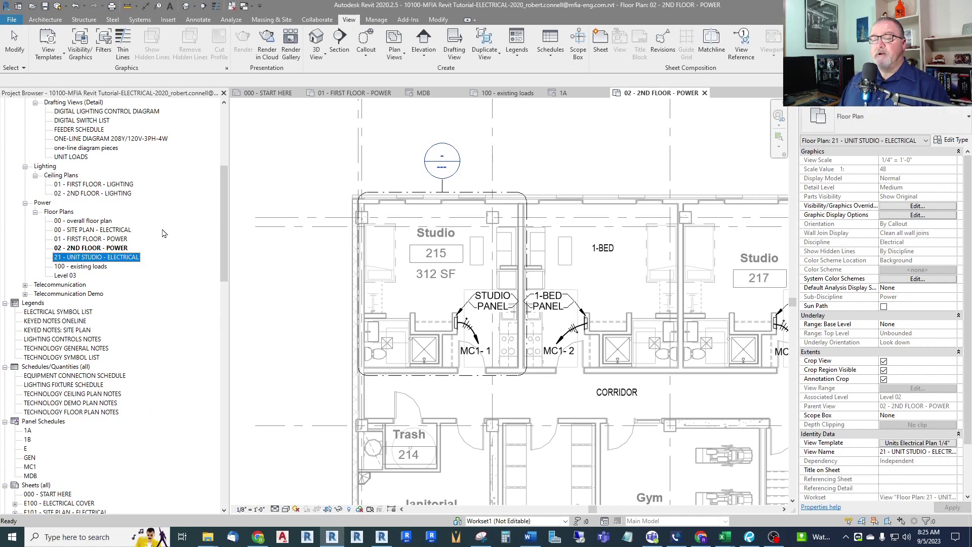
# Step: Open the 21 - UNIT STUDIO - ELECTRICAL view and cancel its template's annotation visibility settings unchanged
pyautogui.doubleClick(120, 262)
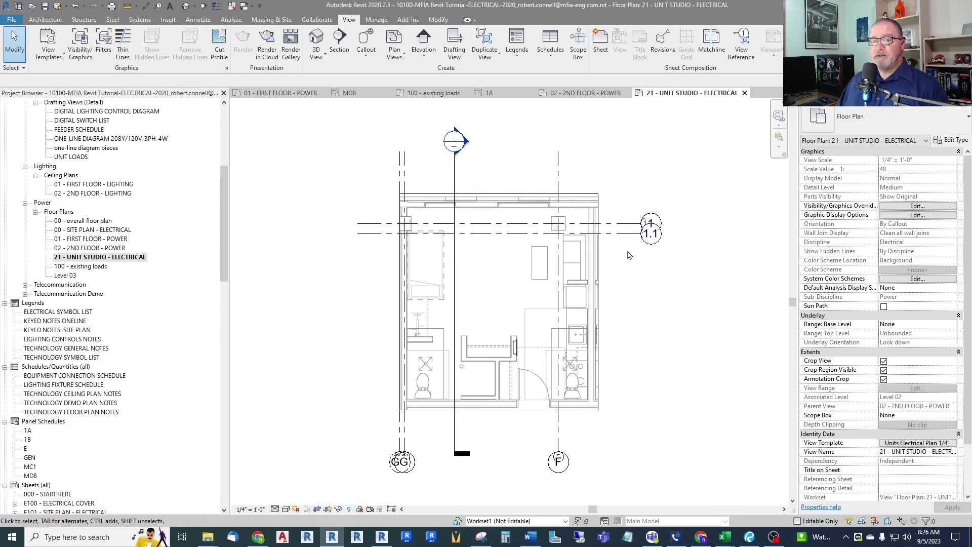
pyautogui.click(916, 444)
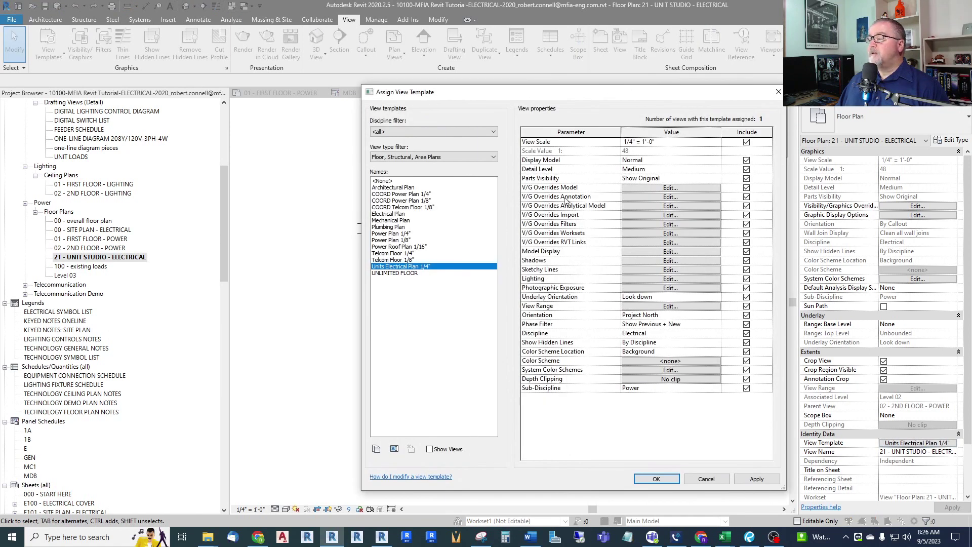
pyautogui.click(653, 200)
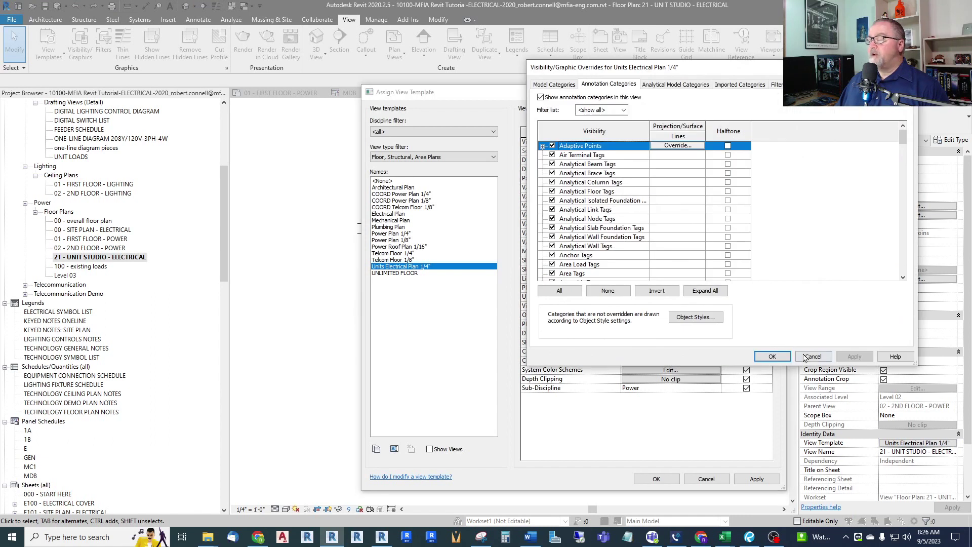
pyautogui.click(812, 357)
pyautogui.click(706, 479)
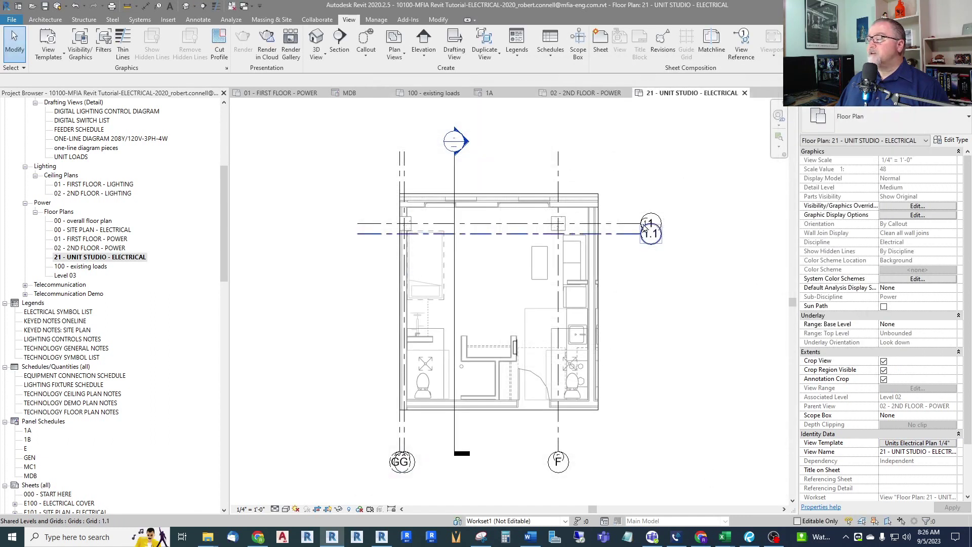
pyautogui.scroll(6, 645, 226)
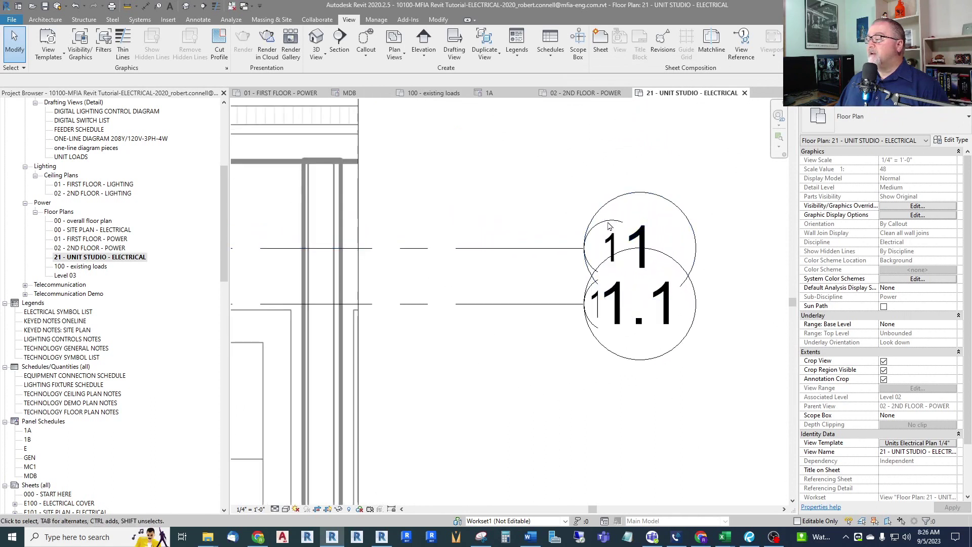
pyautogui.scroll(-3, 607, 243)
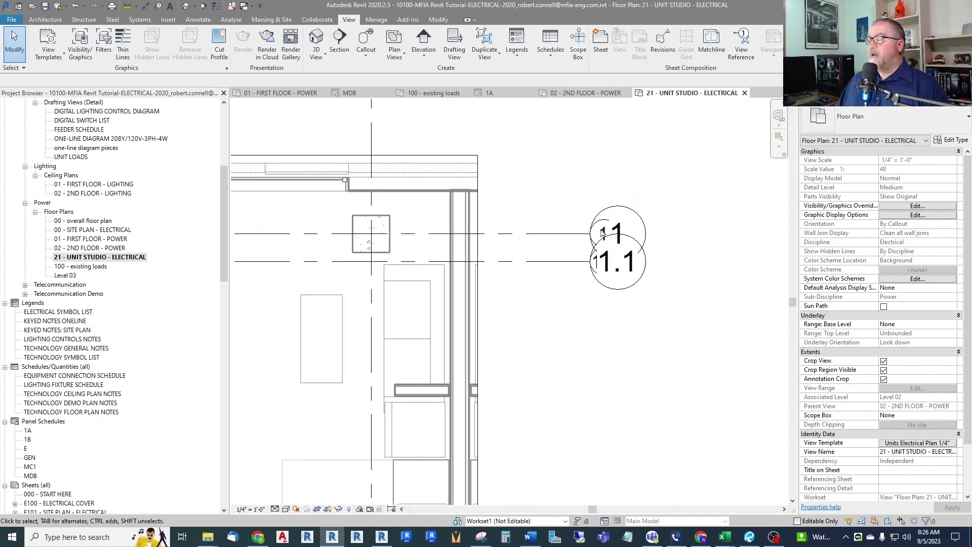
pyautogui.scroll(-4, 602, 232)
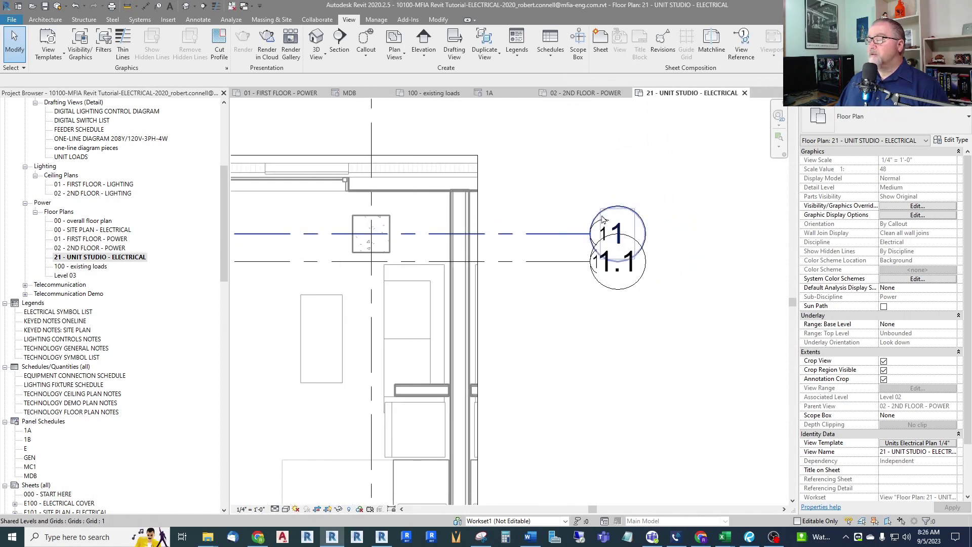
# Step: Hide Grids in the Units Electrical Plan 1/4" template and open its RVT Links visibility settings
pyautogui.click(912, 444)
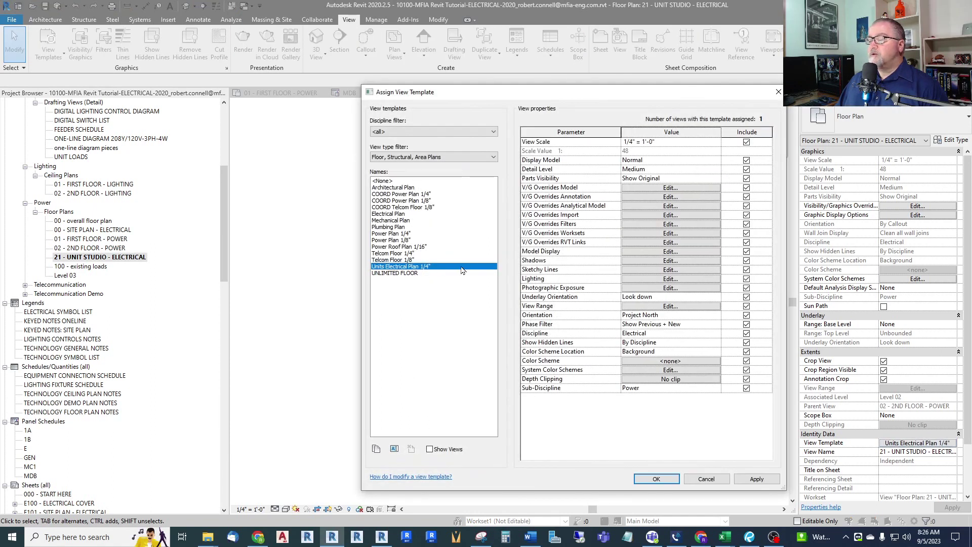
pyautogui.click(644, 198)
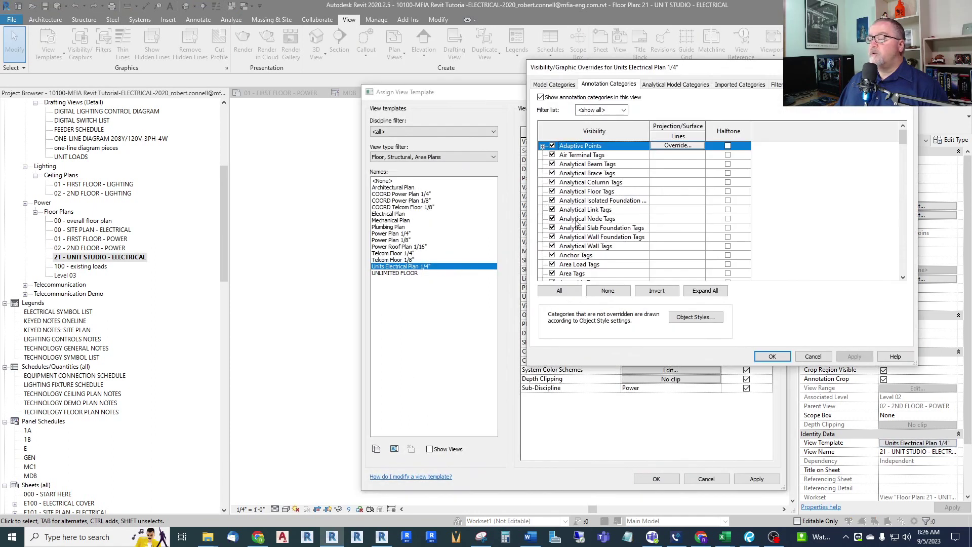
pyautogui.click(587, 201)
pyautogui.press('g')
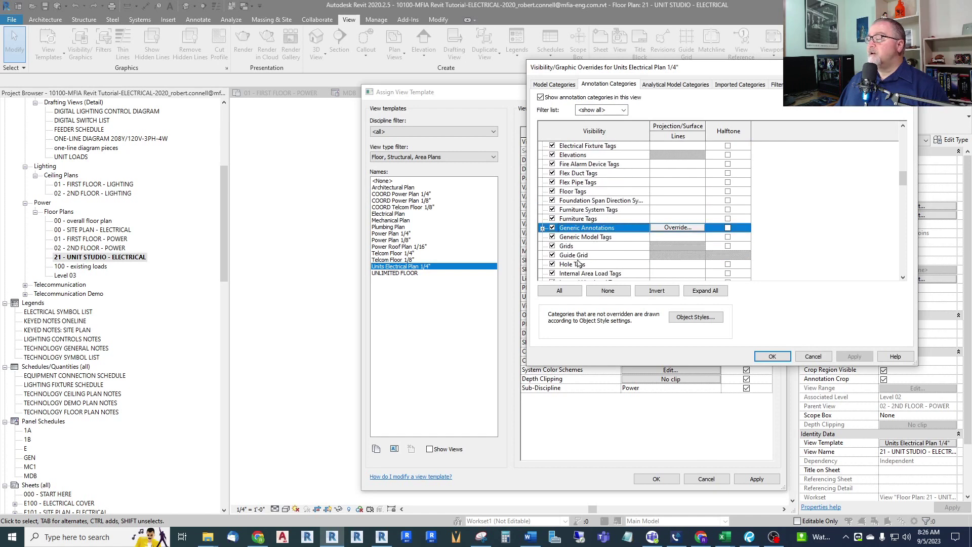
pyautogui.click(552, 246)
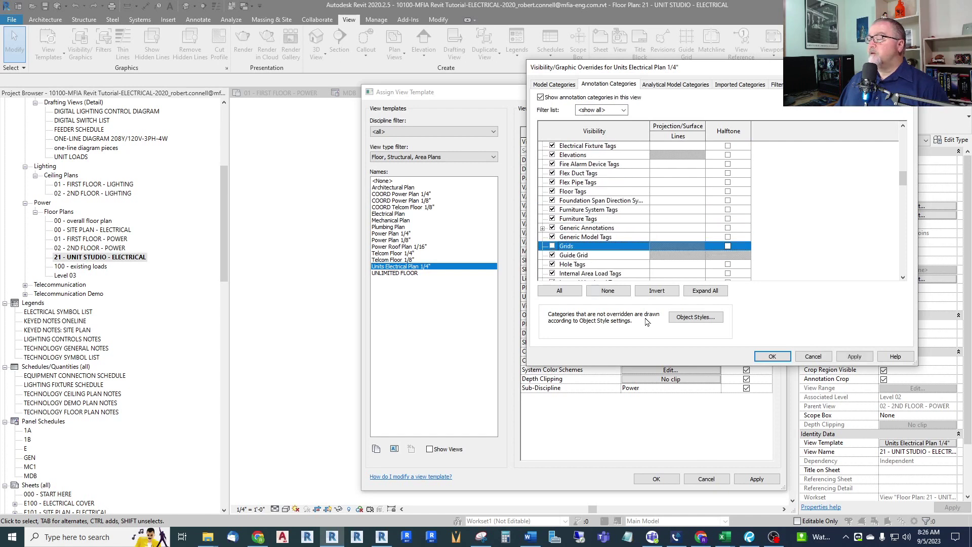
pyautogui.click(762, 357)
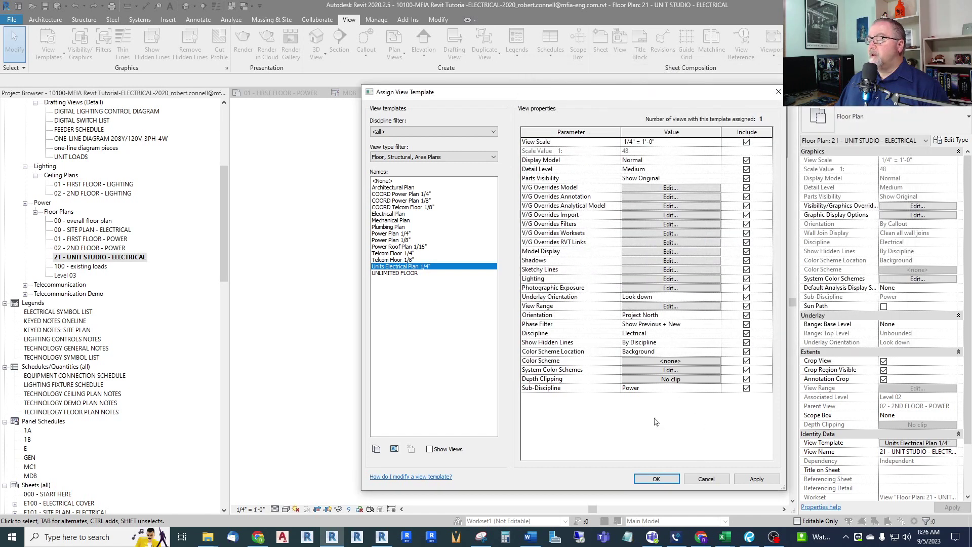
pyautogui.click(639, 244)
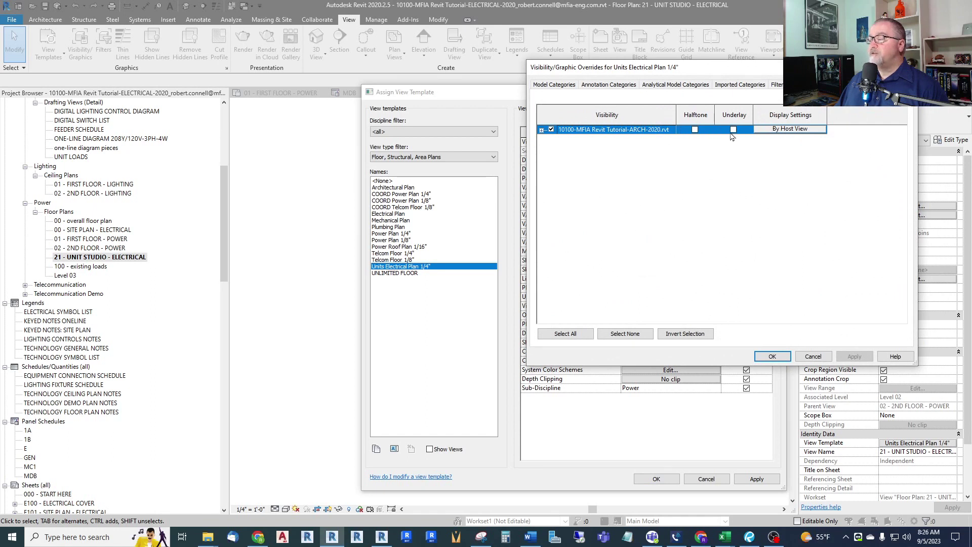
# Step: Give the ARCH link custom display settings with custom annotation categories and Grids unchecked
pyautogui.click(775, 130)
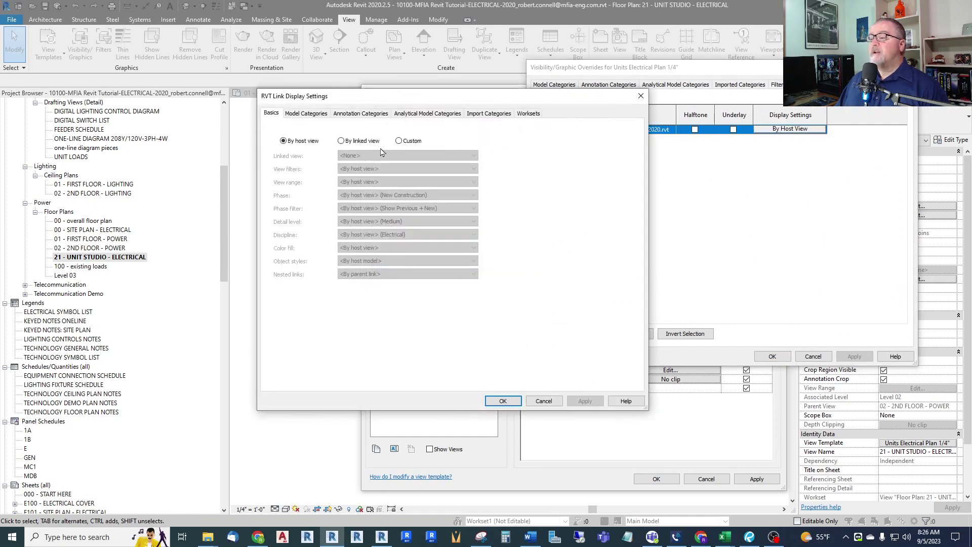
pyautogui.click(400, 142)
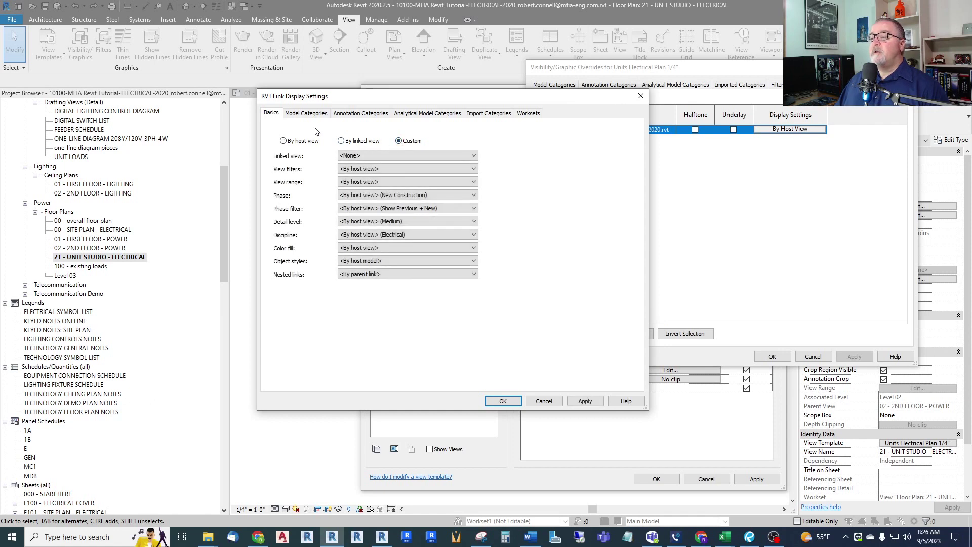
pyautogui.click(363, 113)
pyautogui.click(448, 129)
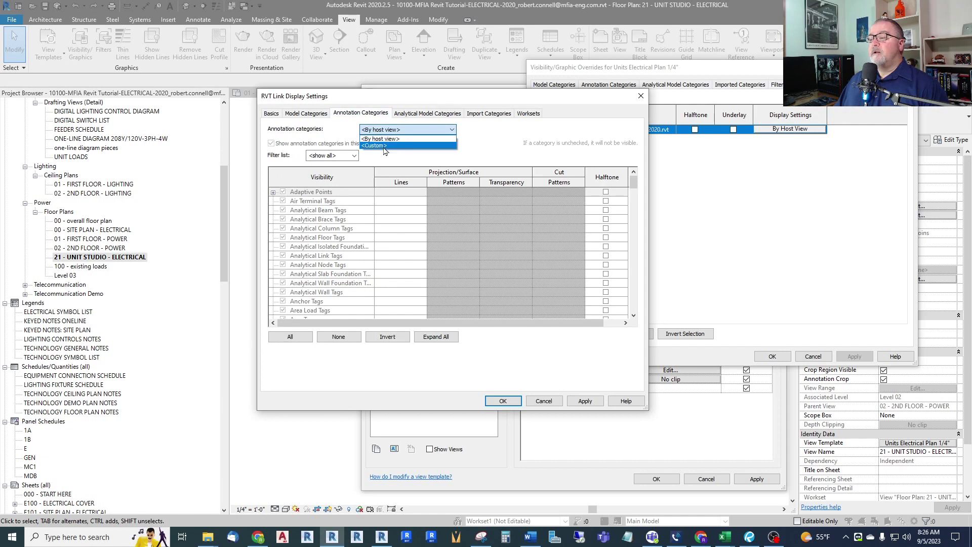
pyautogui.click(386, 151)
pyautogui.click(328, 229)
pyautogui.press('g')
pyautogui.scroll(-2, 327, 299)
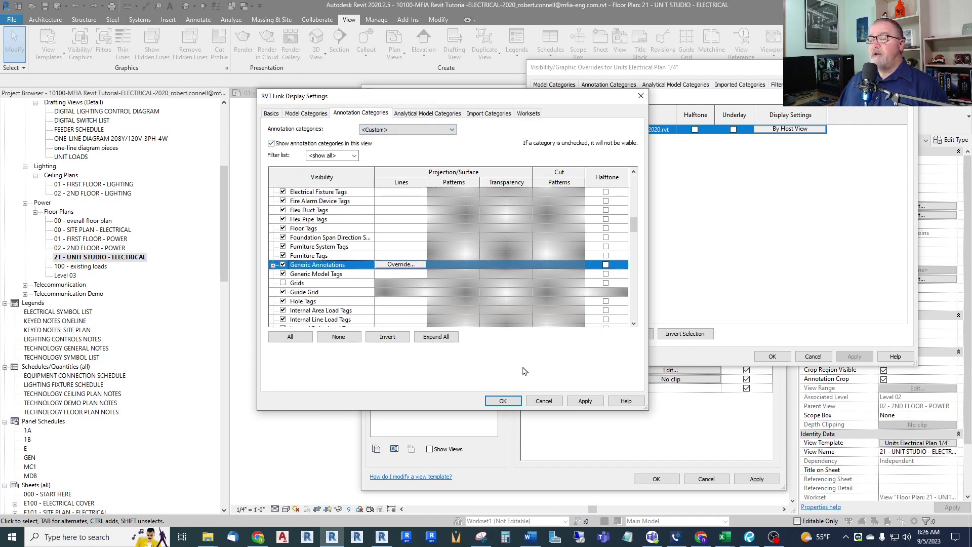
pyautogui.click(503, 400)
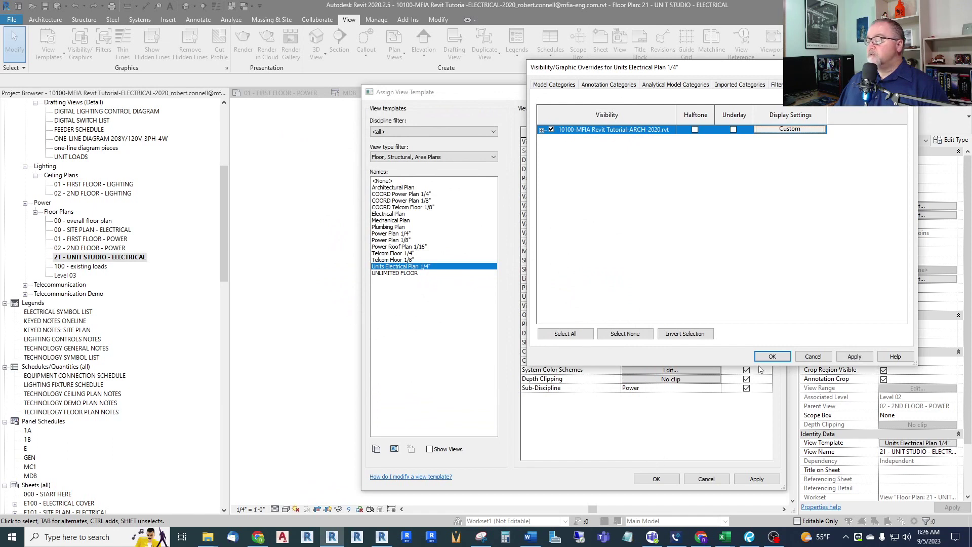
pyautogui.click(772, 356)
# Step: Apply the template changes, then hide the section line in this view only
pyautogui.click(656, 479)
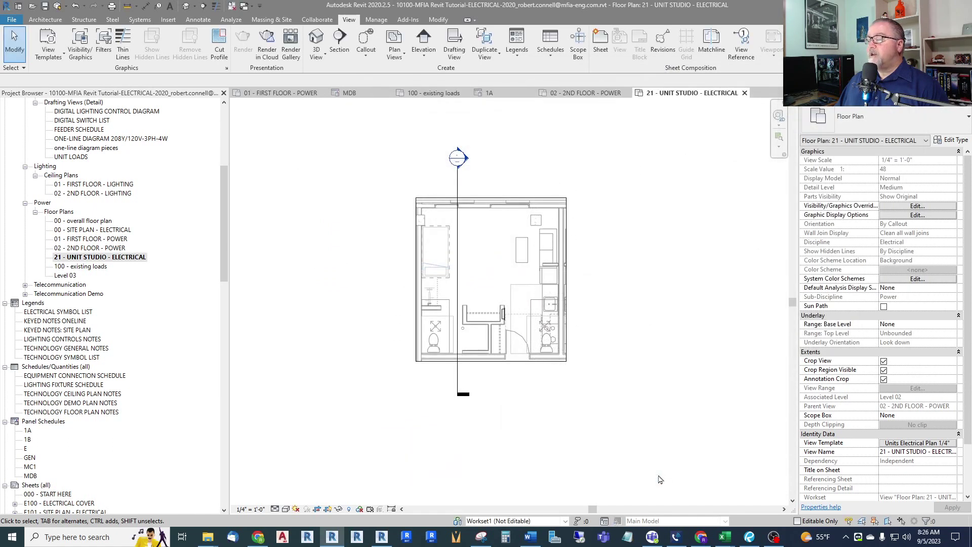
pyautogui.scroll(3, 596, 299)
pyautogui.scroll(-1, 565, 301)
pyautogui.scroll(2, 413, 164)
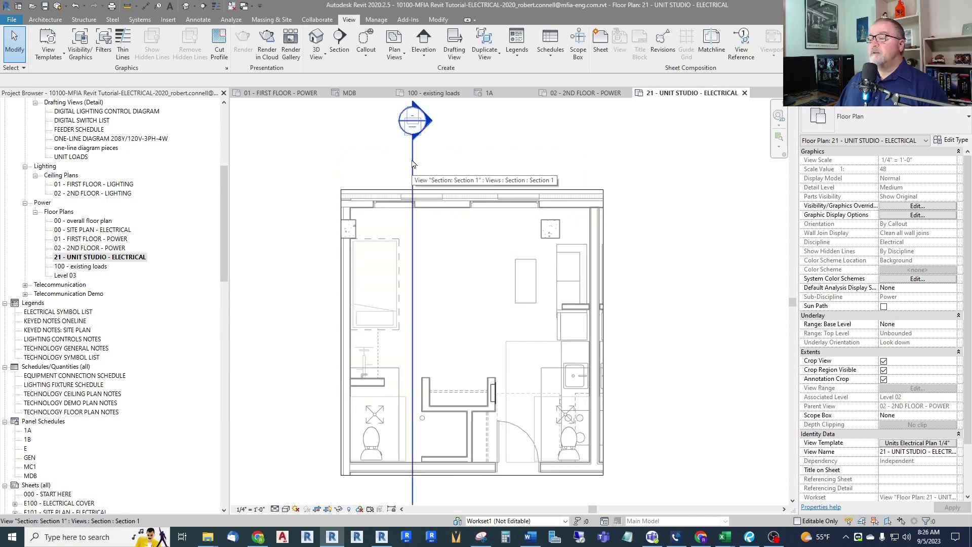
pyautogui.rightClick(414, 164)
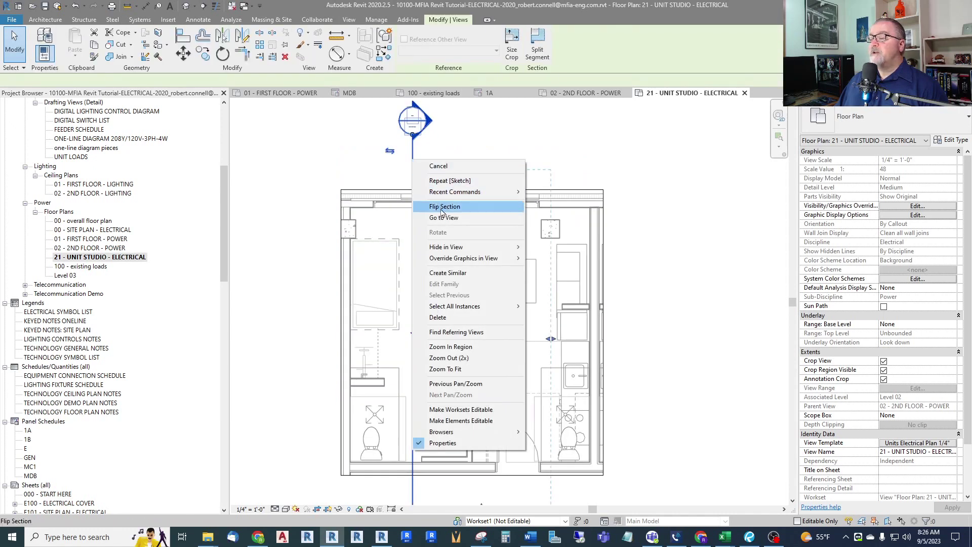
pyautogui.moveTo(455, 247)
pyautogui.click(545, 247)
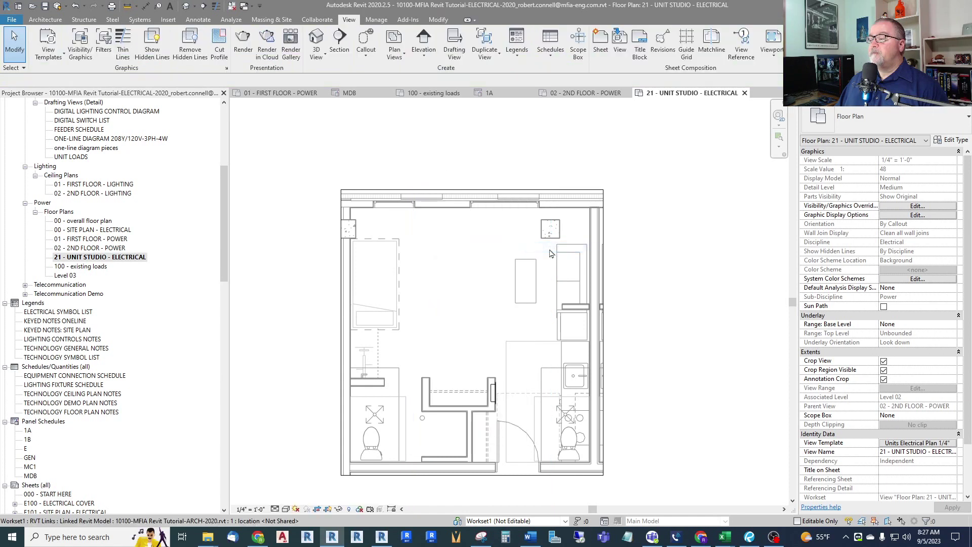
pyautogui.scroll(-3, 562, 291)
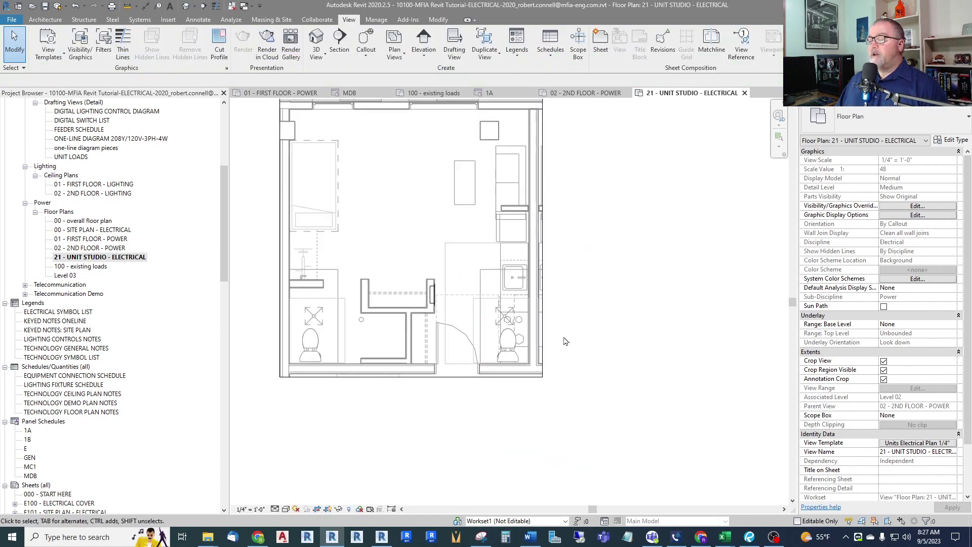
pyautogui.scroll(2, 474, 247)
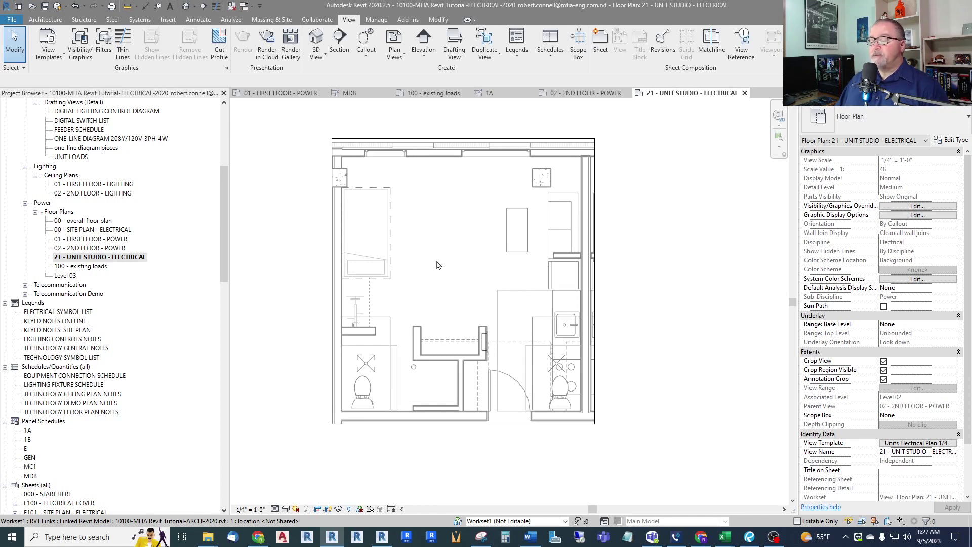
# Step: Turn off Annotation Crop and Crop Region Visible, then scroll the Project Browser to the MFIA families
pyautogui.click(884, 379)
pyautogui.click(883, 370)
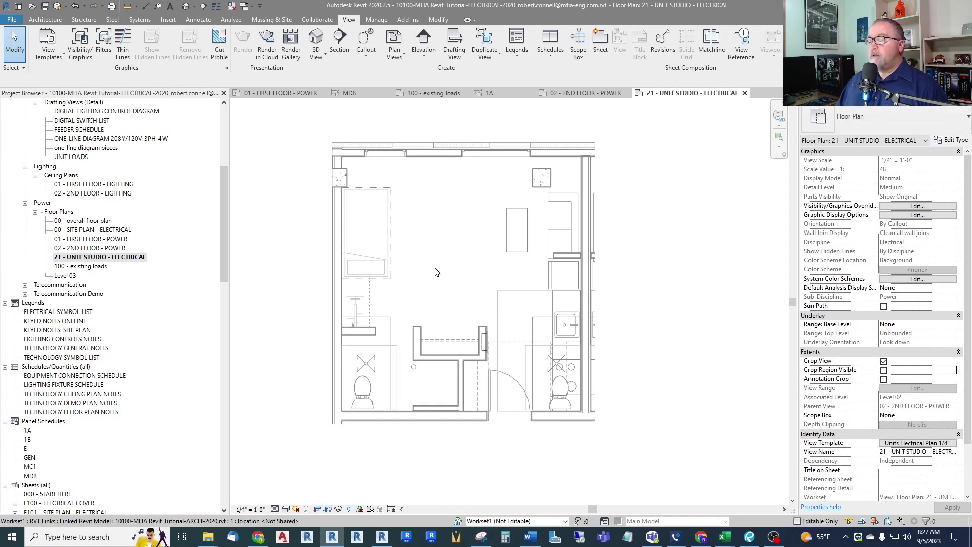
pyautogui.scroll(1, 480, 265)
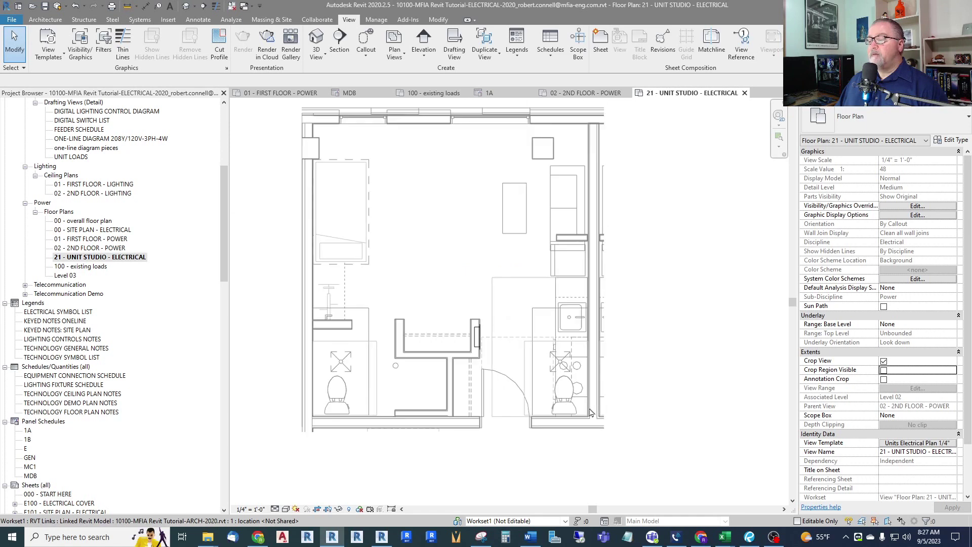
pyautogui.scroll(1, 453, 258)
pyautogui.scroll(-1, 451, 262)
pyautogui.scroll(1, 473, 269)
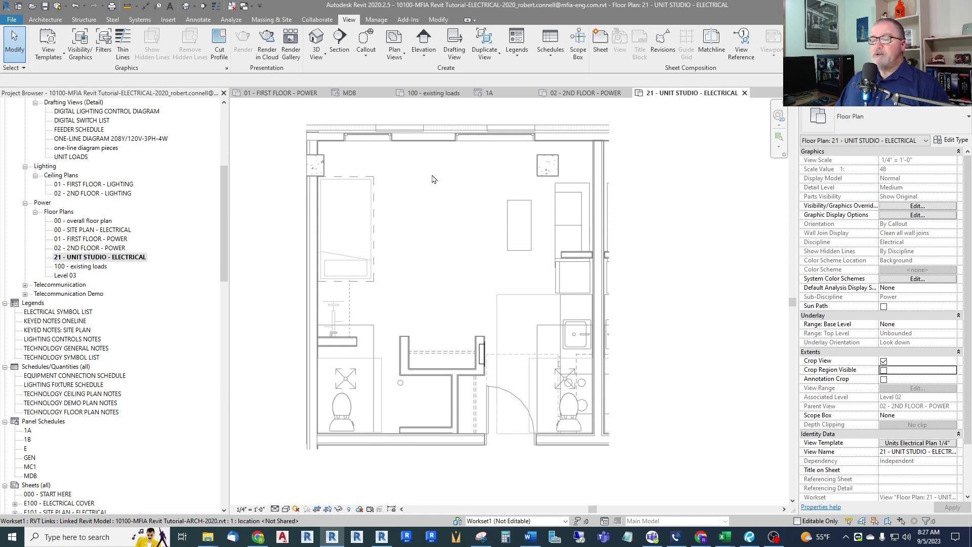
pyautogui.moveTo(226, 207); pyautogui.dragTo(235, 378)
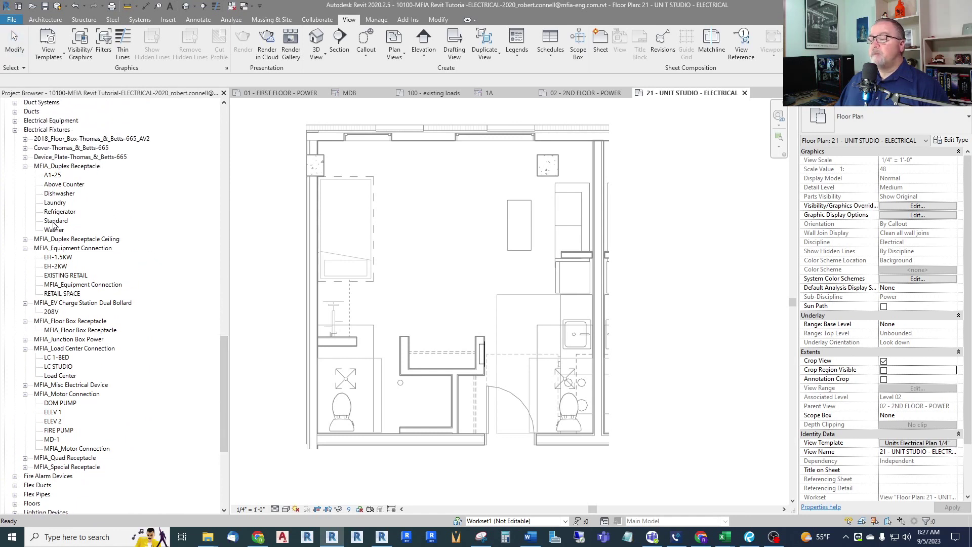
pyautogui.moveTo(55, 224); pyautogui.dragTo(462, 313)
pyautogui.scroll(3, 489, 385)
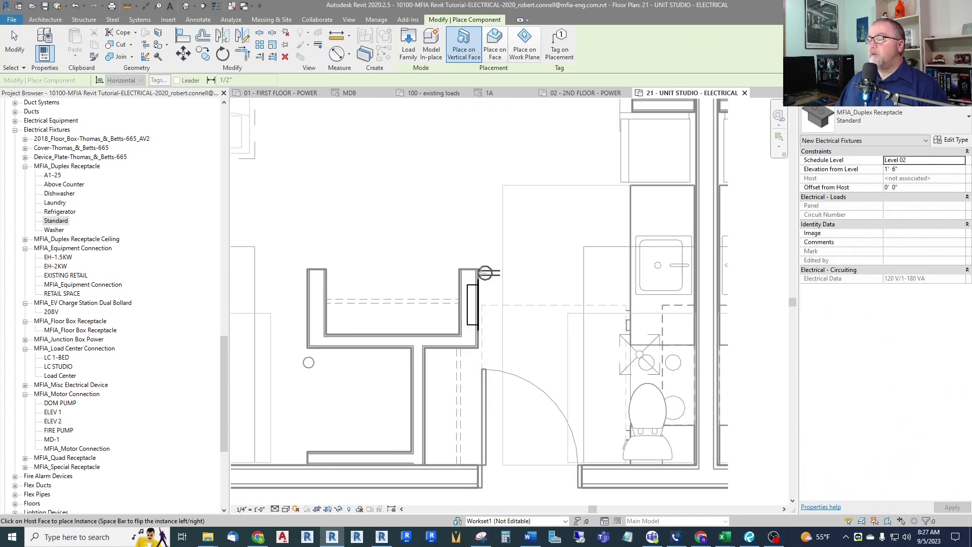
pyautogui.click(486, 277)
pyautogui.press('Escape')
pyautogui.press('Escape')
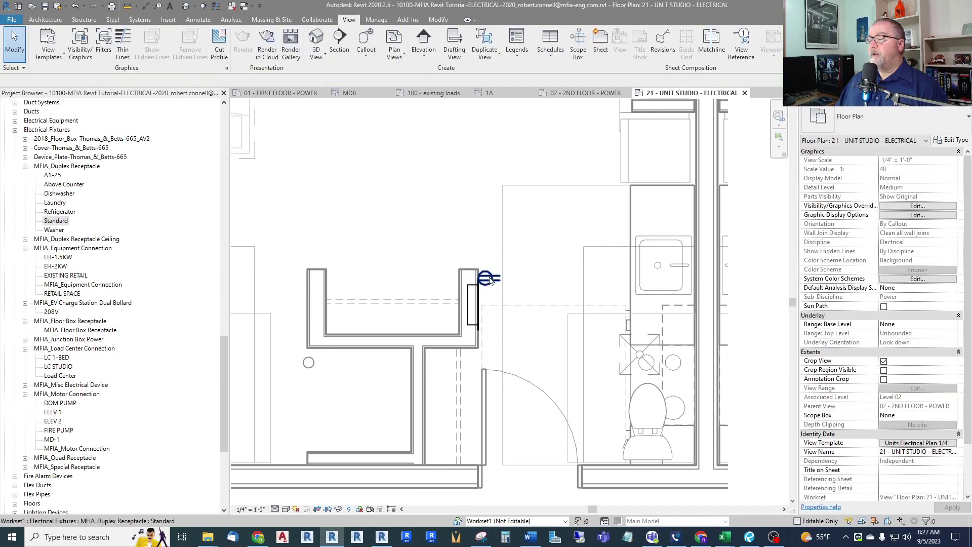
pyautogui.moveTo(490, 283); pyautogui.dragTo(489, 303)
pyautogui.click(517, 225)
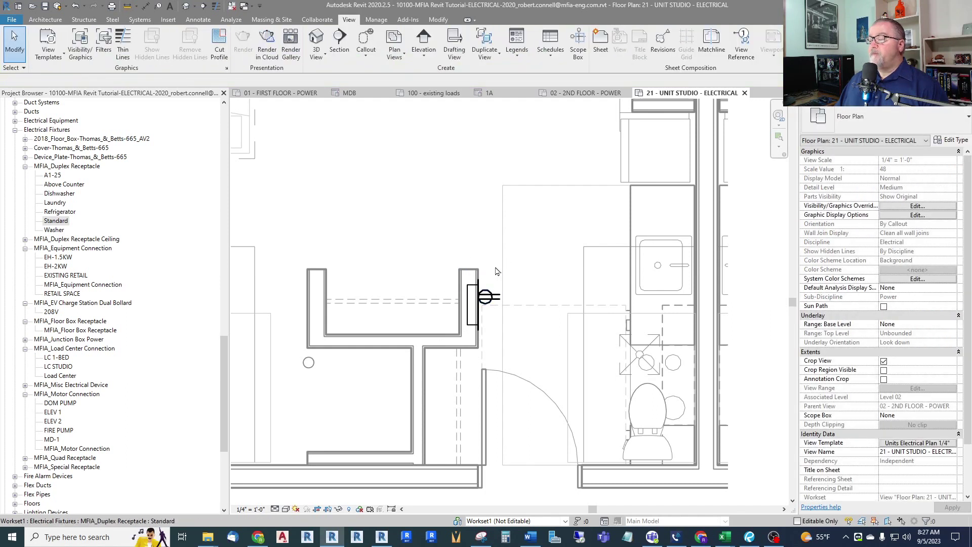
pyautogui.click(582, 93)
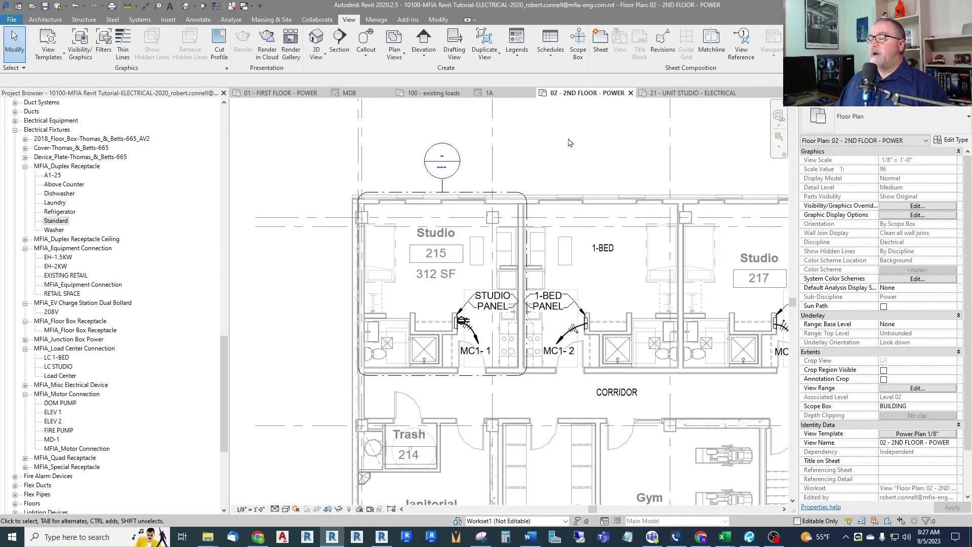
pyautogui.scroll(3, 466, 299)
pyautogui.scroll(-1, 438, 301)
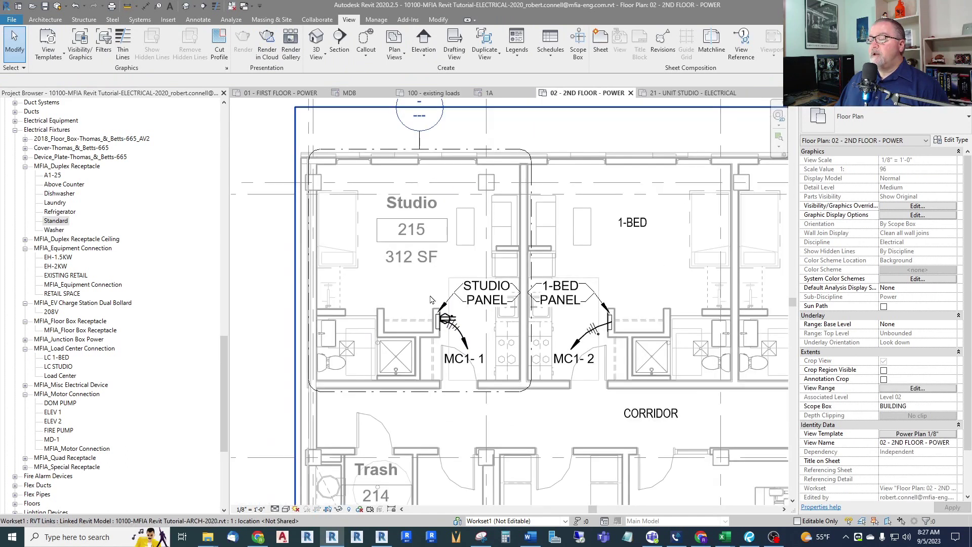
pyautogui.scroll(-2, 315, 218)
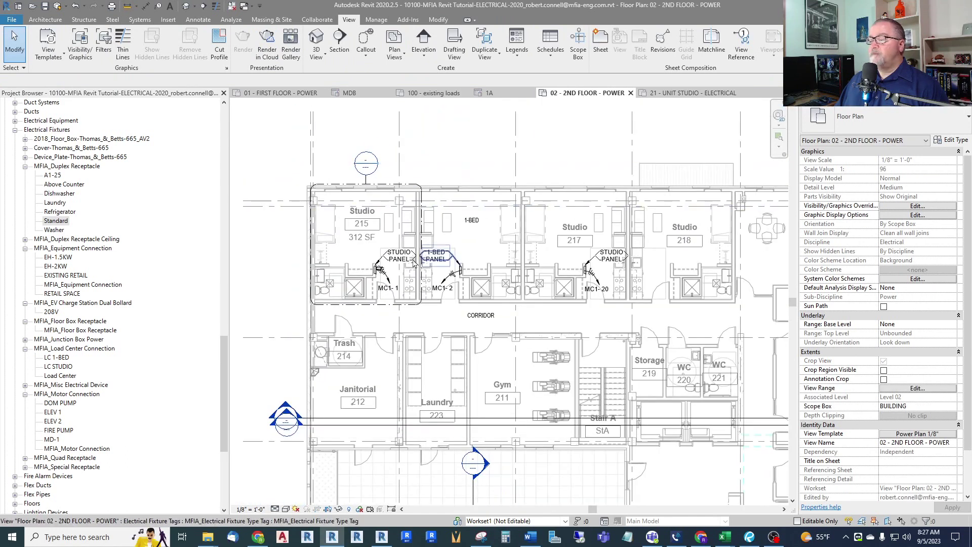
pyautogui.scroll(2, 368, 252)
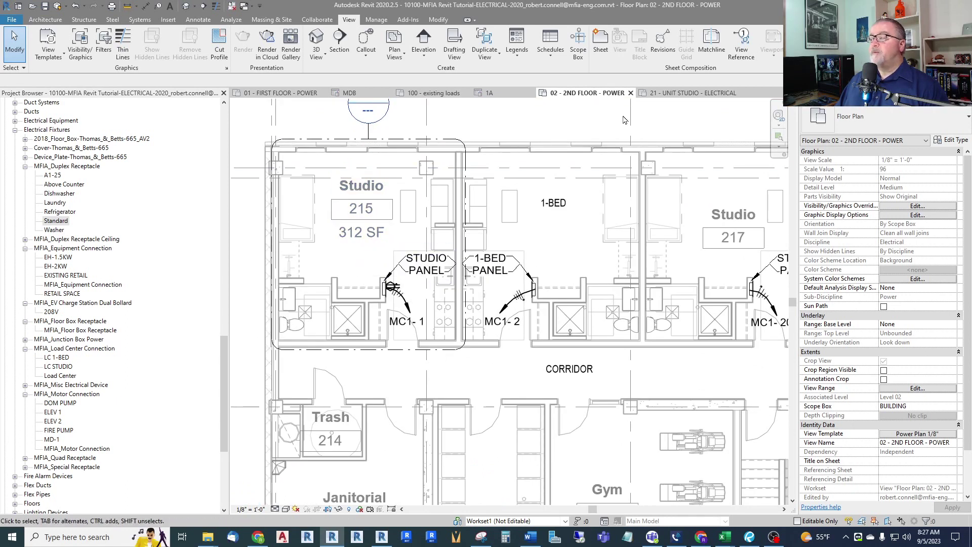
pyautogui.click(692, 92)
pyautogui.scroll(-3, 489, 292)
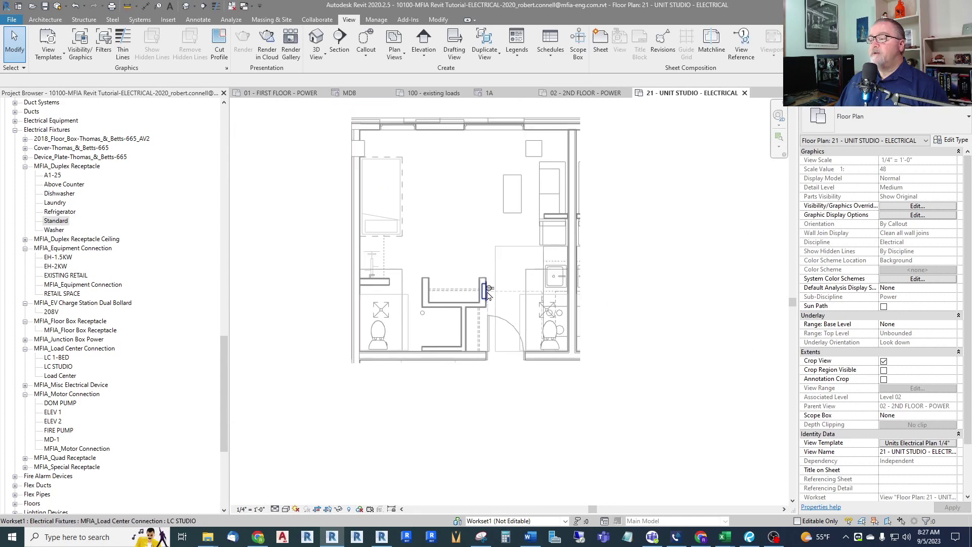
pyautogui.scroll(2, 487, 296)
pyautogui.scroll(-1, 450, 233)
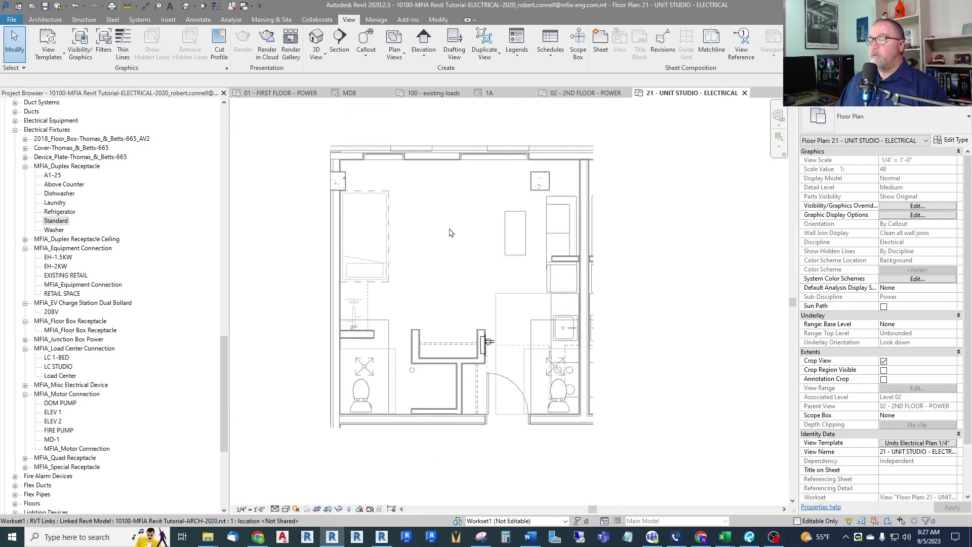
pyautogui.scroll(1, 451, 232)
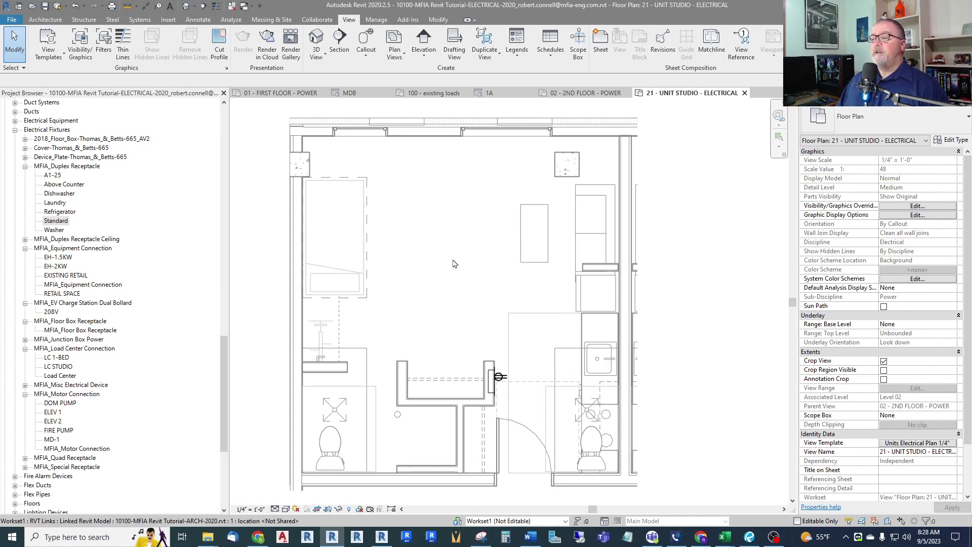
# Step: Create an E-Units workset not visible in all views and make it the active workset
pyautogui.click(317, 19)
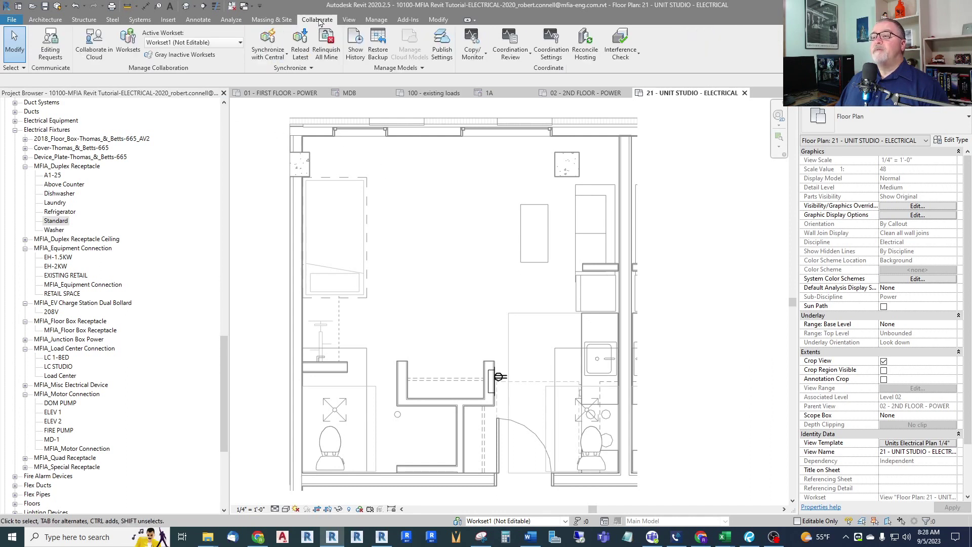
pyautogui.click(128, 43)
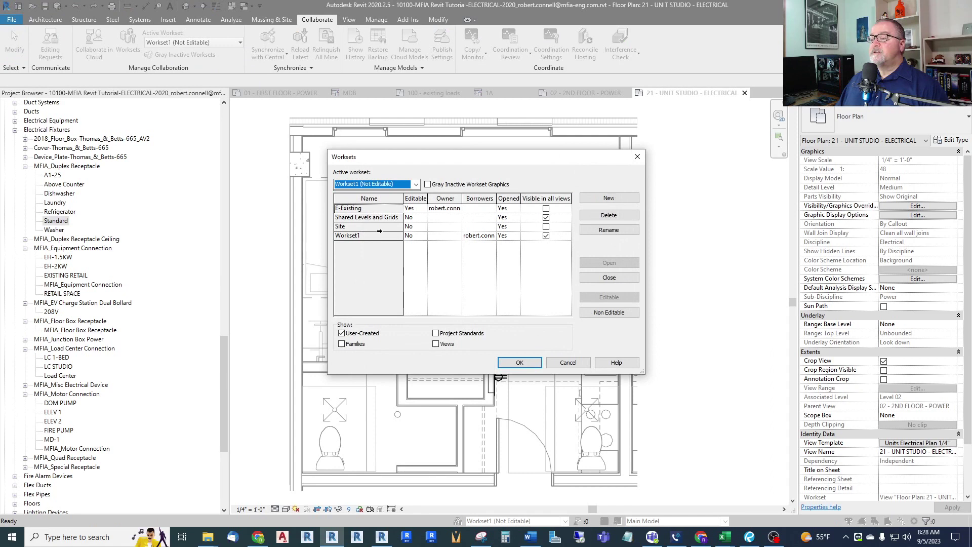
pyautogui.click(597, 199)
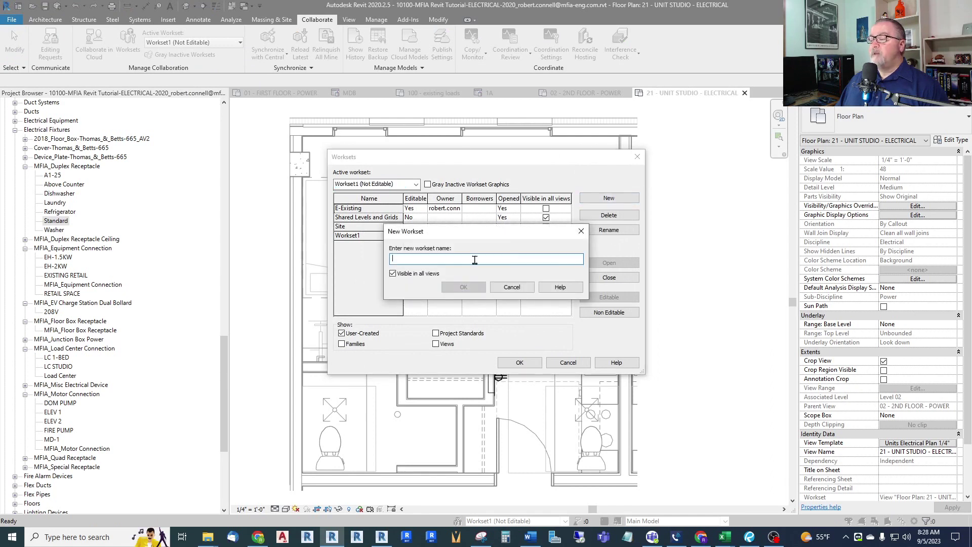
pyautogui.write('E-Units')
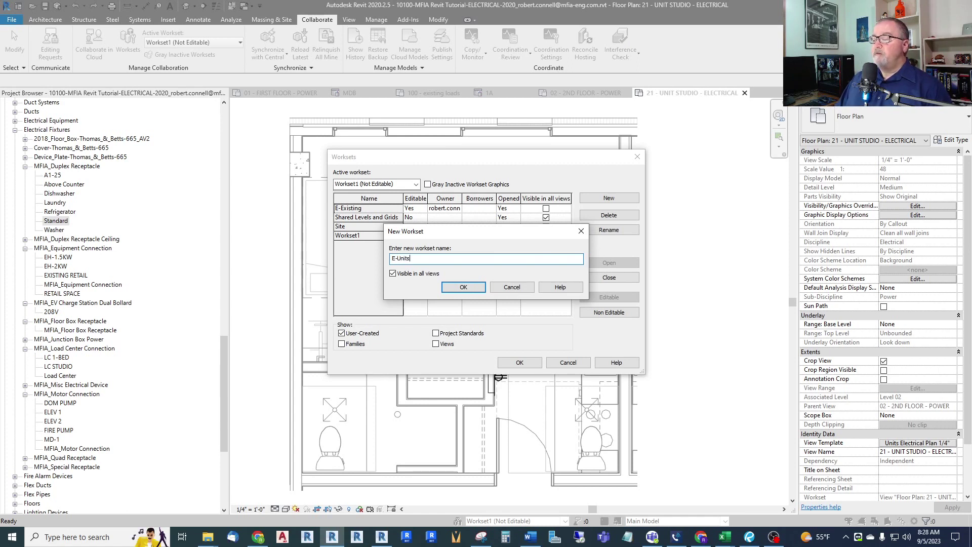
pyautogui.click(393, 273)
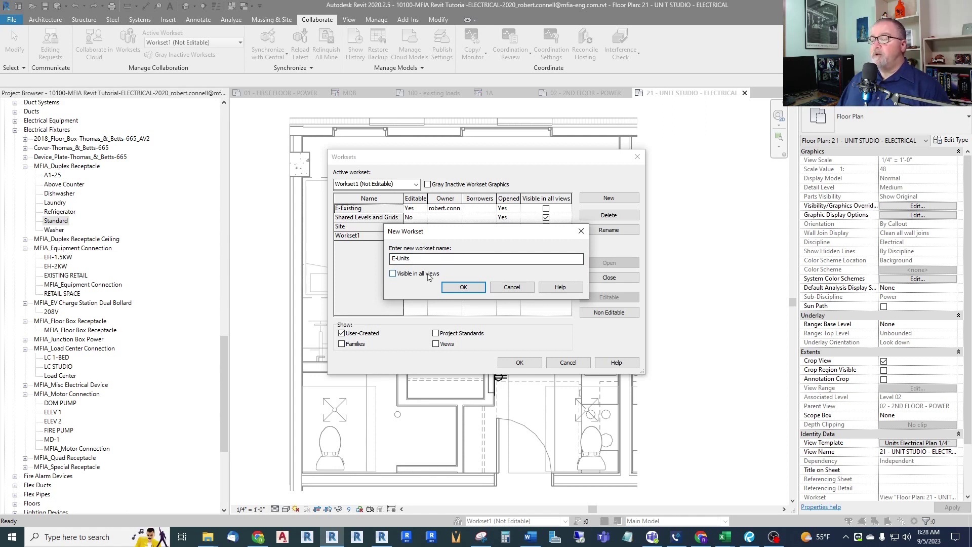
pyautogui.click(461, 288)
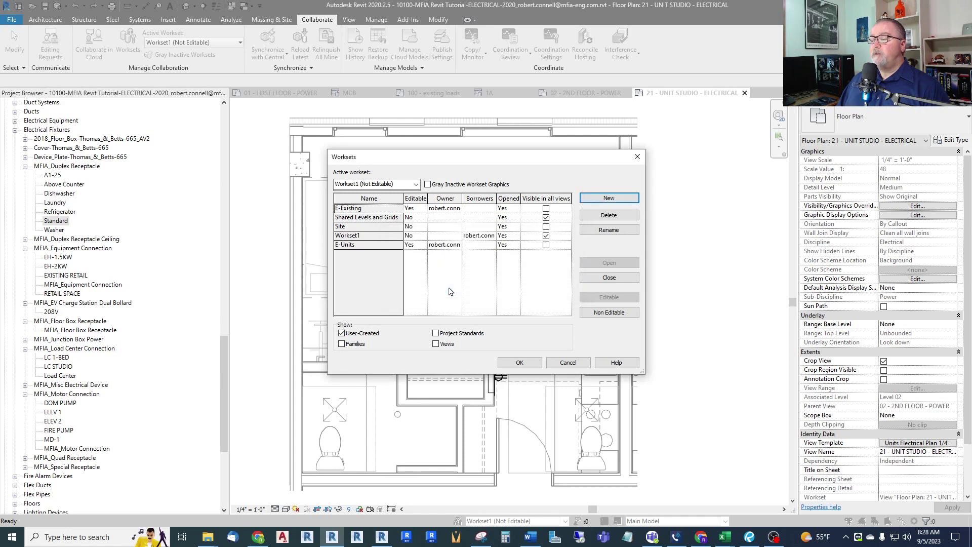
pyautogui.click(518, 363)
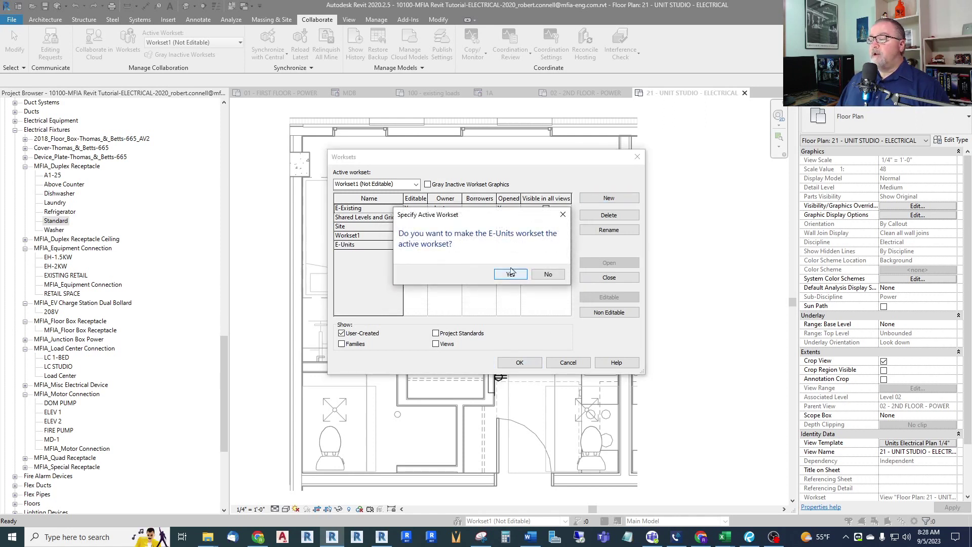
pyautogui.click(510, 275)
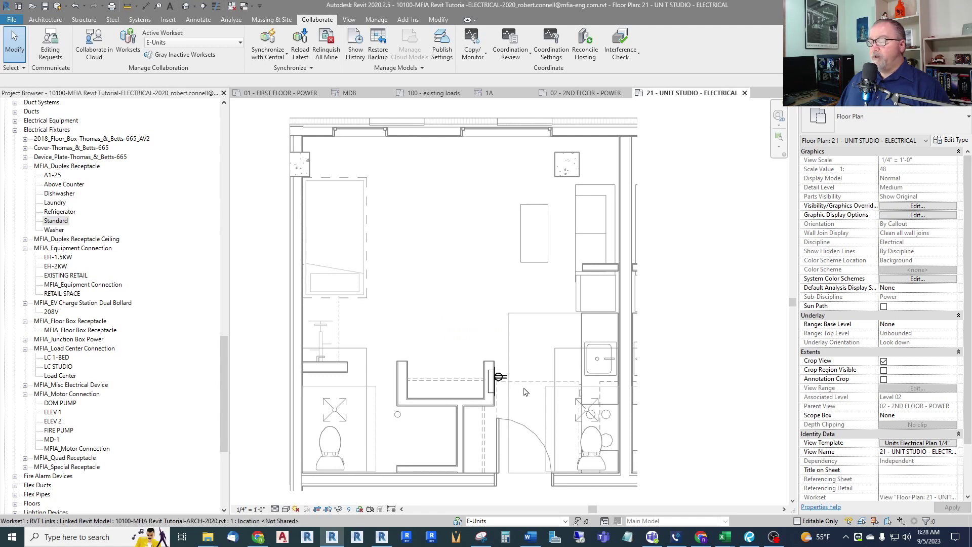
# Step: Move the studio's duplex receptacle onto the E-Units workset and deselect it
pyautogui.click(499, 377)
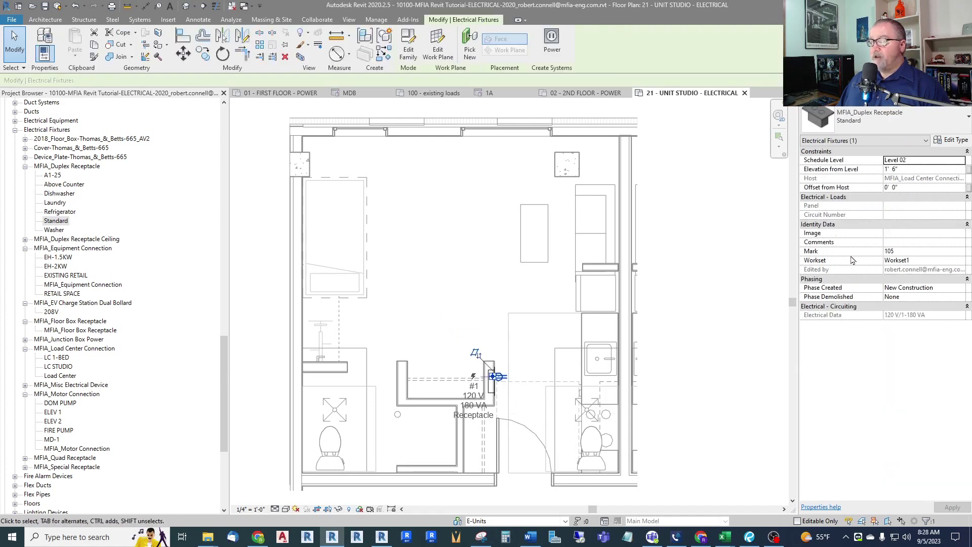
pyautogui.click(923, 260)
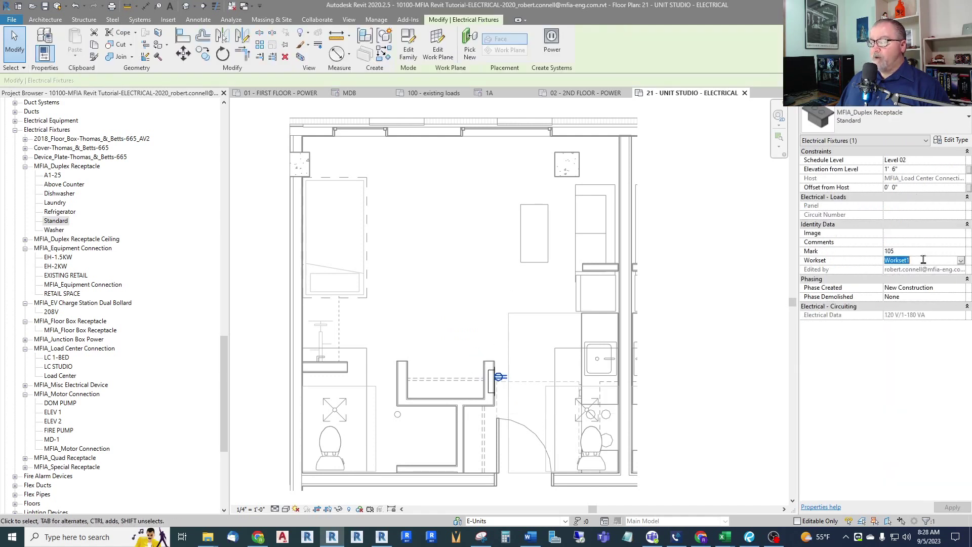
pyautogui.click(961, 261)
pyautogui.click(897, 278)
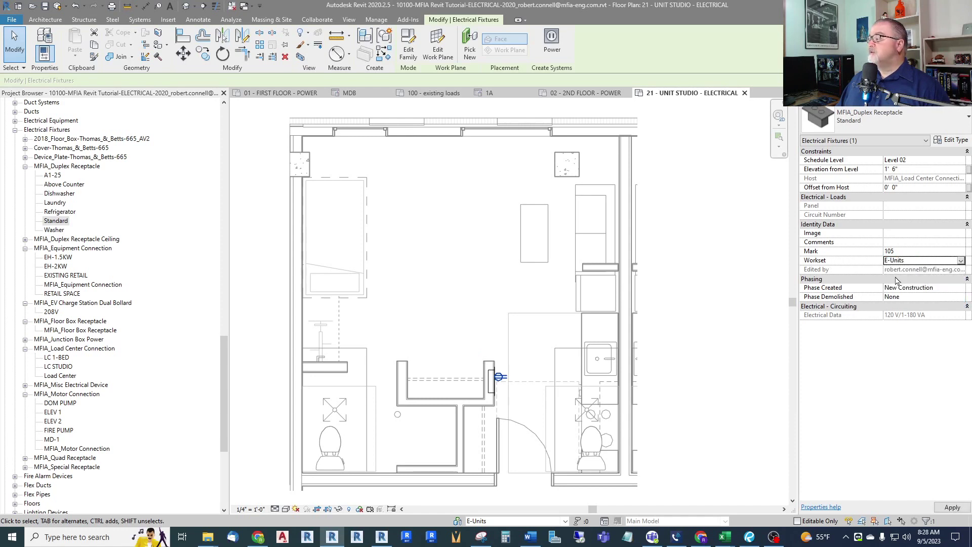
pyautogui.click(445, 298)
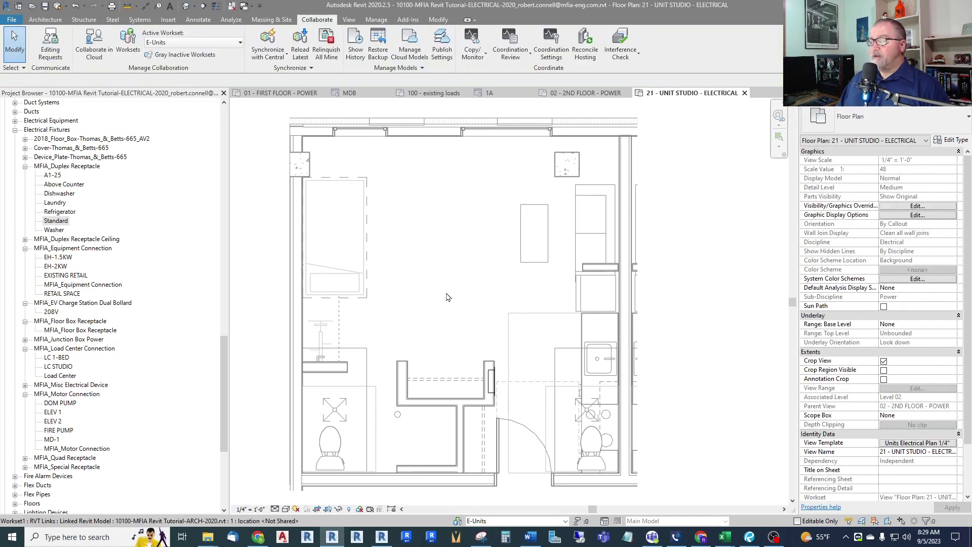
# Step: Set E-Units to Show in the Units Electrical Plan 1/4" template's workset overrides and apply it
pyautogui.click(908, 444)
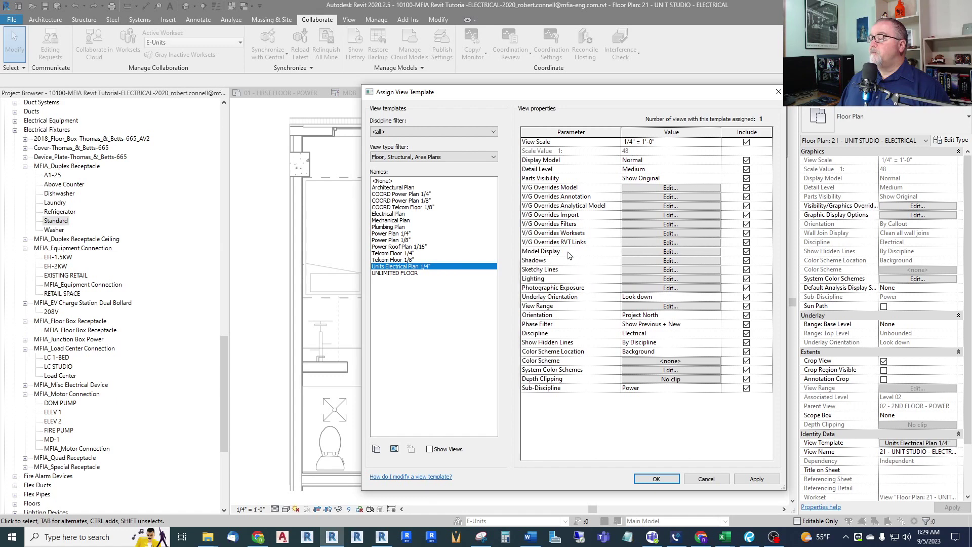
pyautogui.click(654, 234)
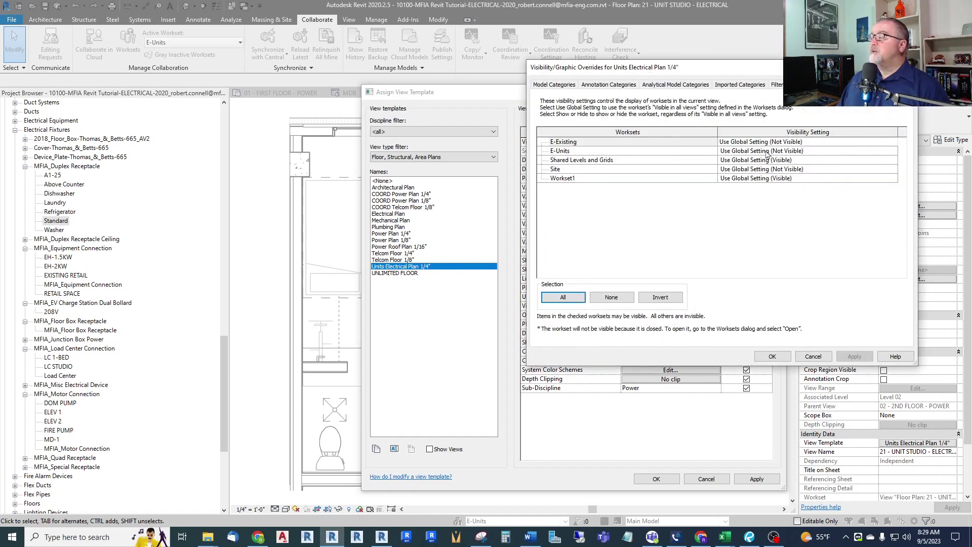
pyautogui.click(817, 152)
pyautogui.click(892, 151)
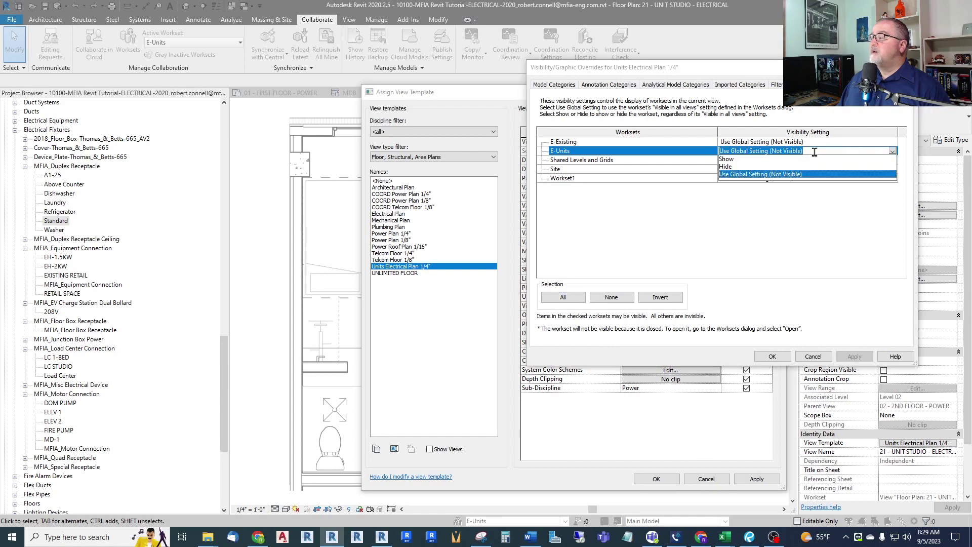
pyautogui.click(737, 167)
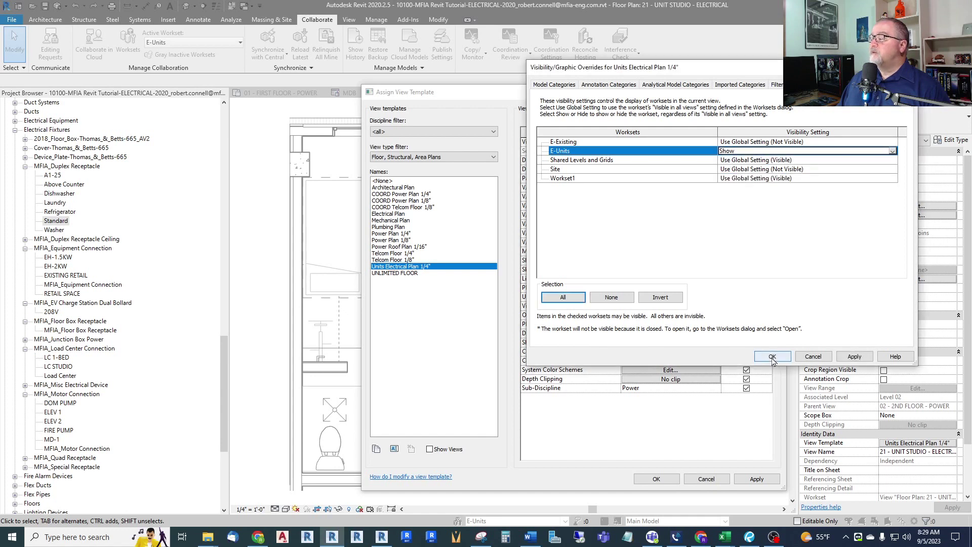
pyautogui.click(772, 356)
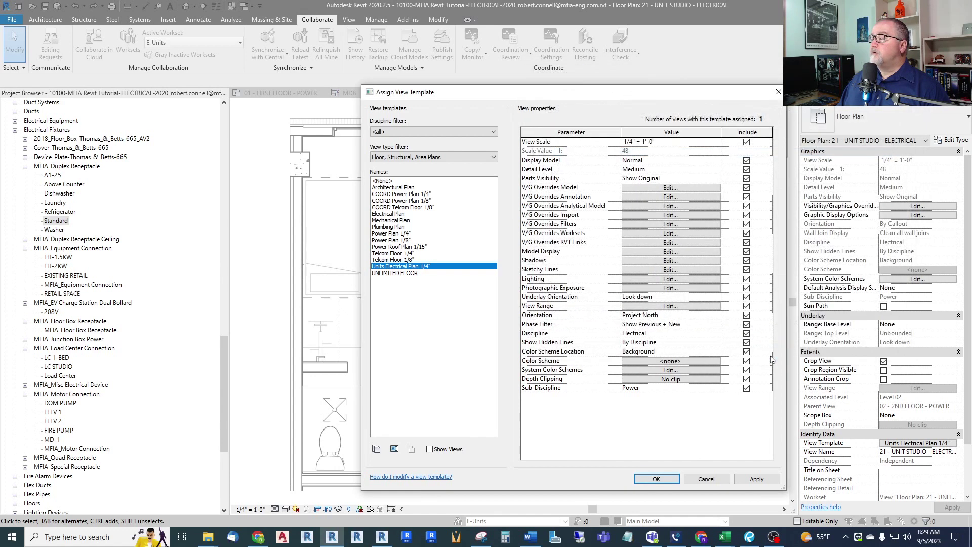
pyautogui.click(655, 480)
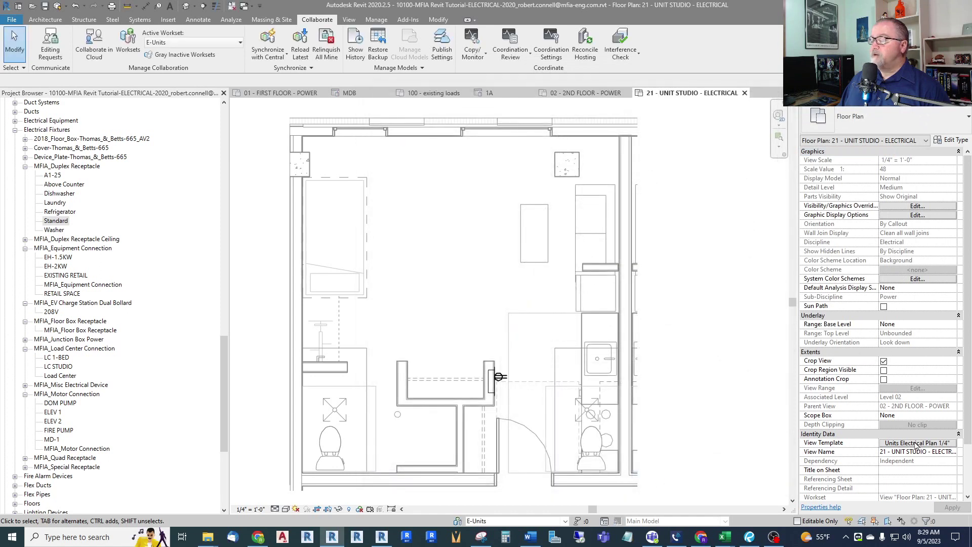
# Step: Use Create Similar to place a second duplex receptacle on the studio's left wall
pyautogui.scroll(2, 518, 372)
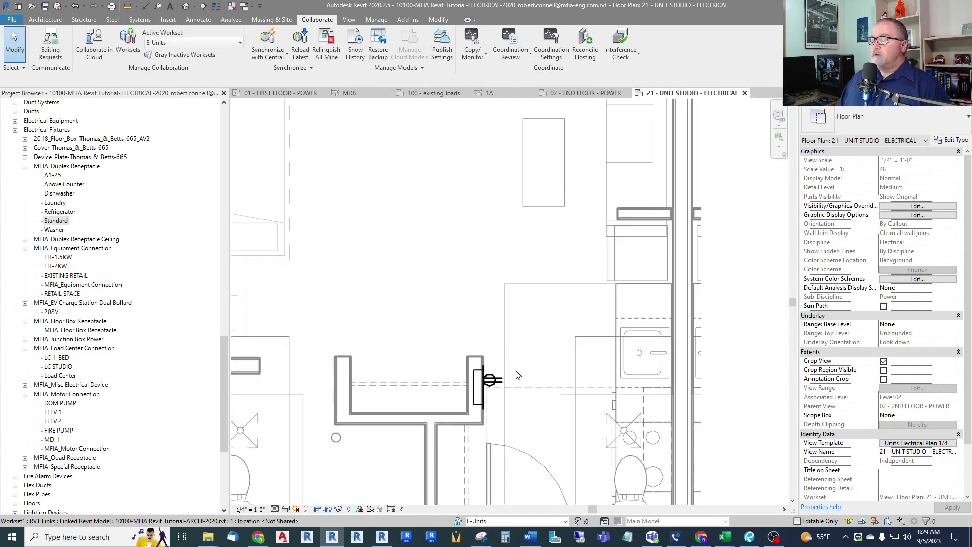
pyautogui.scroll(1, 518, 375)
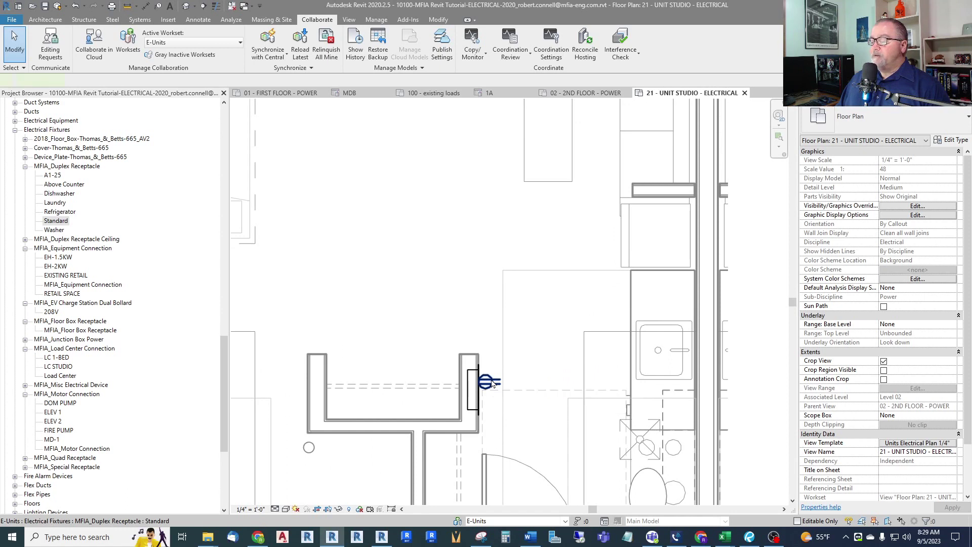
pyautogui.rightClick(493, 383)
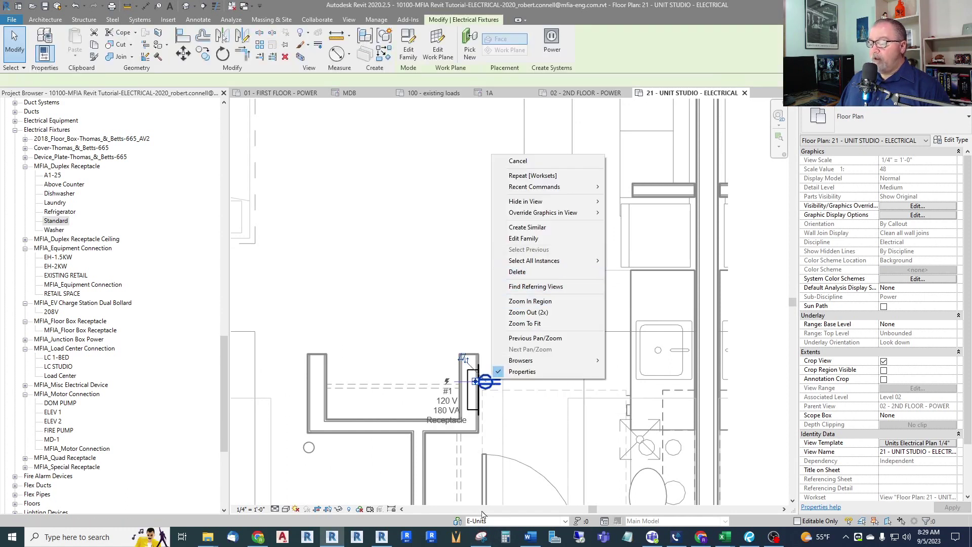
pyautogui.click(527, 227)
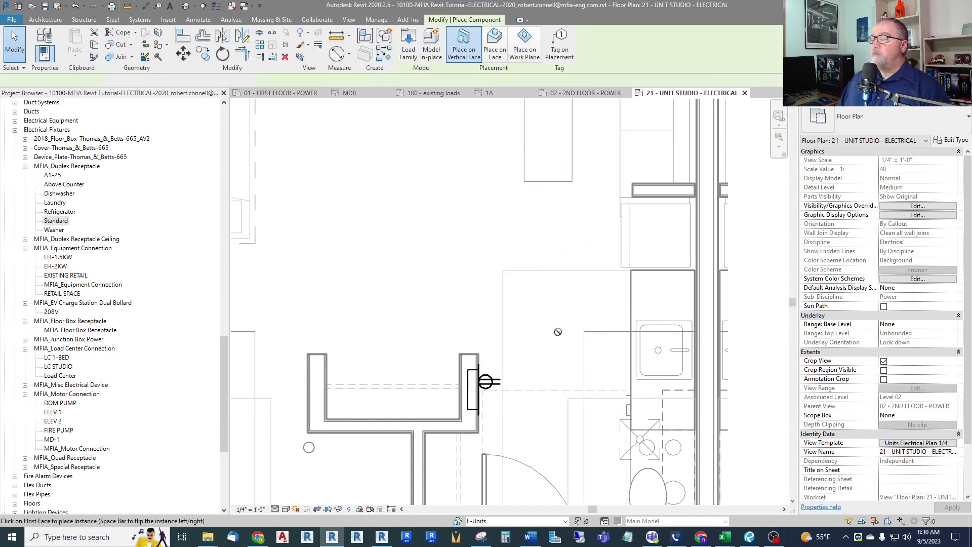
pyautogui.scroll(-2, 560, 336)
pyautogui.scroll(-1, 546, 326)
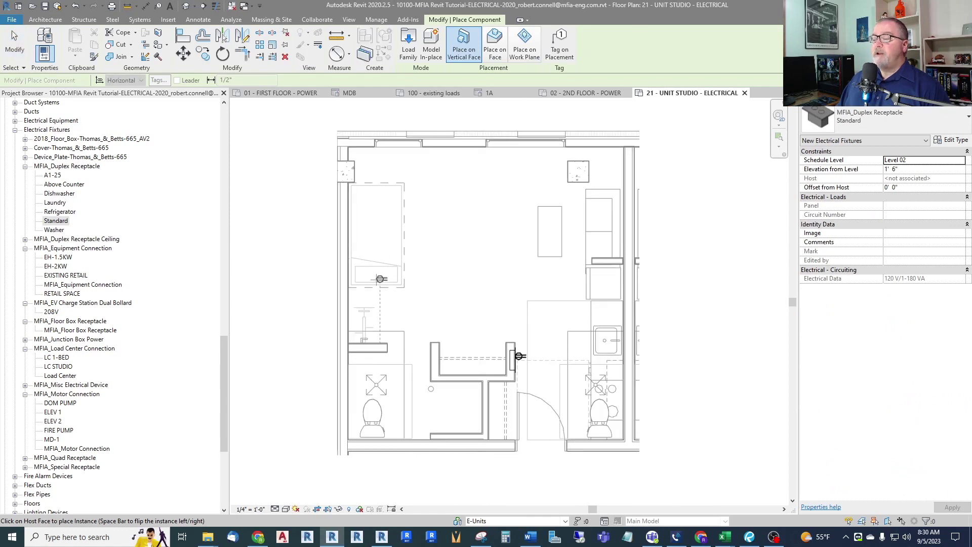
pyautogui.scroll(2, 390, 337)
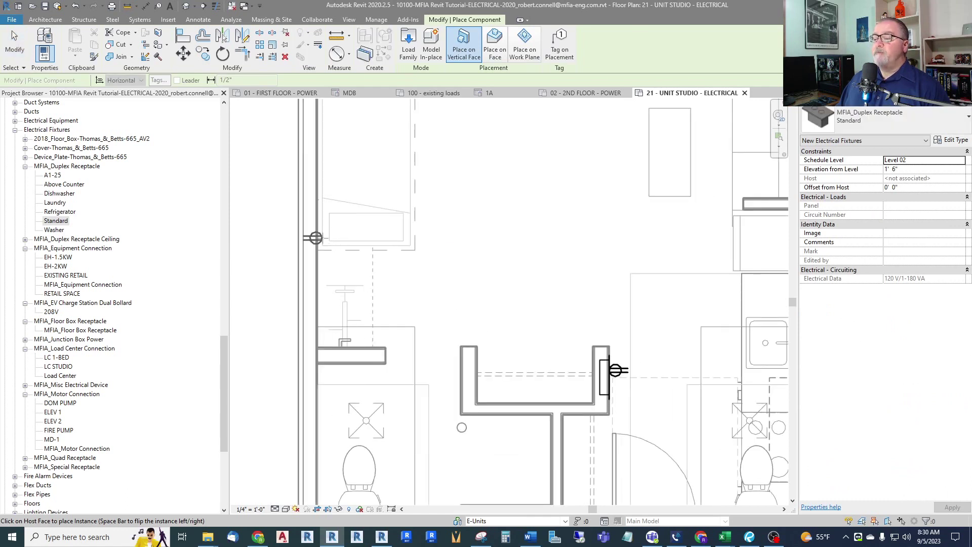
pyautogui.click(321, 237)
pyautogui.press('Escape')
pyautogui.press('Escape')
pyautogui.scroll(-2, 375, 319)
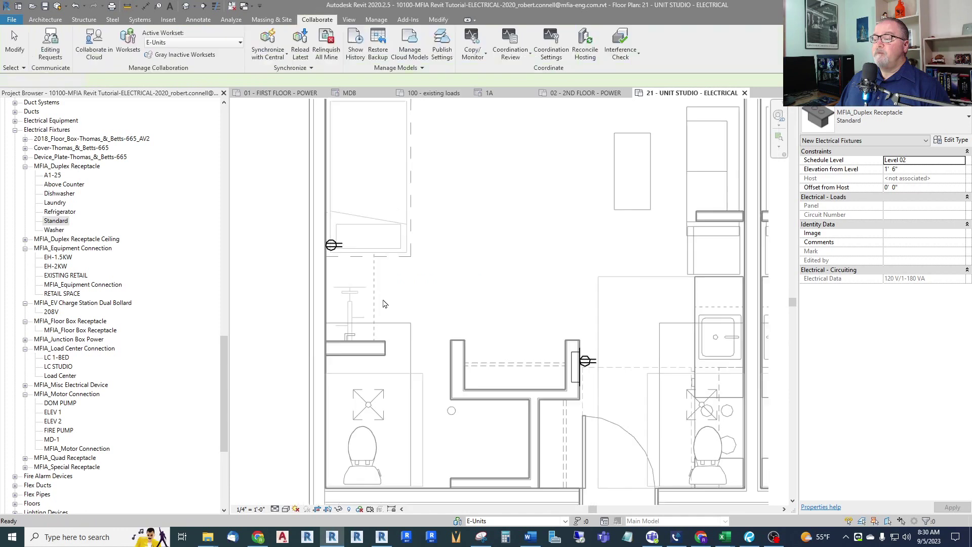
pyautogui.scroll(-1, 365, 343)
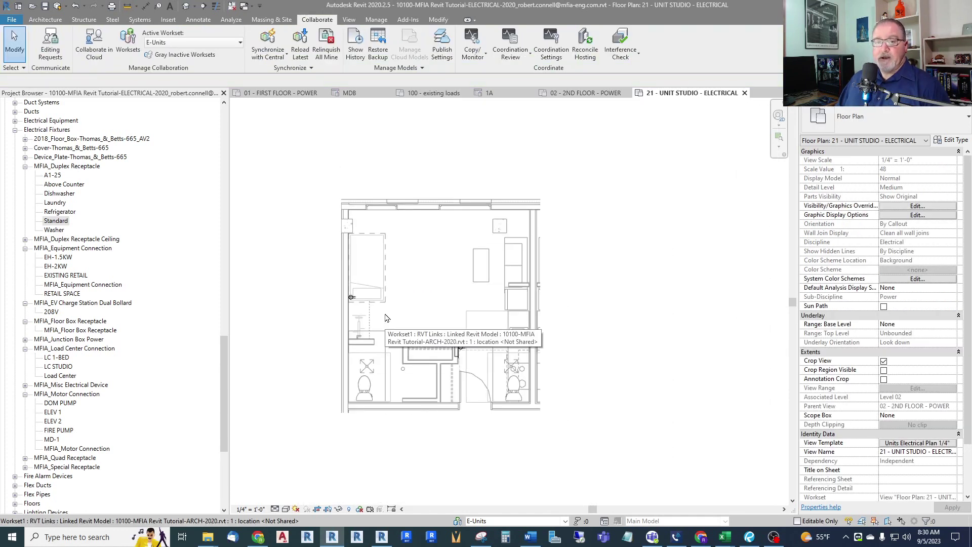
pyautogui.scroll(3, 387, 317)
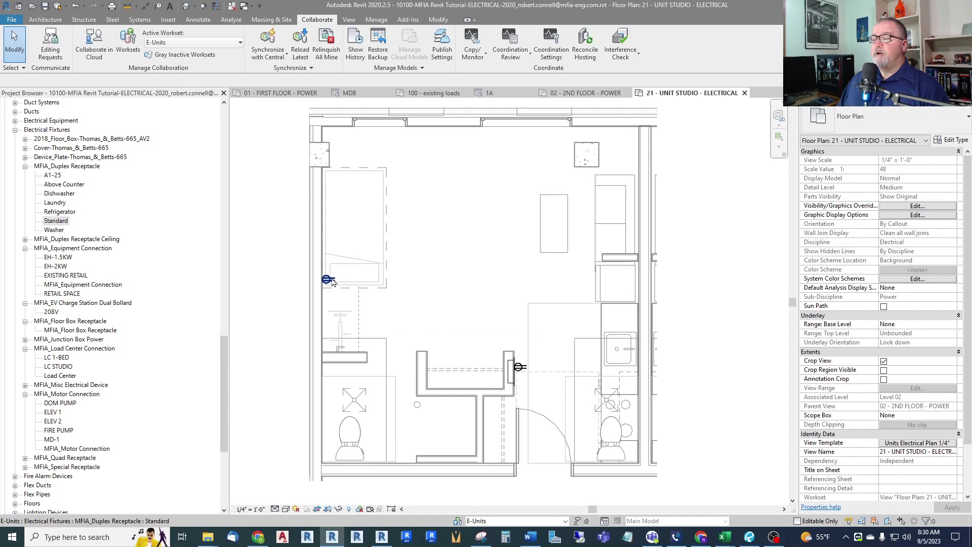
# Step: Cancel a started detail line, then move the left-wall receptacle slightly lower along the wall
pyautogui.click(200, 19)
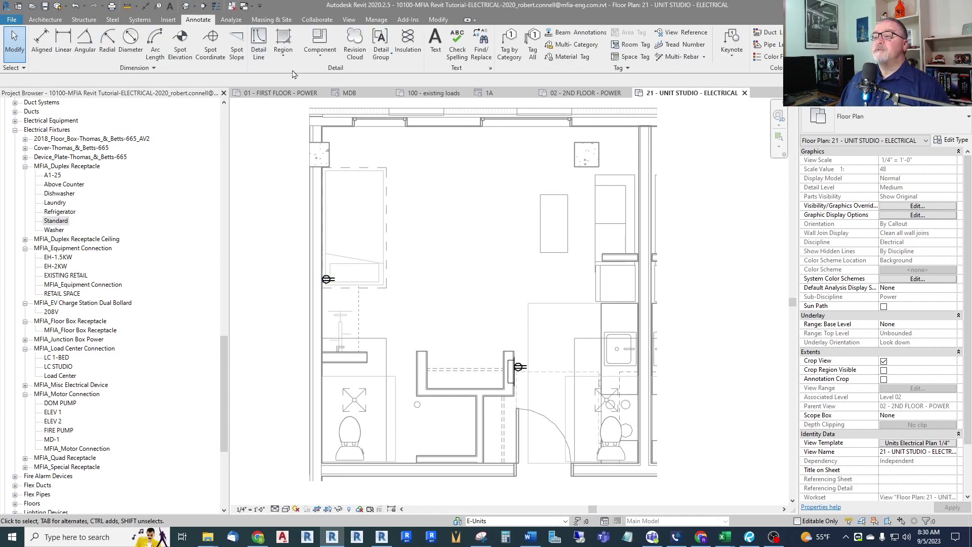
pyautogui.click(259, 43)
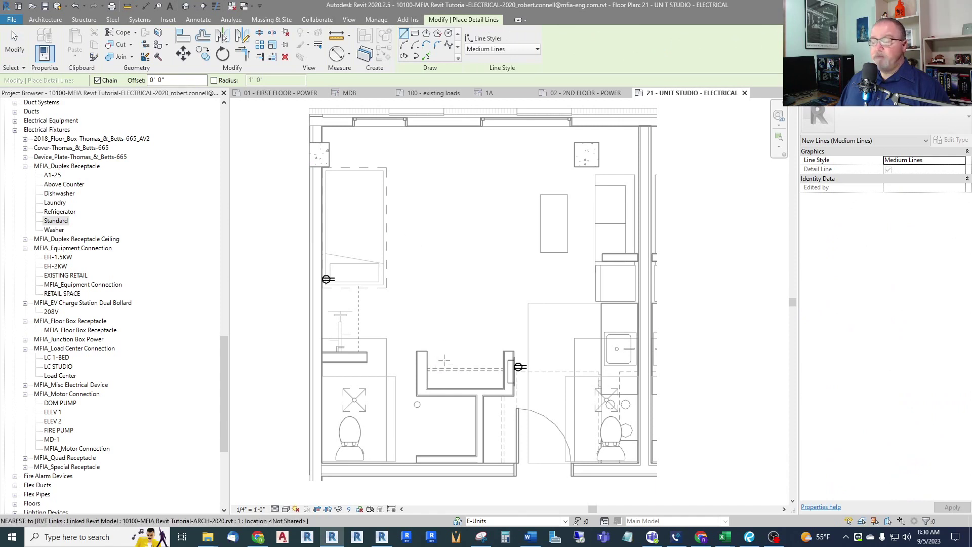
pyautogui.click(369, 347)
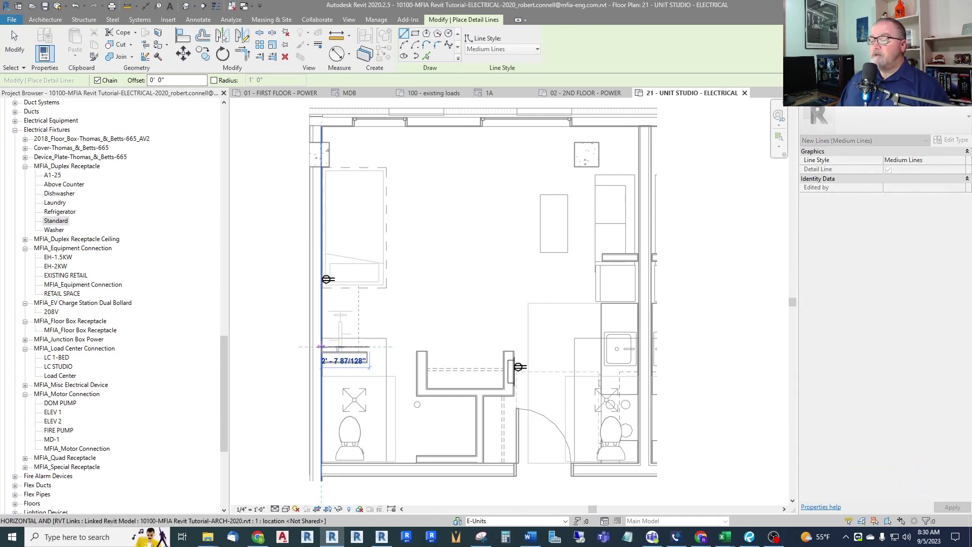
pyautogui.click(327, 351)
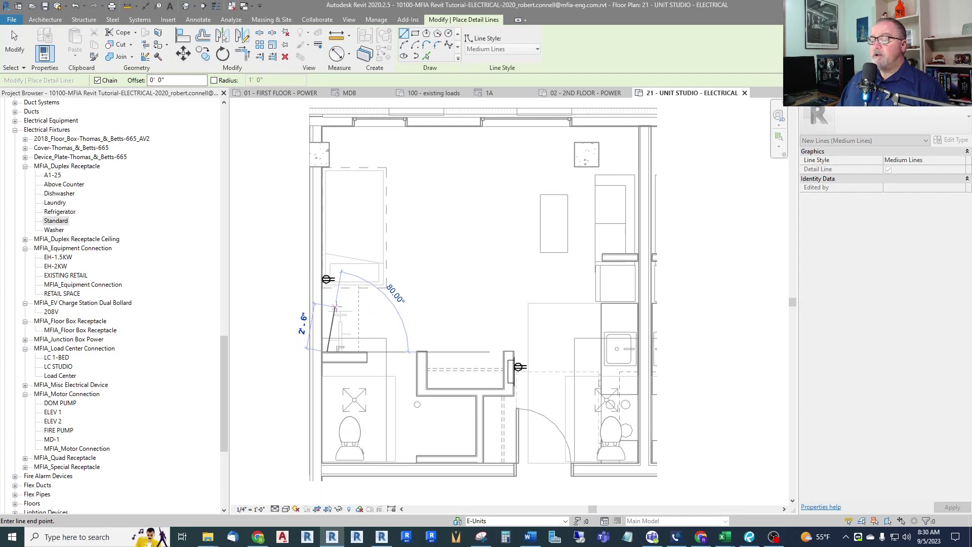
pyautogui.press('Escape')
pyautogui.press('Escape')
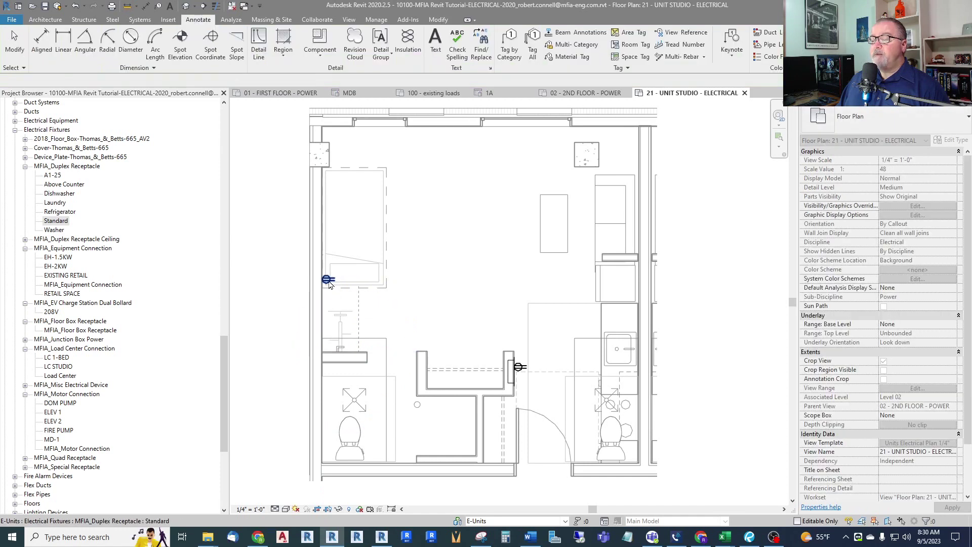
pyautogui.moveTo(329, 284); pyautogui.dragTo(329, 303)
pyautogui.click(390, 306)
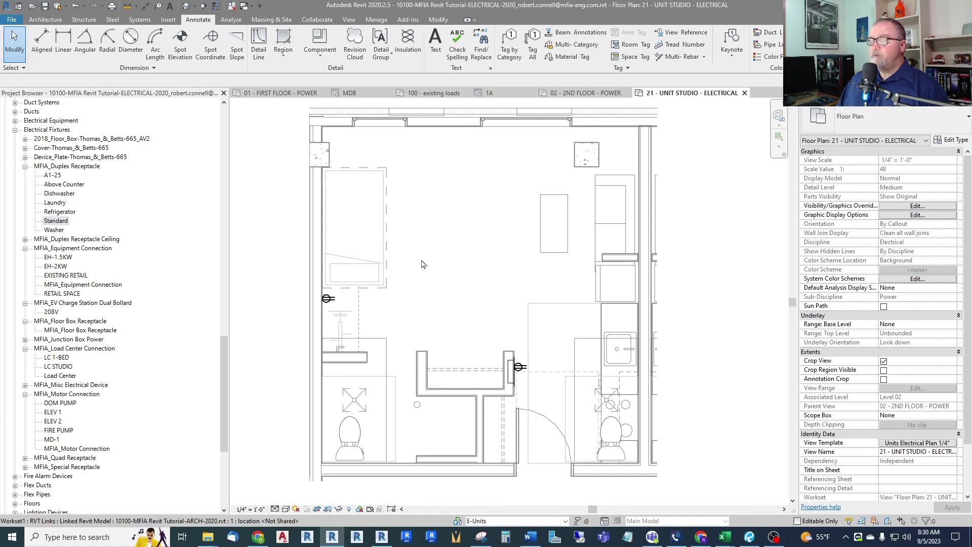
# Step: Back in the unit studio plan, select the left-wall duplex receptacle to check its properties
pyautogui.click(585, 93)
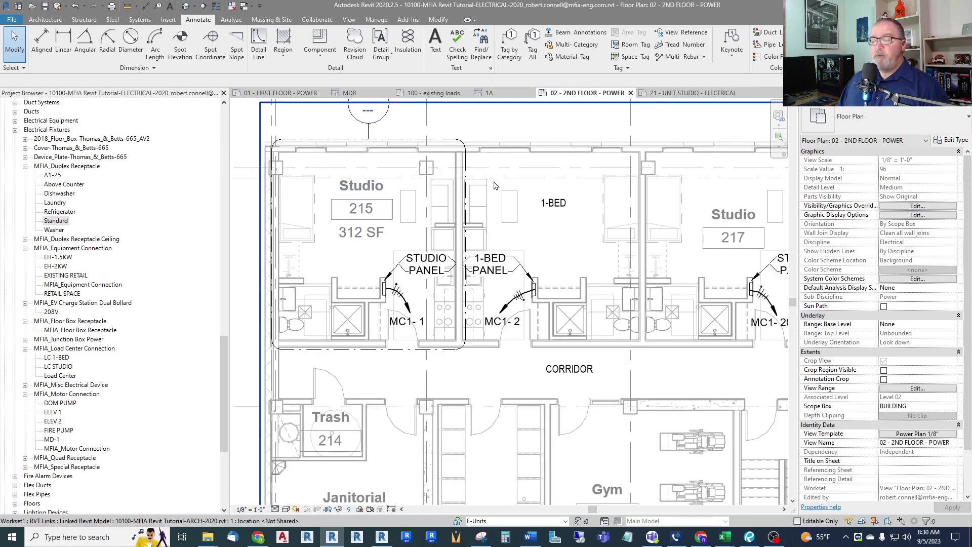
pyautogui.click(684, 94)
pyautogui.scroll(-3, 416, 266)
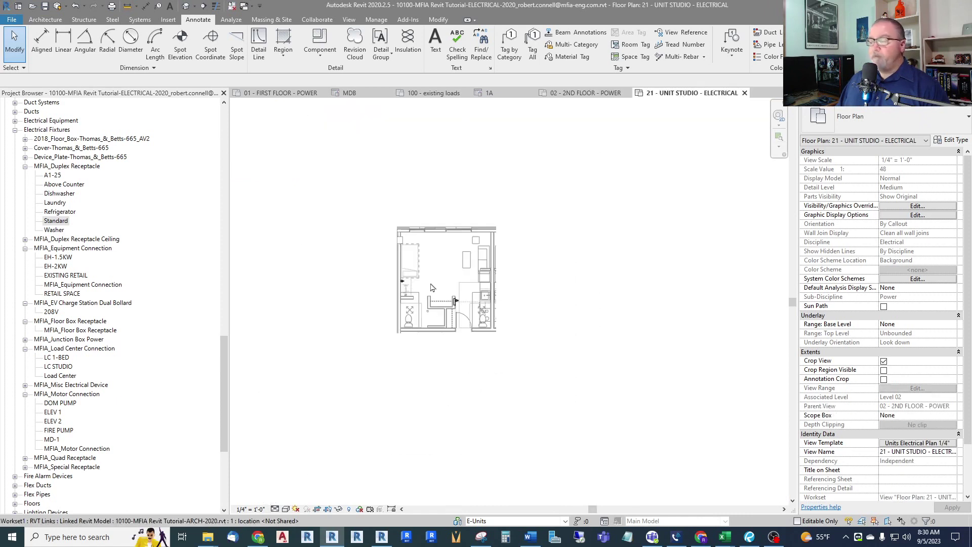
pyautogui.scroll(2, 431, 301)
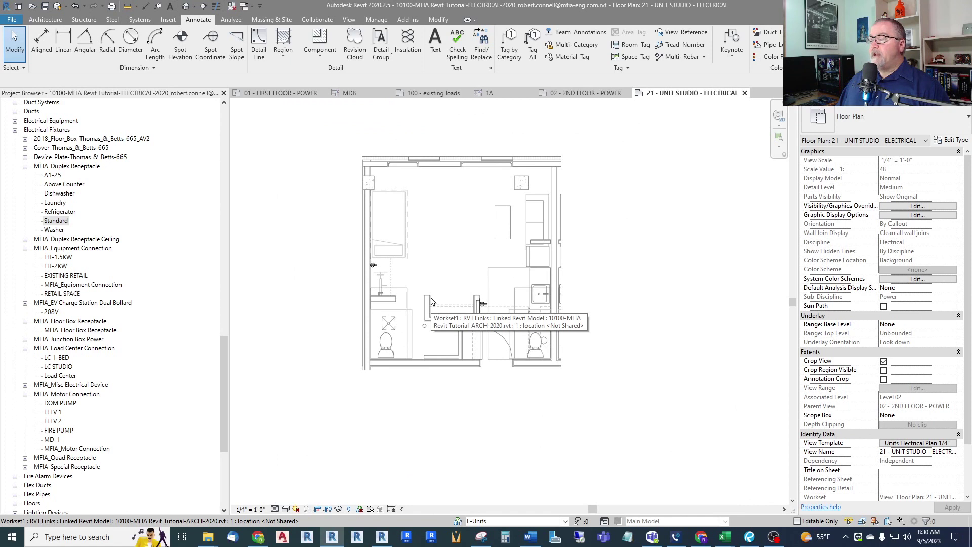
pyautogui.scroll(3, 462, 278)
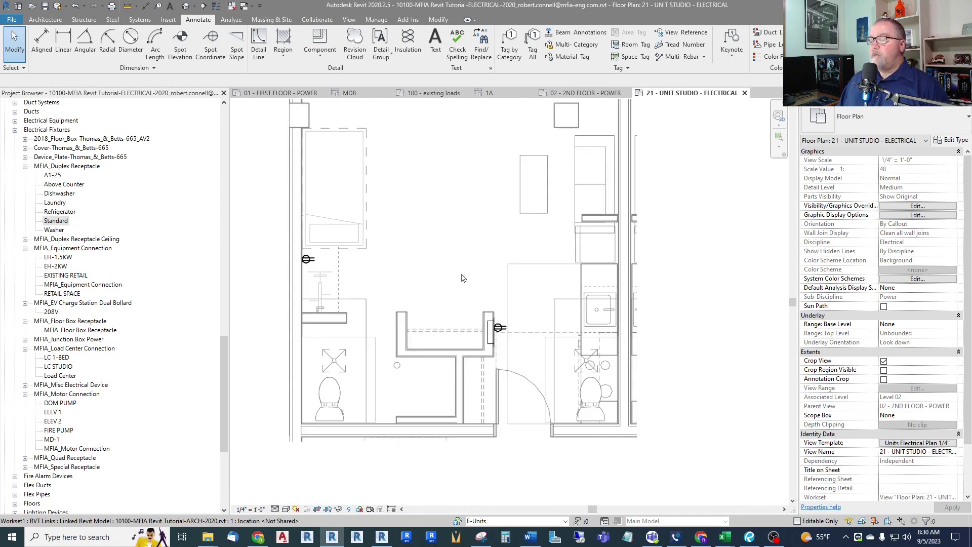
pyautogui.scroll(-3, 448, 288)
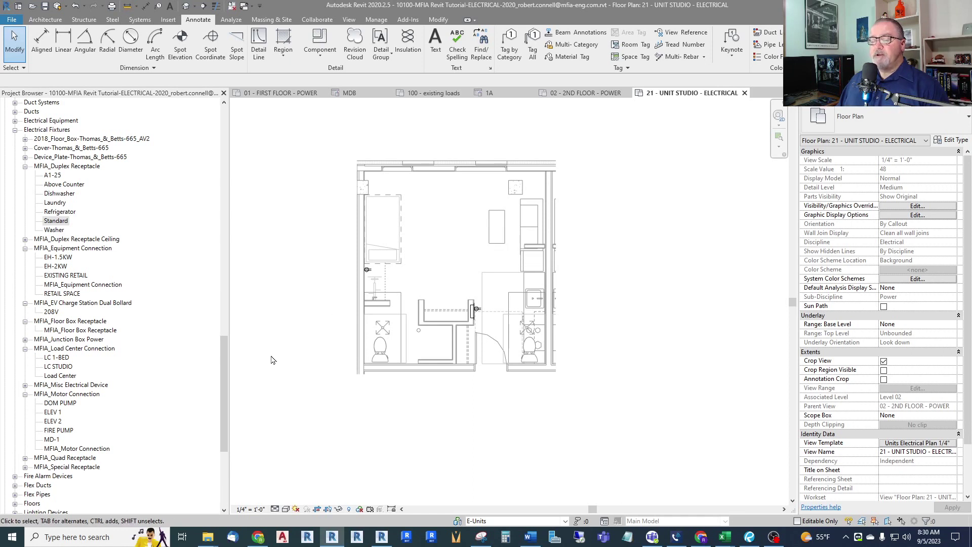
pyautogui.moveTo(224, 353); pyautogui.dragTo(225, 415)
pyautogui.click(242, 397)
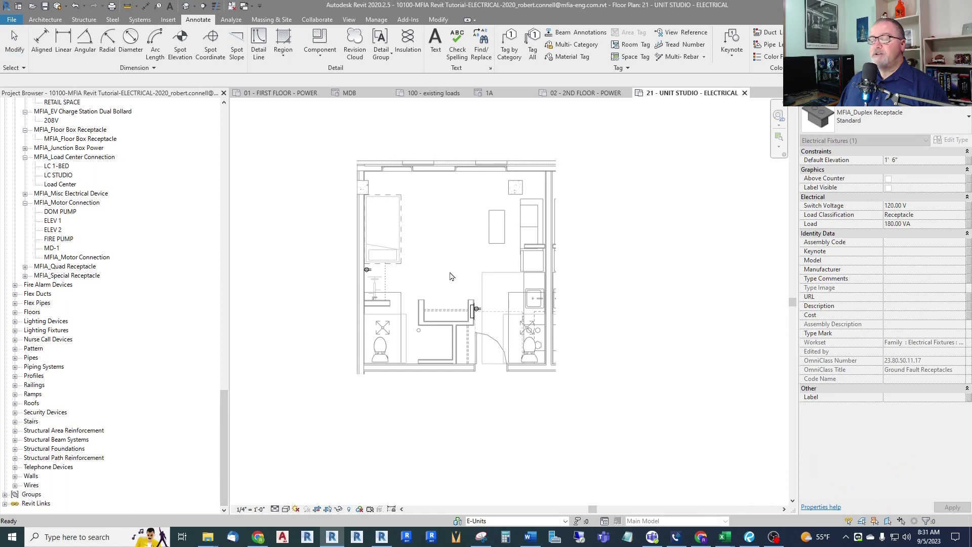
# Step: Switch to the 02 - 2ND FLOOR - POWER plan and zoom out to the whole floor
pyautogui.click(565, 94)
pyautogui.scroll(-5, 398, 306)
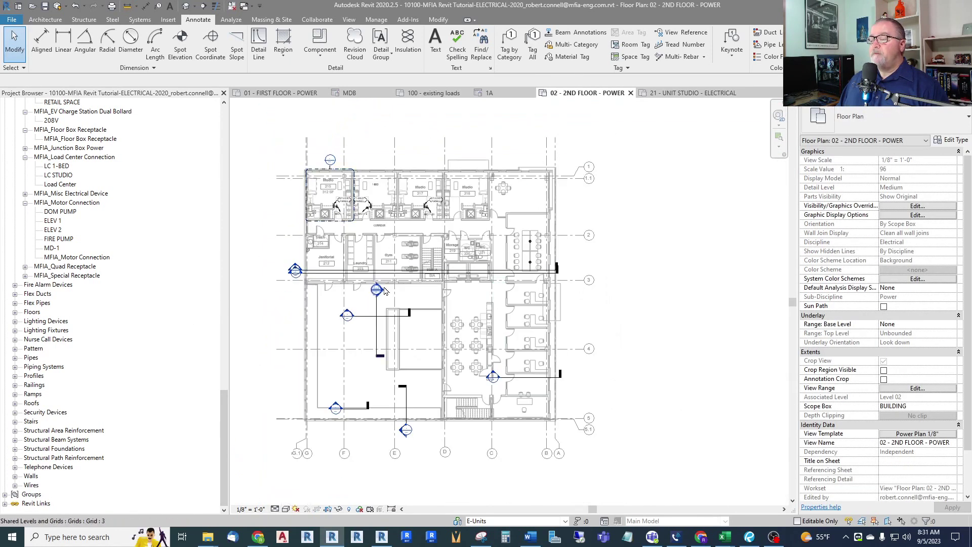
pyautogui.scroll(3, 473, 324)
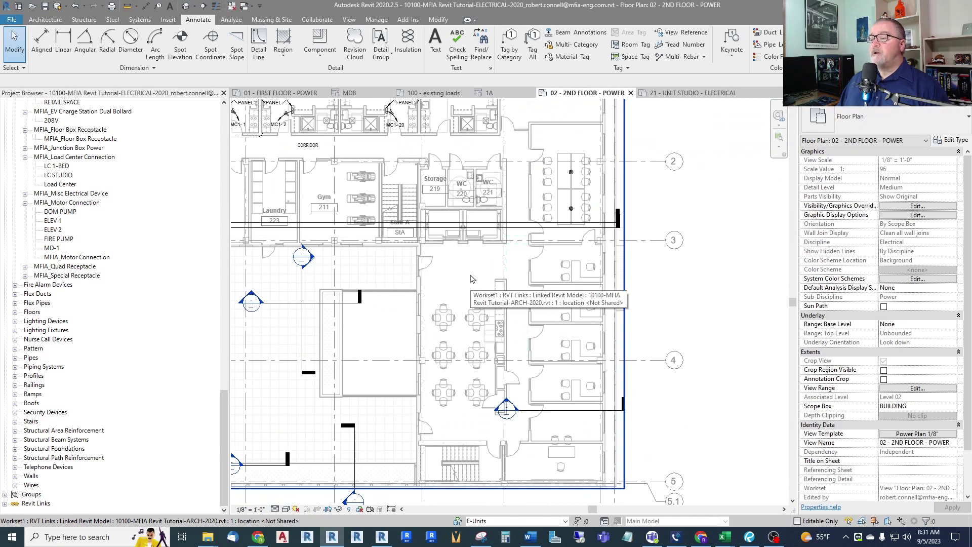
pyautogui.scroll(-2, 471, 278)
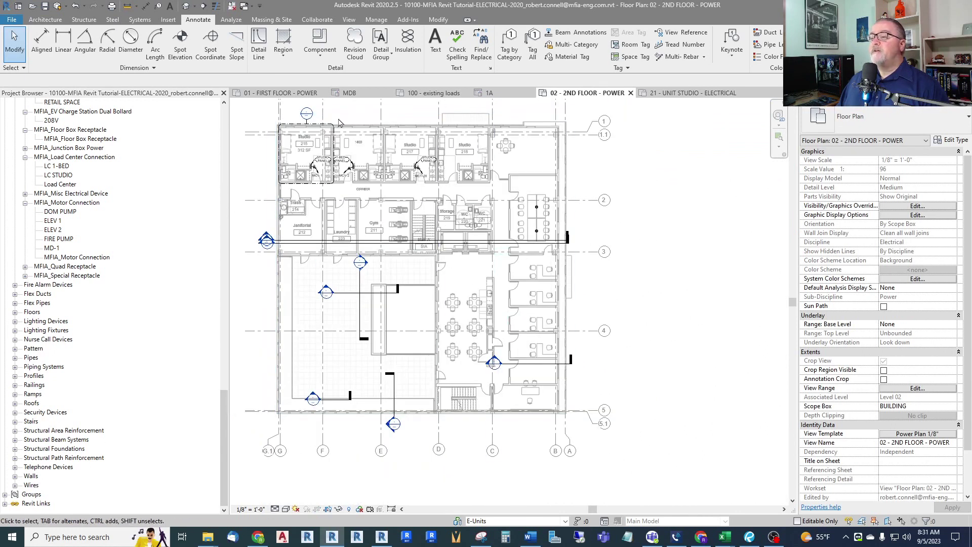
# Step: In the 01 - FIRST FLOOR - POWER plan, start a sketched callout near Electrical room 133
pyautogui.click(282, 94)
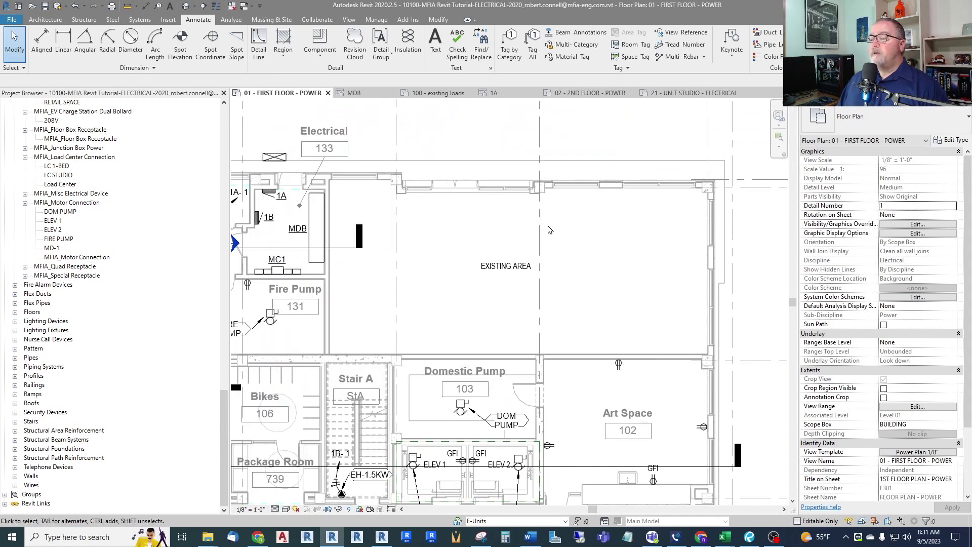
pyautogui.scroll(-2, 606, 222)
pyautogui.scroll(5, 365, 263)
pyautogui.scroll(-1, 398, 261)
pyautogui.scroll(-2, 398, 261)
pyautogui.scroll(3, 398, 225)
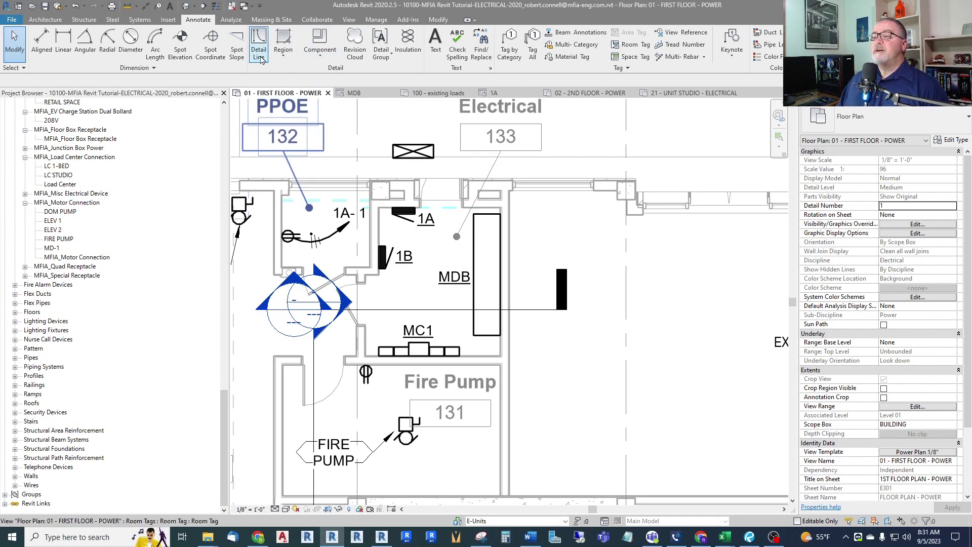
pyautogui.scroll(-4, 385, 56)
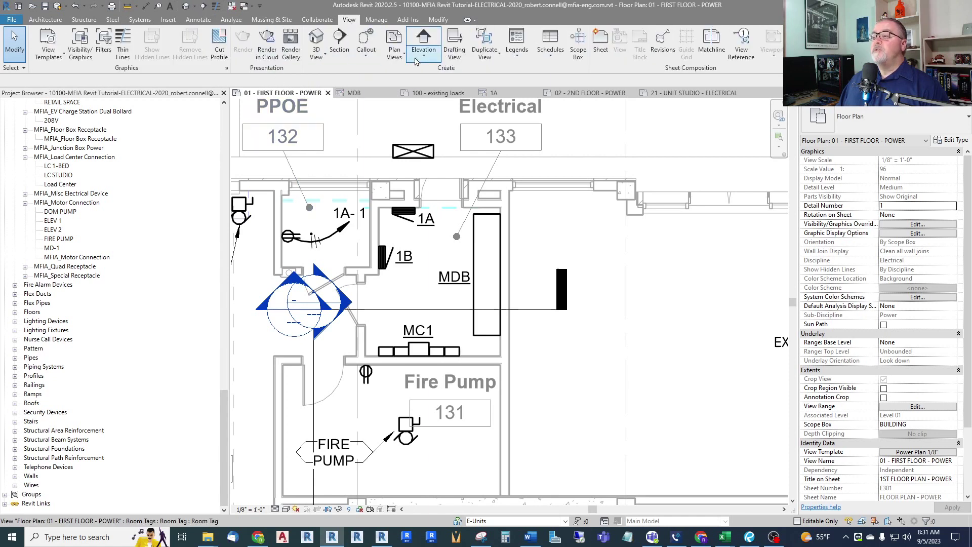
pyautogui.click(366, 55)
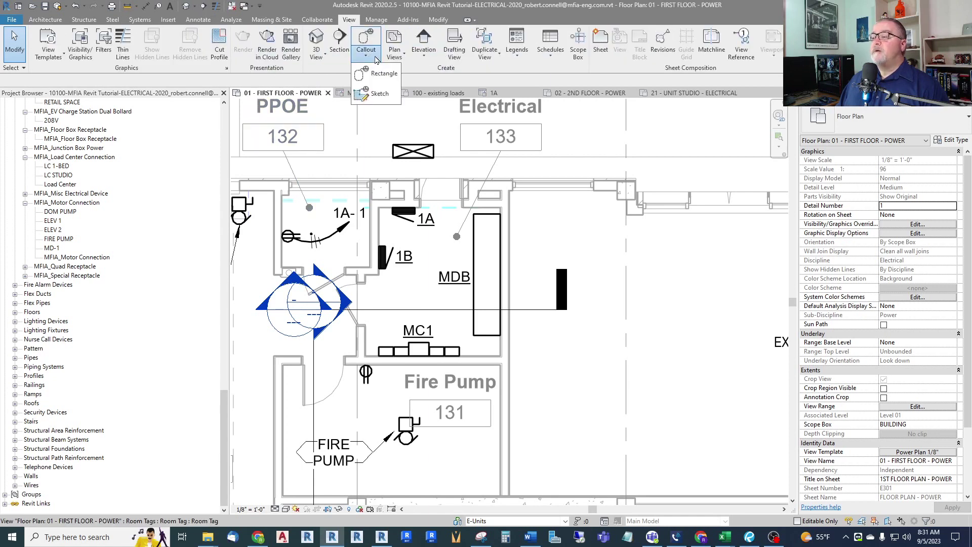
pyautogui.click(377, 94)
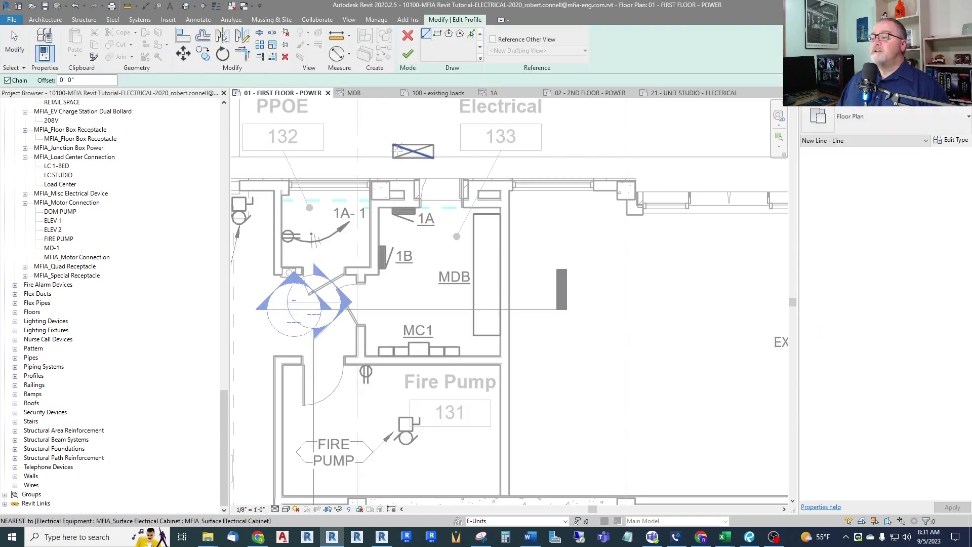
# Step: Sketch a closed callout outline around room 133, stepping around the wall on its left
pyautogui.click(370, 171)
pyautogui.click(512, 172)
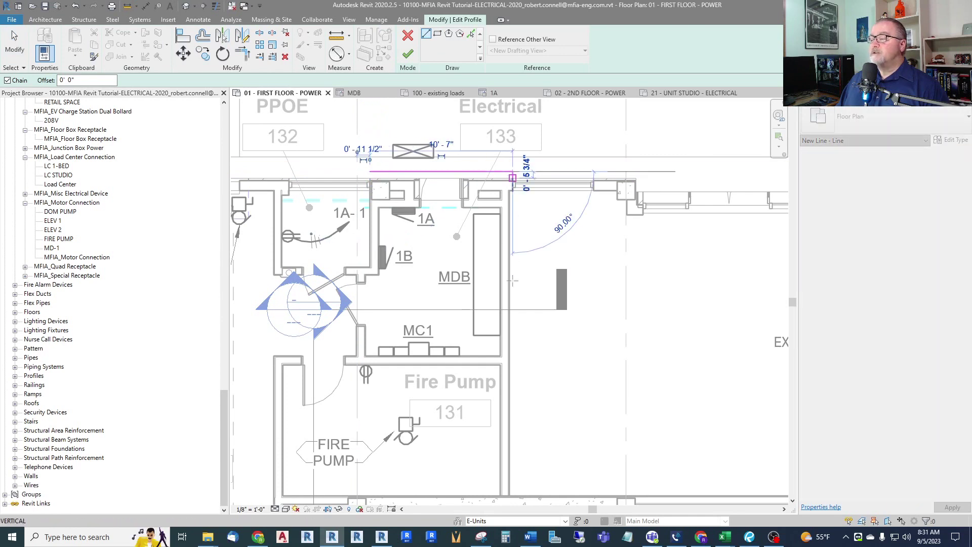
pyautogui.click(513, 365)
pyautogui.click(353, 365)
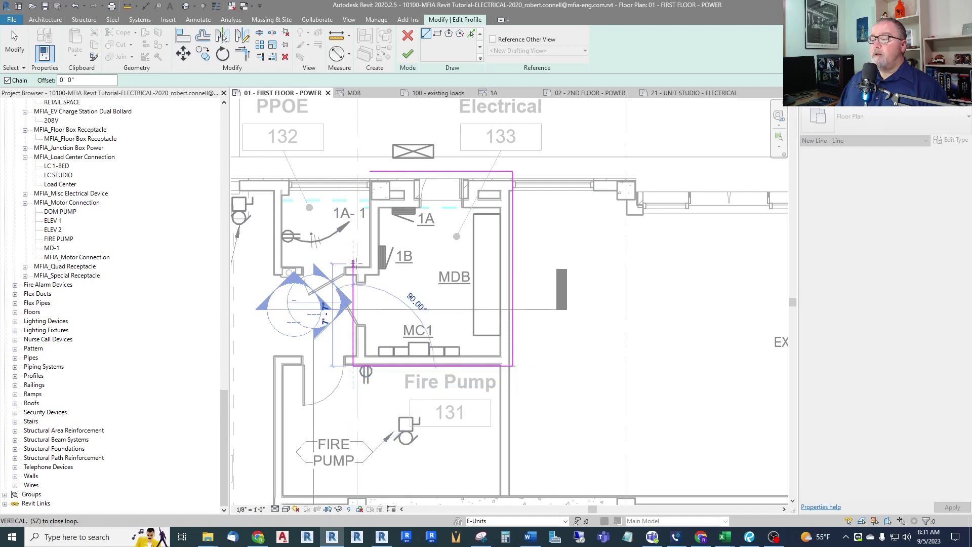
pyautogui.click(353, 264)
pyautogui.click(370, 263)
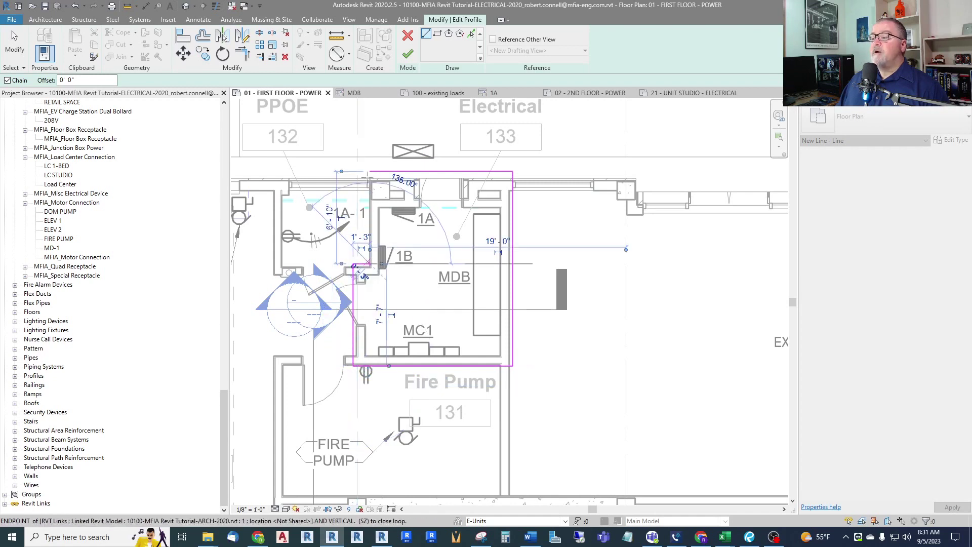
pyautogui.click(370, 172)
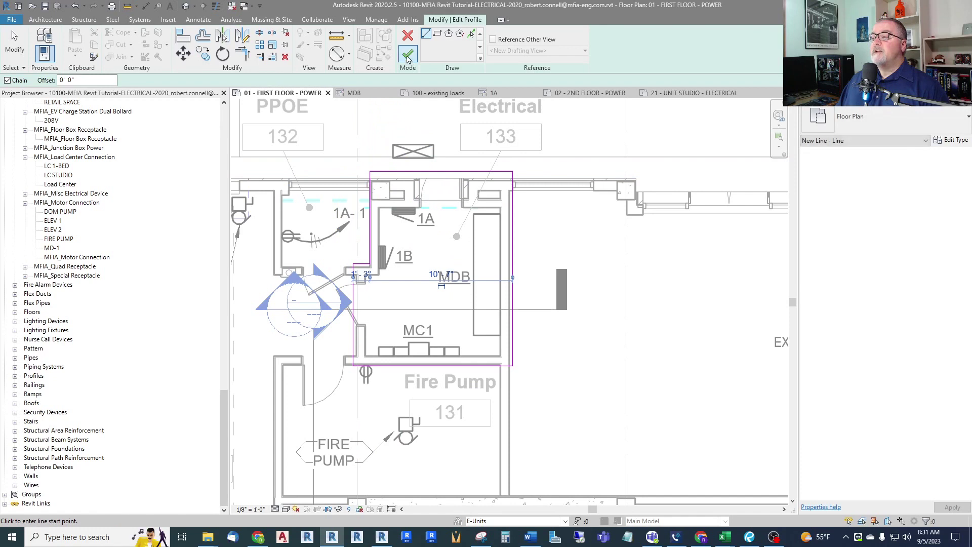
# Step: Finish editing the callout's notched crop profile
pyautogui.click(408, 54)
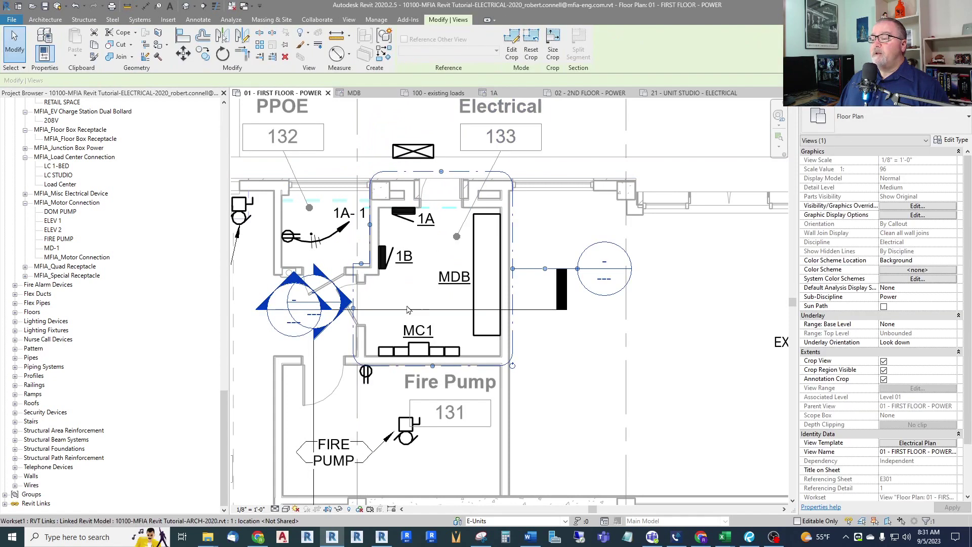
pyautogui.press('Escape')
pyautogui.scroll(2, 356, 268)
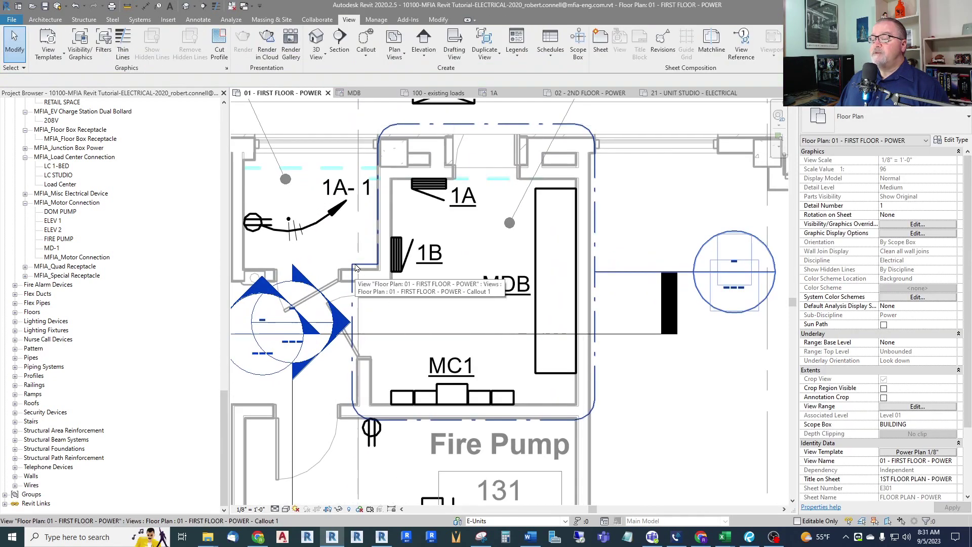
# Step: Drag the callout crop region's left edge slightly outward around Electrical room 133
pyautogui.click(353, 326)
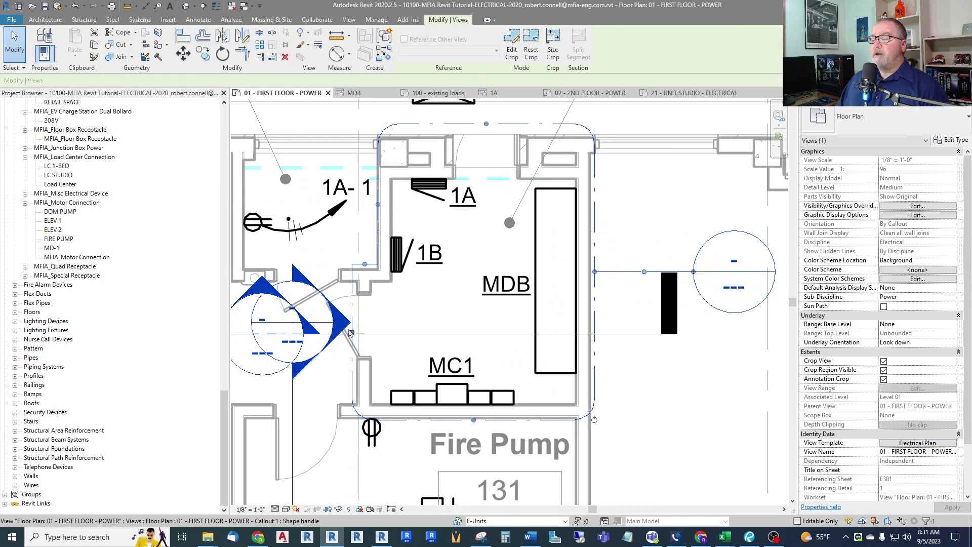
pyautogui.moveTo(353, 335); pyautogui.dragTo(324, 346)
pyautogui.click(365, 341)
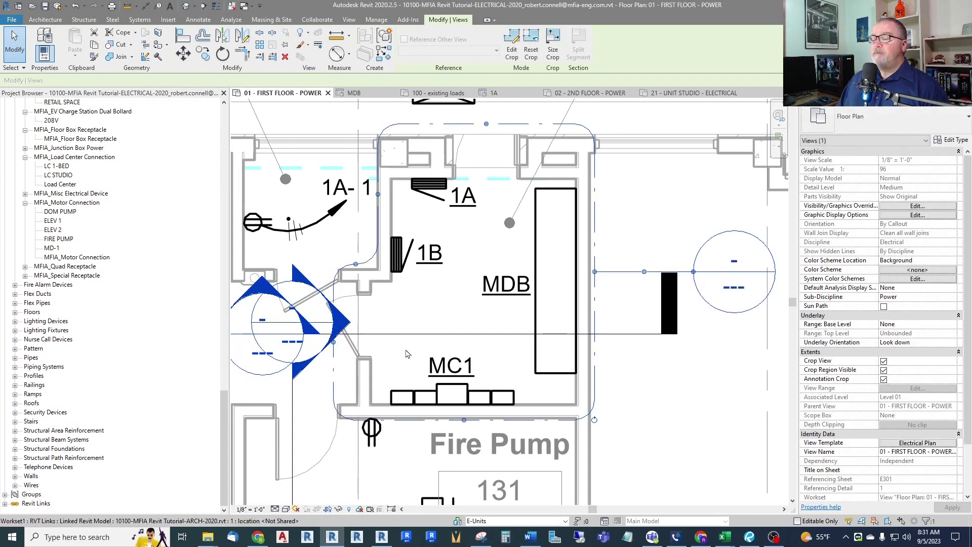
pyautogui.scroll(-2, 403, 309)
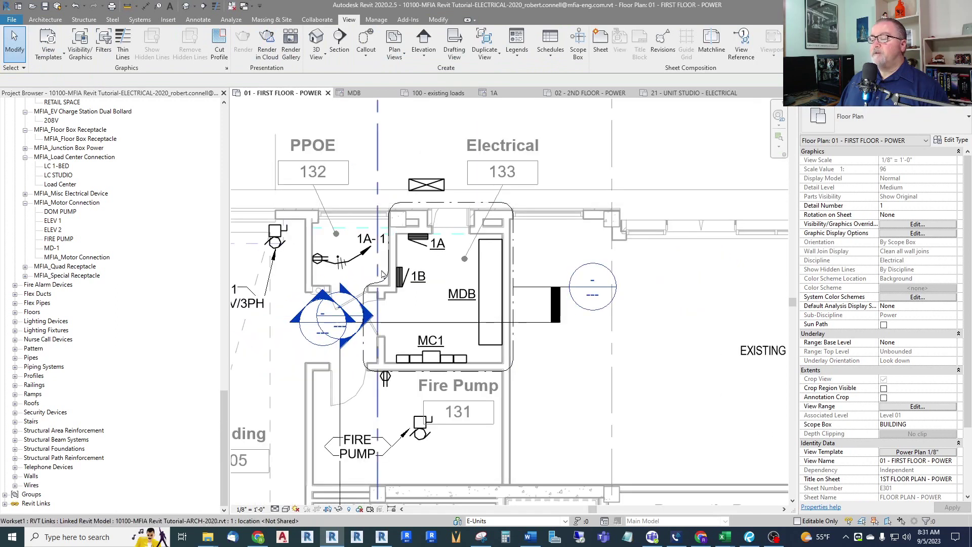
pyautogui.scroll(-1, 411, 268)
pyautogui.scroll(2, 428, 293)
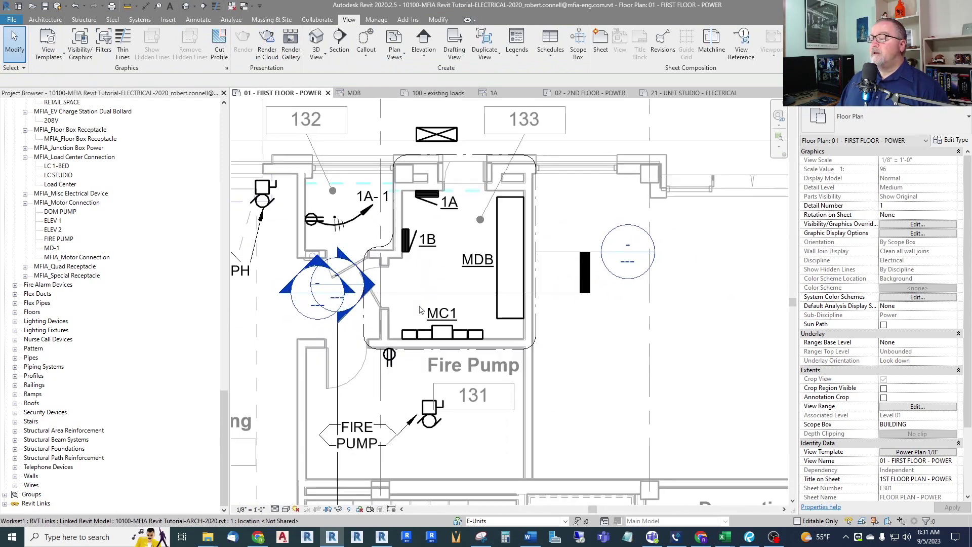
pyautogui.scroll(-1, 428, 292)
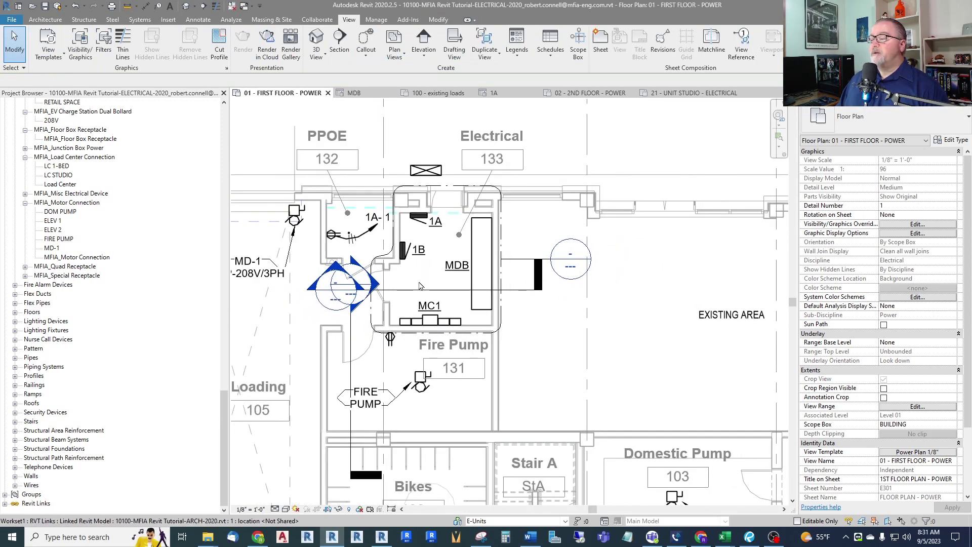
# Step: Apply the Power Plan 1/4" view template to the callout view
pyautogui.click(501, 230)
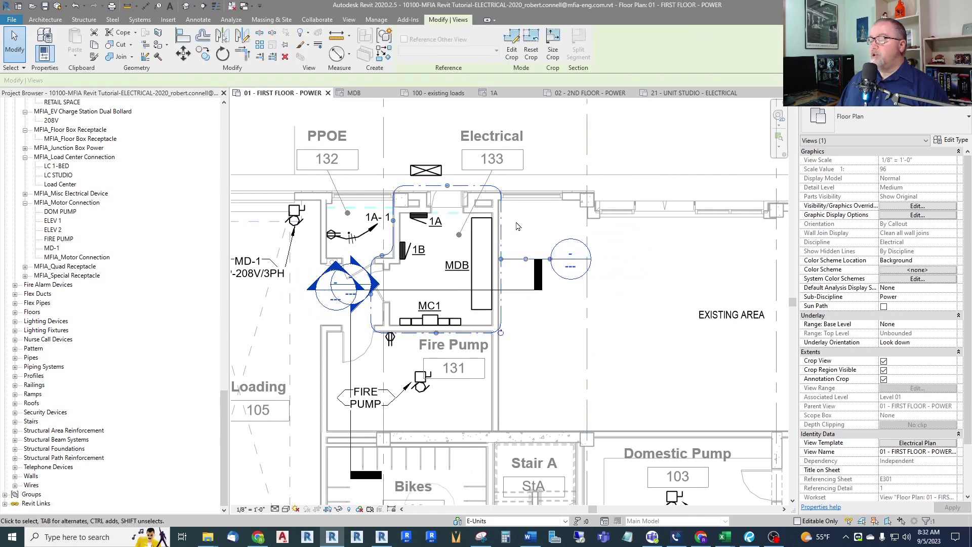
pyautogui.click(917, 444)
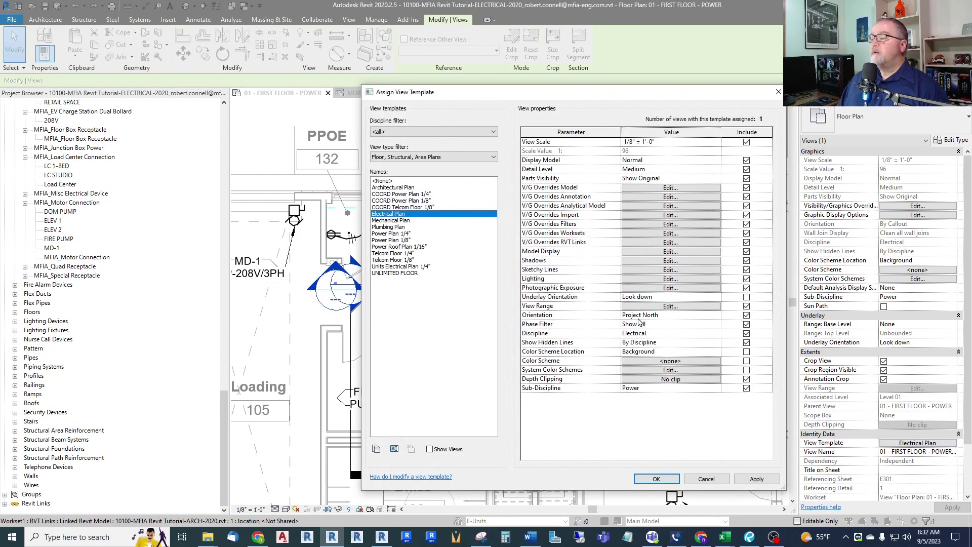
pyautogui.click(389, 233)
pyautogui.click(656, 479)
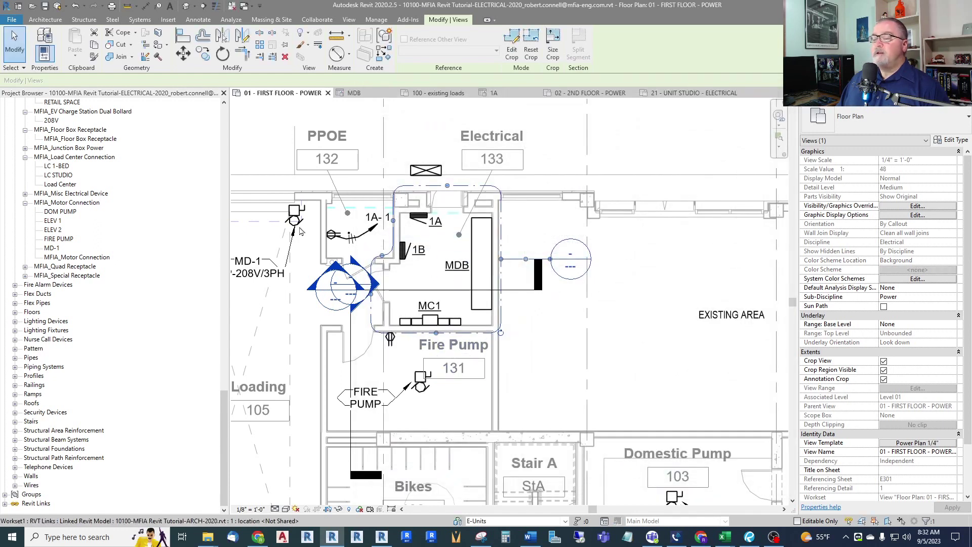
pyautogui.press('Escape')
# Step: Rename the Callout 1 view to 31 - ENLARGED ELECTRICAL RM 133 in the Project Browser
pyautogui.moveTo(224, 432); pyautogui.dragTo(233, 221)
pyautogui.scroll(5, 127, 254)
pyautogui.click(125, 284)
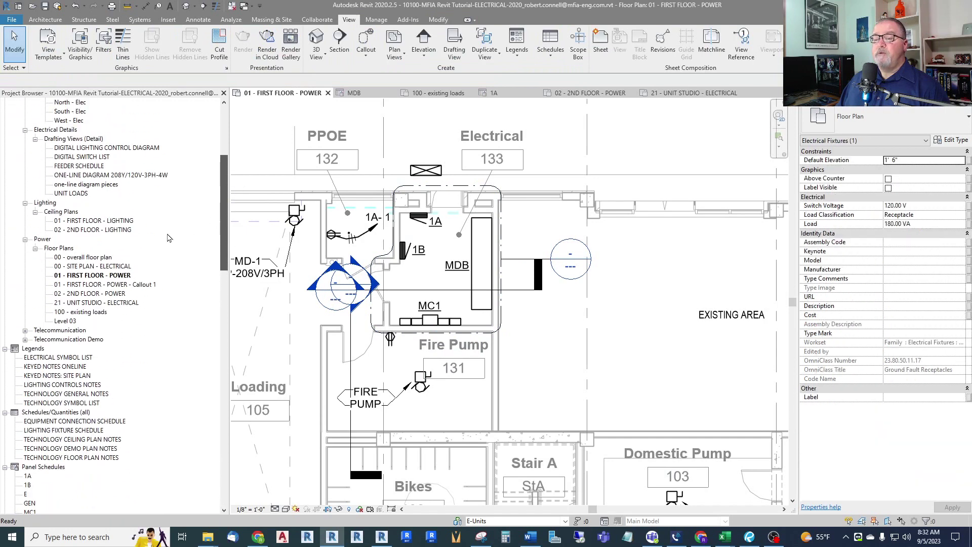
pyautogui.press('F2')
pyautogui.moveTo(59, 285); pyautogui.dragTo(49, 285)
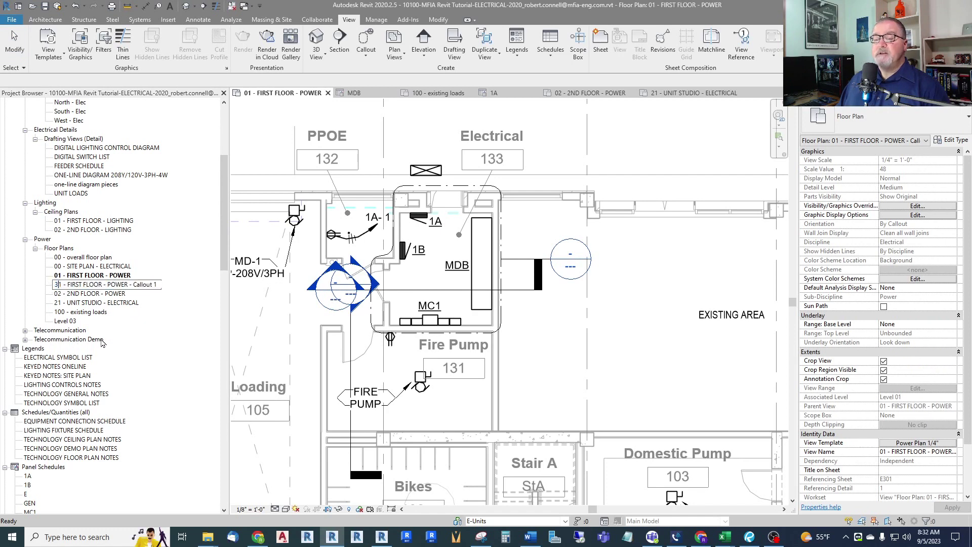
pyautogui.moveTo(70, 286); pyautogui.dragTo(173, 291)
pyautogui.press('BackSpace')
pyautogui.press('BackSpace')
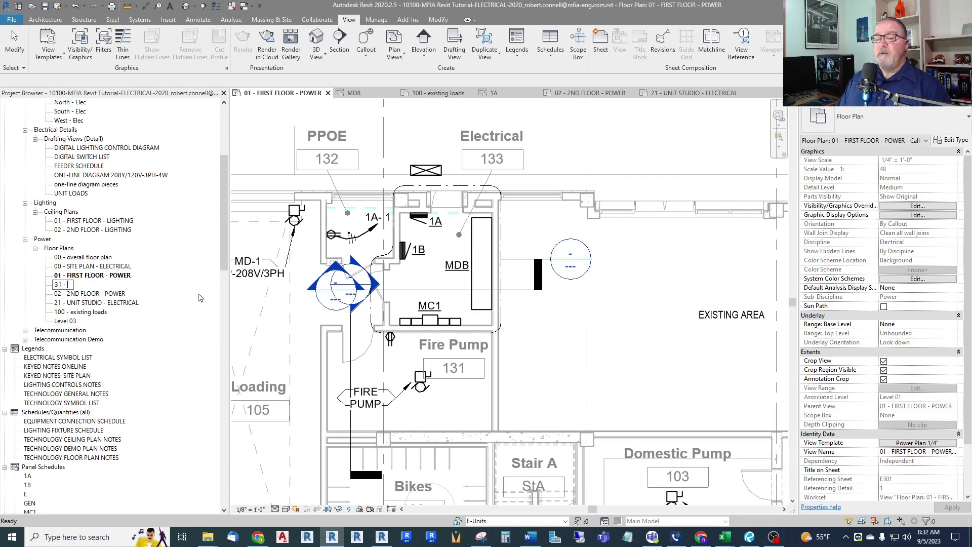
pyautogui.write('ENLARGED ELECTRICAL RM 133')
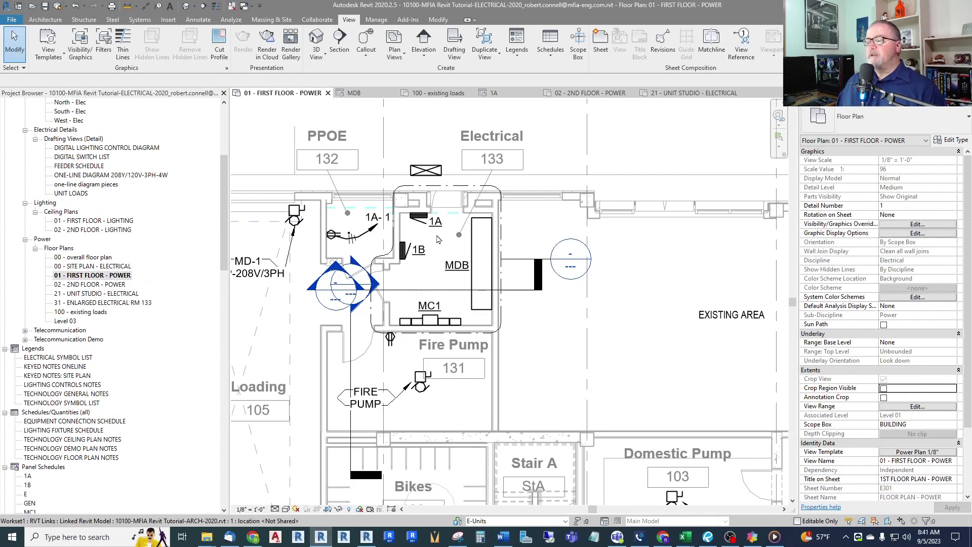
# Step: Open Object Styles from Manage and show the Annotation Objects categories
pyautogui.click(435, 190)
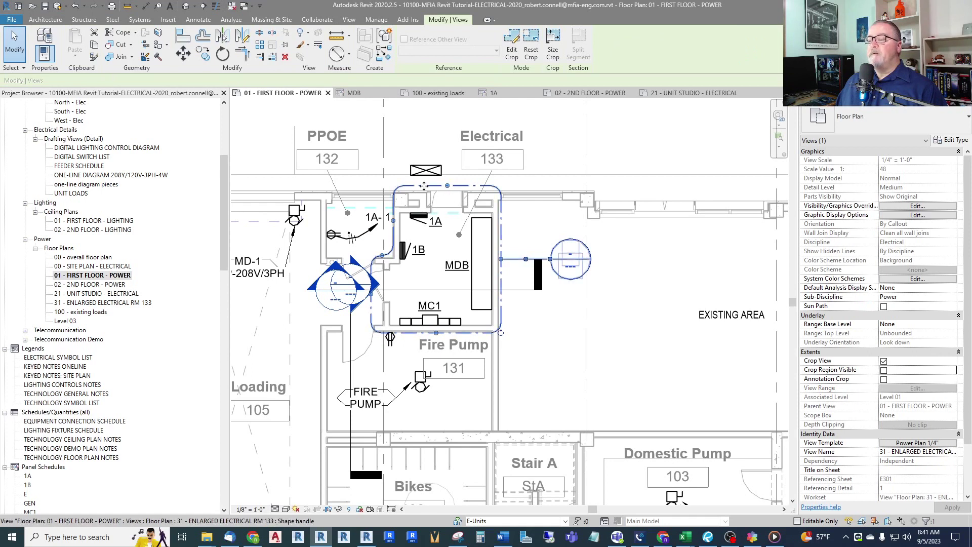
pyautogui.press('Escape')
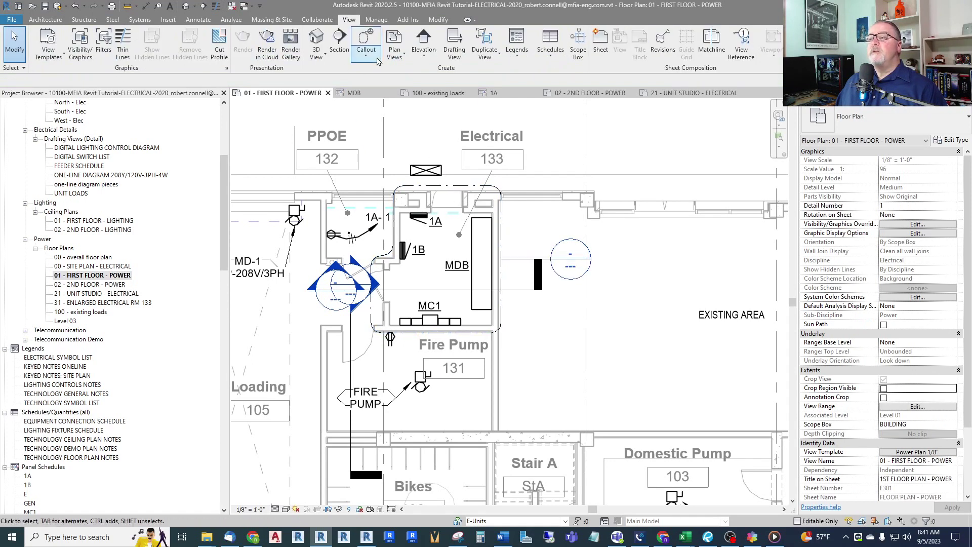
pyautogui.click(376, 20)
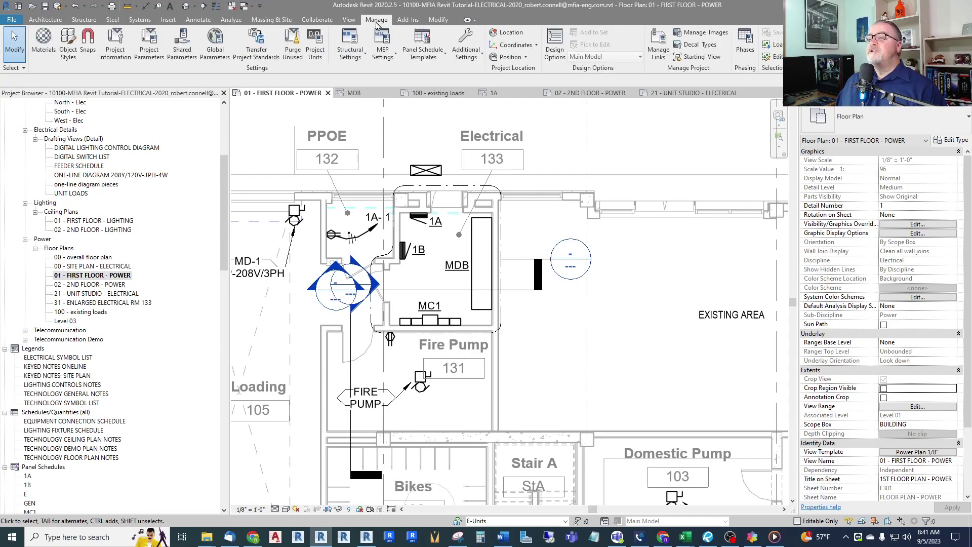
pyautogui.click(70, 48)
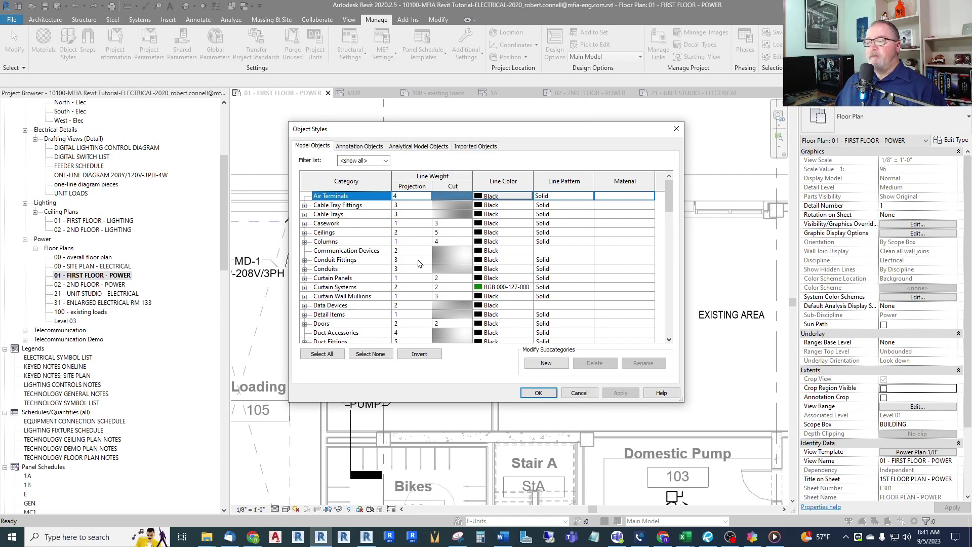
pyautogui.moveTo(433, 132)
pyautogui.mouseDown()
pyautogui.moveTo(606, 184)
pyautogui.moveTo(666, 233)
pyautogui.moveTo(626, 176)
pyautogui.moveTo(696, 157)
pyautogui.moveTo(417, 116)
pyautogui.moveTo(426, 124)
pyautogui.mouseUp()
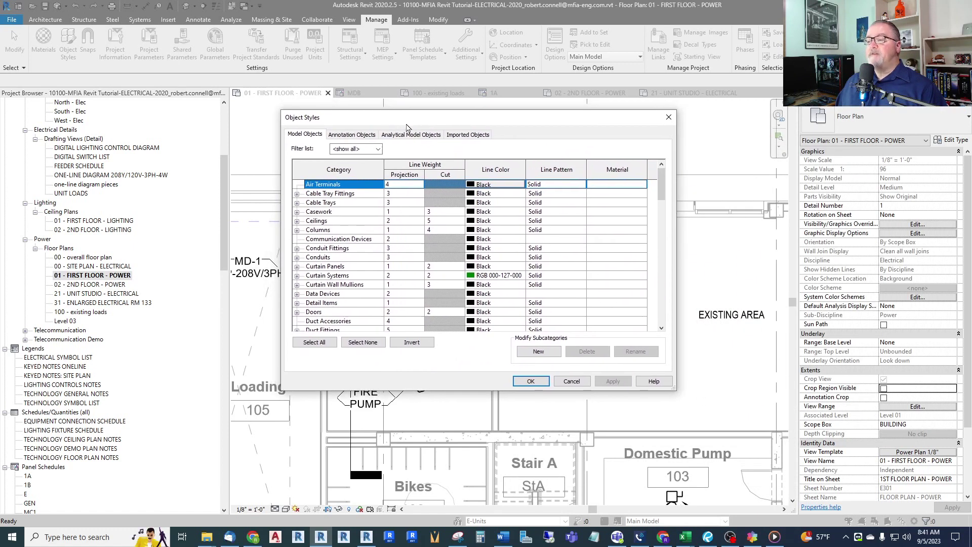
pyautogui.click(349, 135)
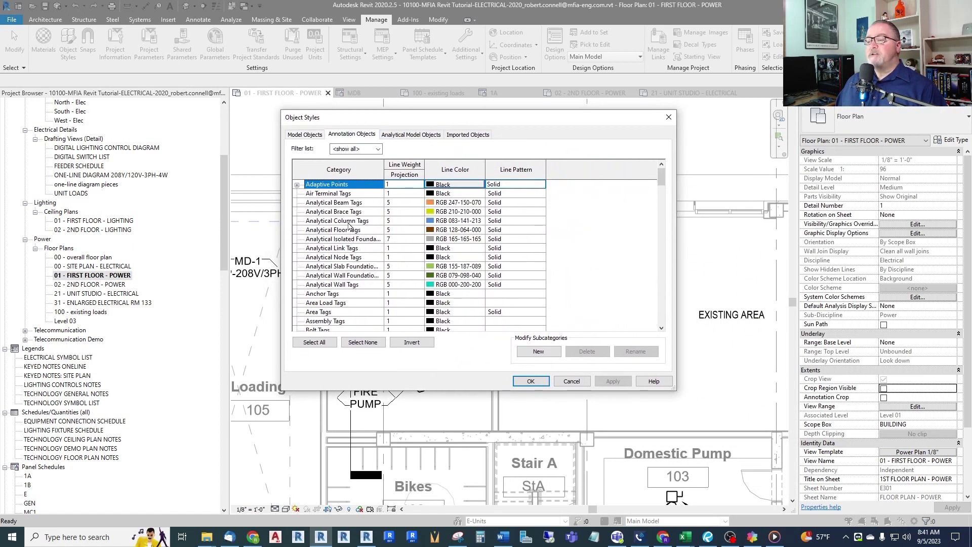
pyautogui.scroll(-5, 334, 243)
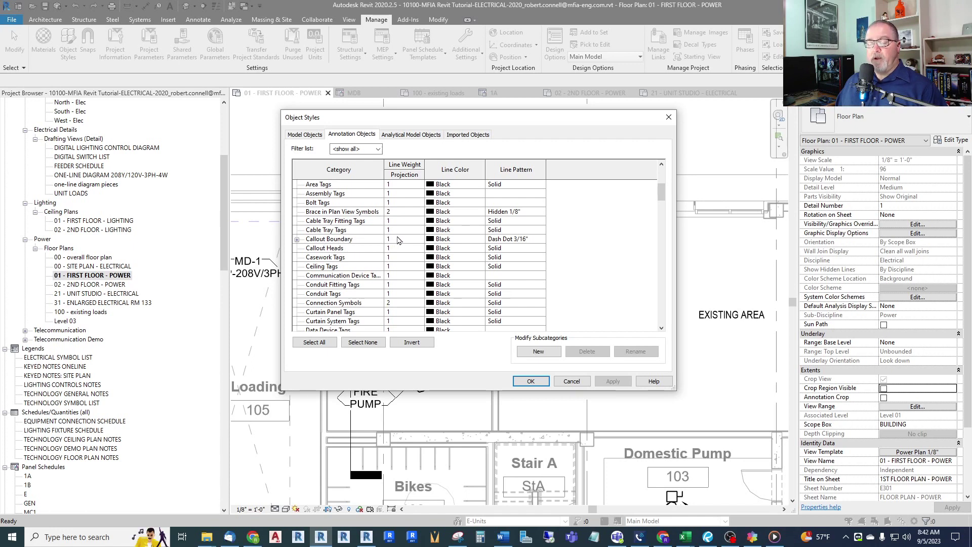
# Step: Set Callout Boundary line weight to 4 and Callout Heads to a heavier weight
pyautogui.click(397, 240)
pyautogui.click(408, 240)
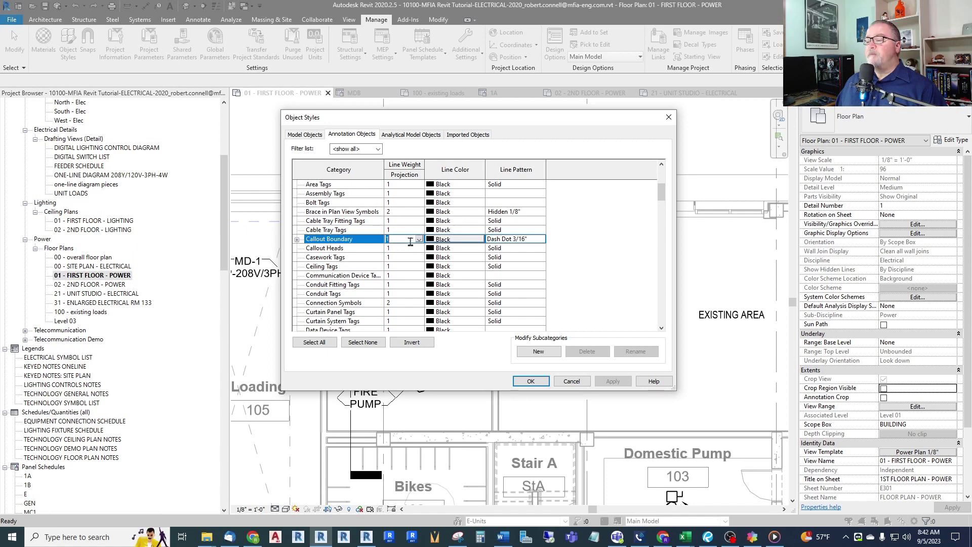
pyautogui.click(419, 240)
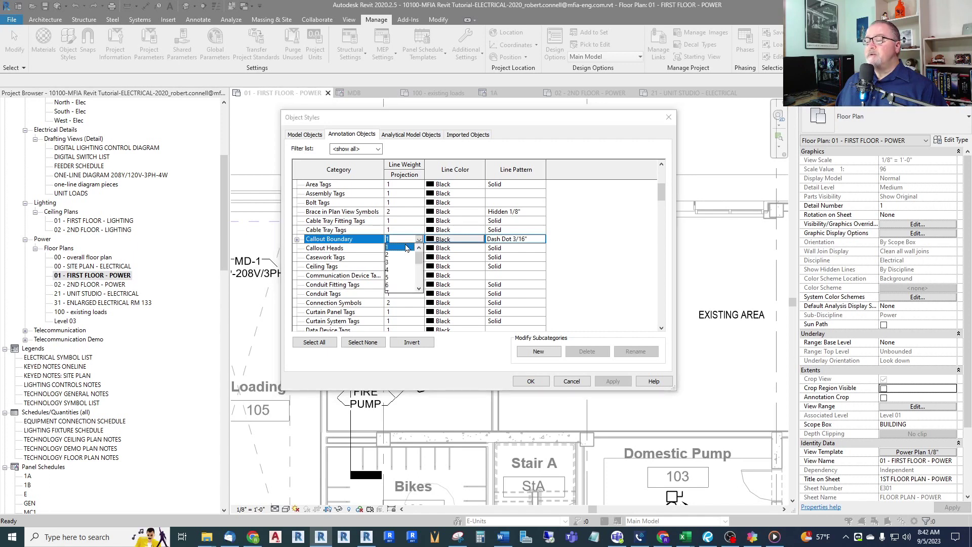
pyautogui.click(390, 271)
pyautogui.click(404, 249)
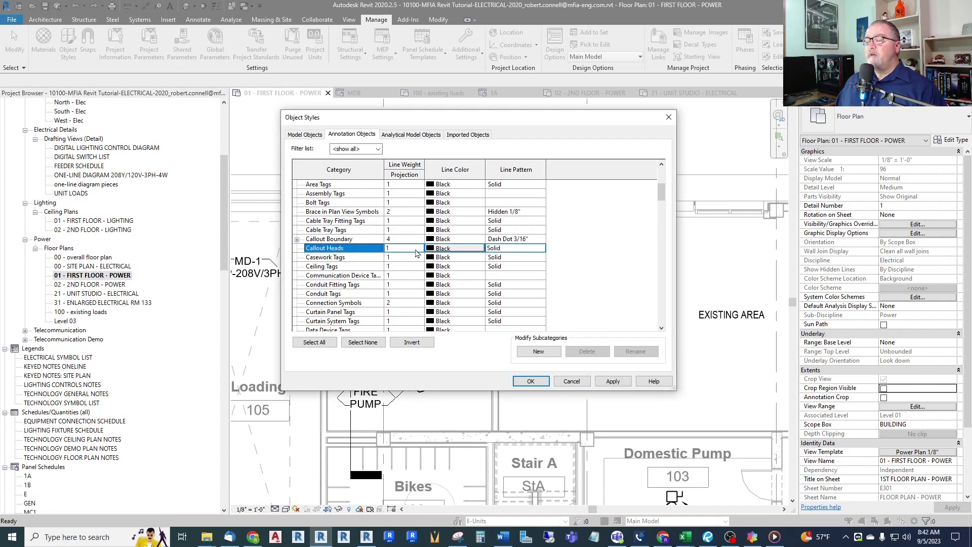
pyautogui.click(418, 251)
pyautogui.click(418, 250)
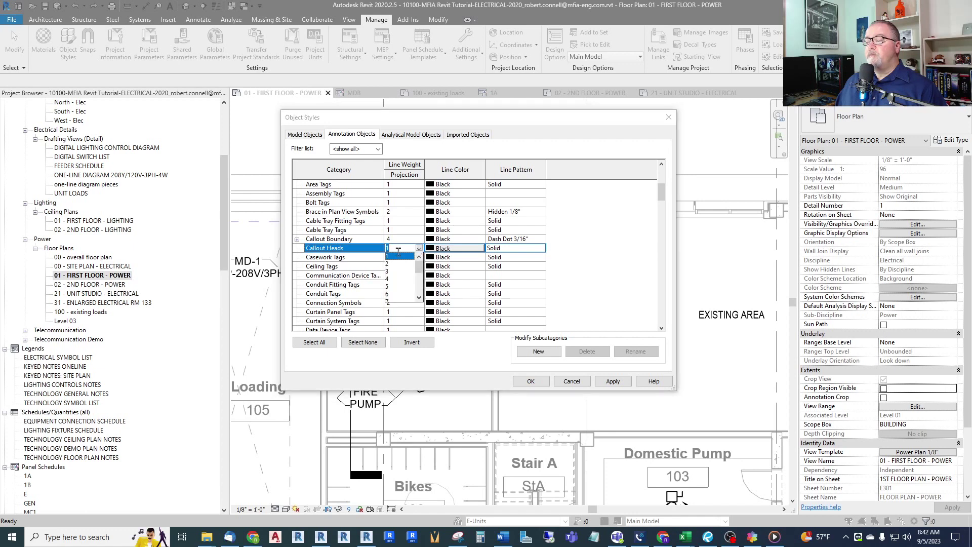
pyautogui.click(390, 279)
pyautogui.click(538, 384)
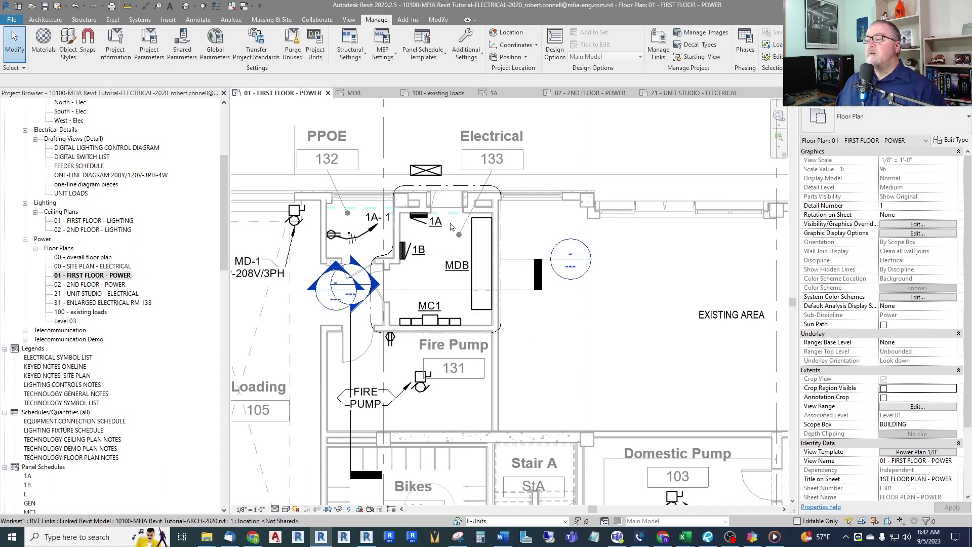
# Step: Reopen Object Styles to the Annotation Objects categories
pyautogui.scroll(2, 485, 186)
pyautogui.scroll(1, 489, 178)
pyautogui.scroll(-2, 512, 190)
pyautogui.scroll(1, 534, 202)
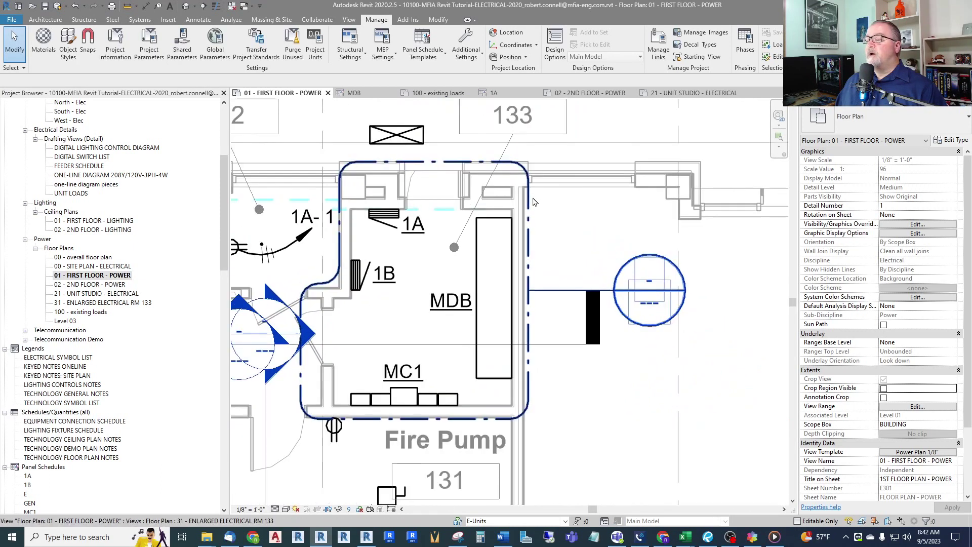
pyautogui.click(76, 60)
pyautogui.scroll(-1, 358, 270)
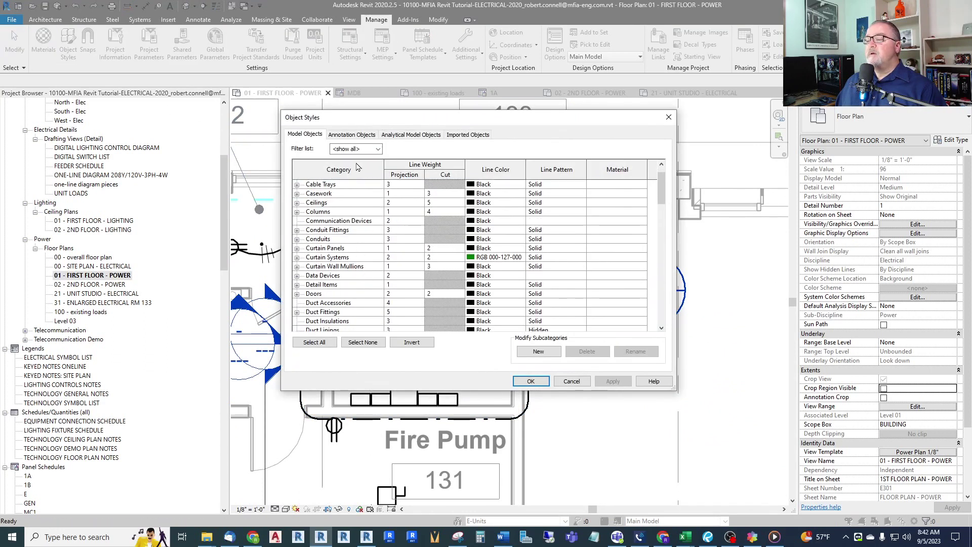
pyautogui.click(354, 136)
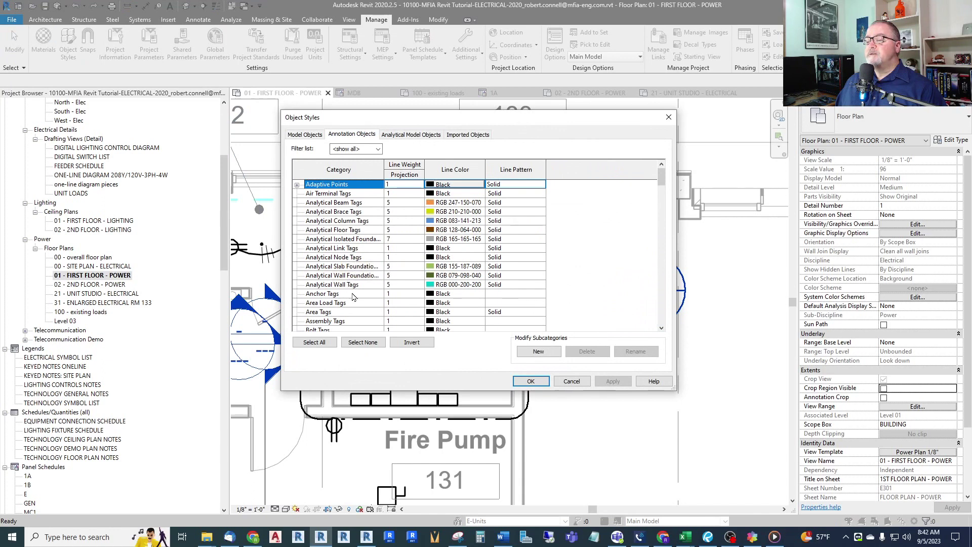
pyautogui.scroll(-5, 353, 297)
# Step: Raise Callout Boundary line weight to 8, adjust Callout Heads, and apply the changes
pyautogui.click(415, 241)
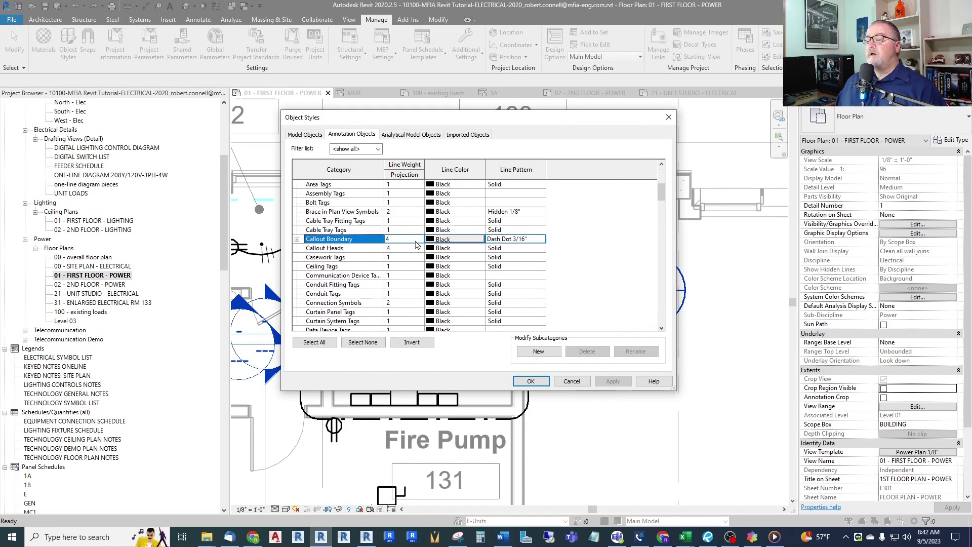
pyautogui.click(419, 239)
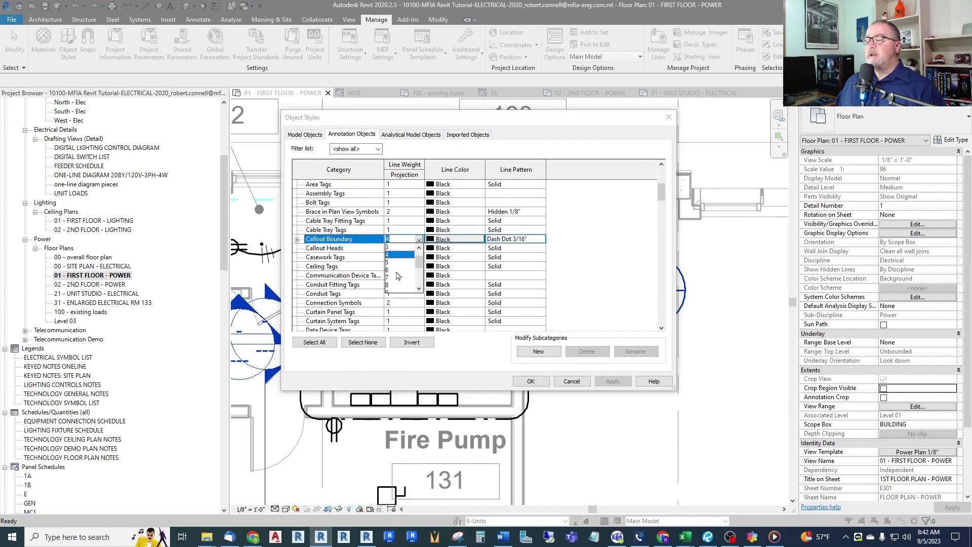
pyautogui.click(391, 285)
pyautogui.click(420, 249)
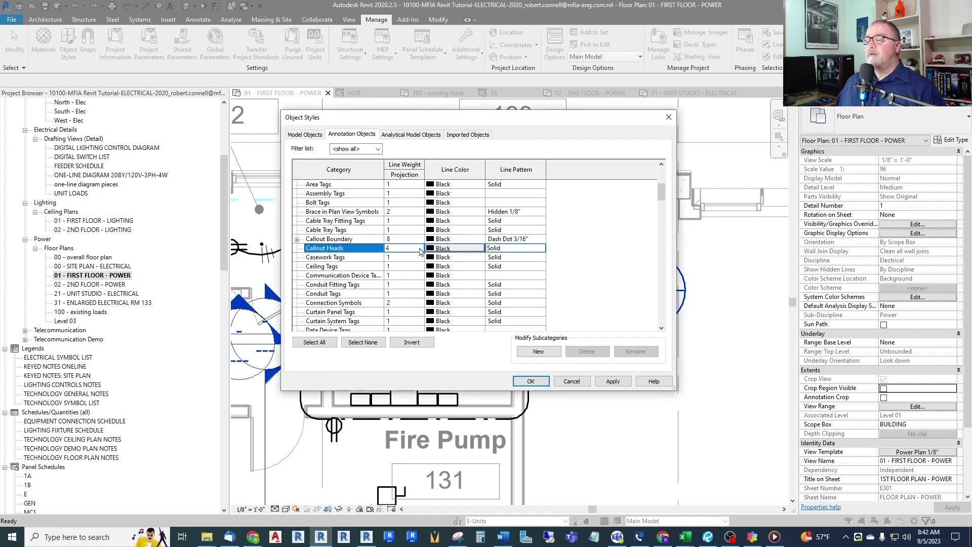
pyautogui.click(419, 249)
pyautogui.scroll(-1, 393, 278)
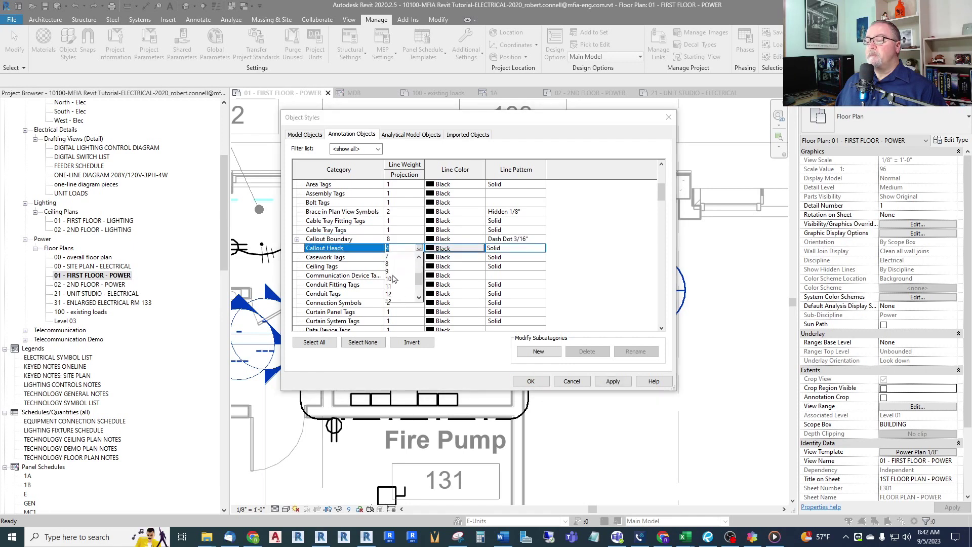
pyautogui.click(540, 380)
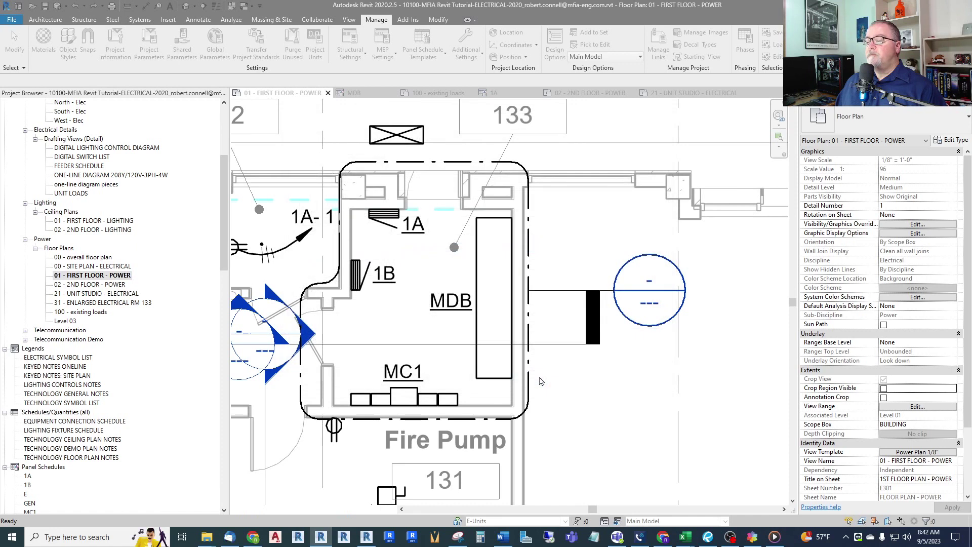
pyautogui.scroll(-4, 481, 329)
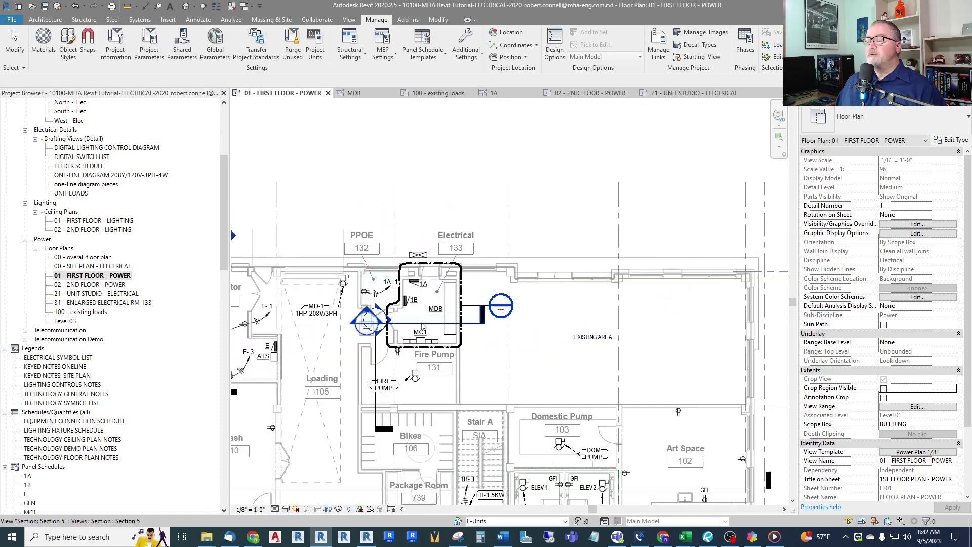
pyautogui.scroll(3, 424, 336)
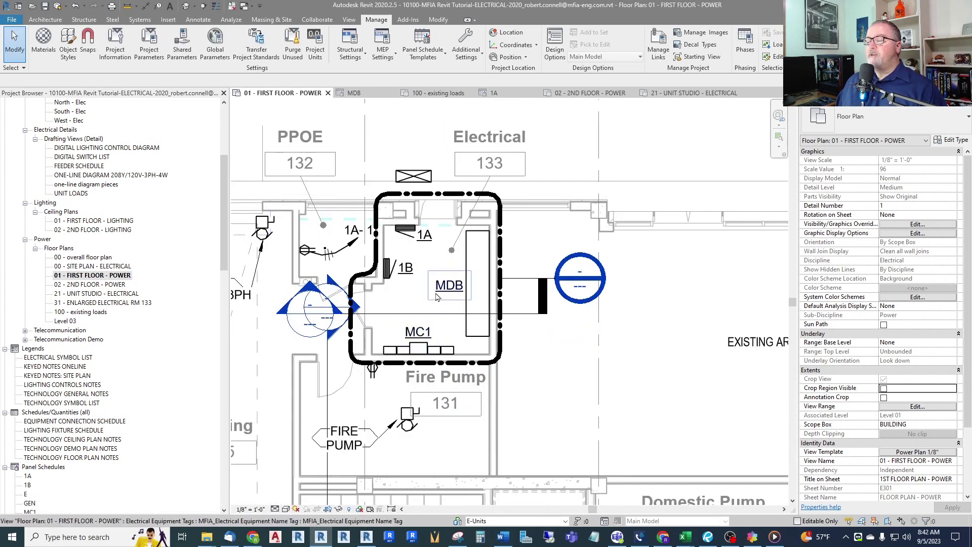
pyautogui.scroll(2, 425, 269)
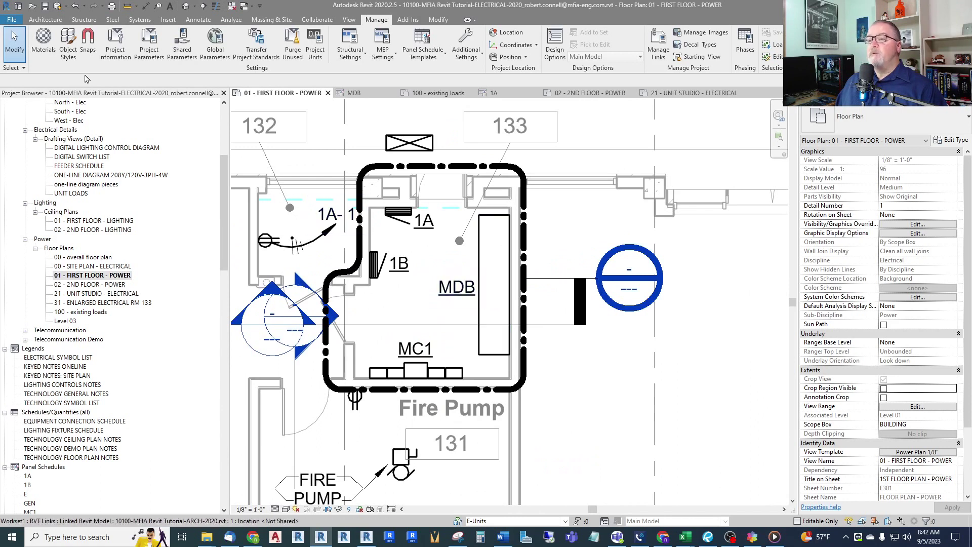
pyautogui.scroll(-2, 438, 272)
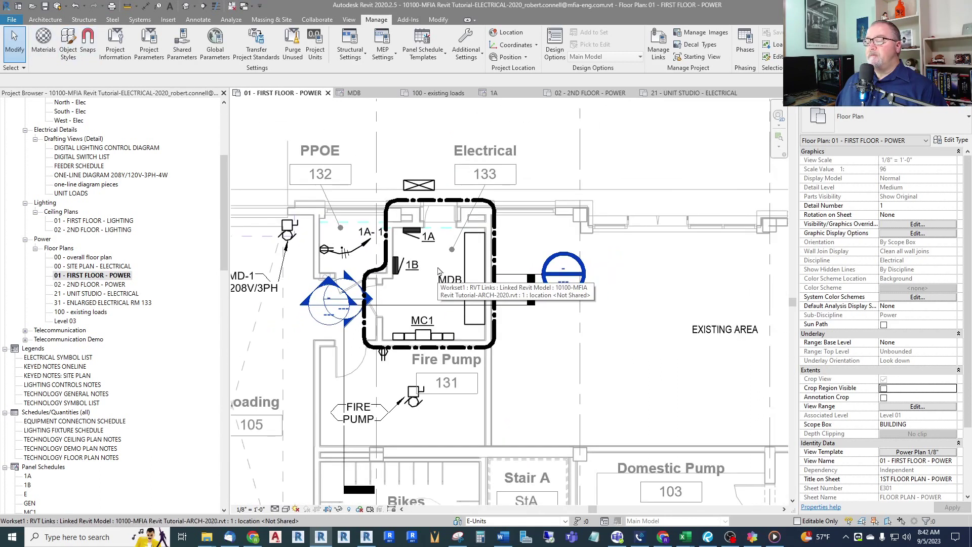
pyautogui.scroll(-3, 438, 272)
pyautogui.scroll(2, 434, 272)
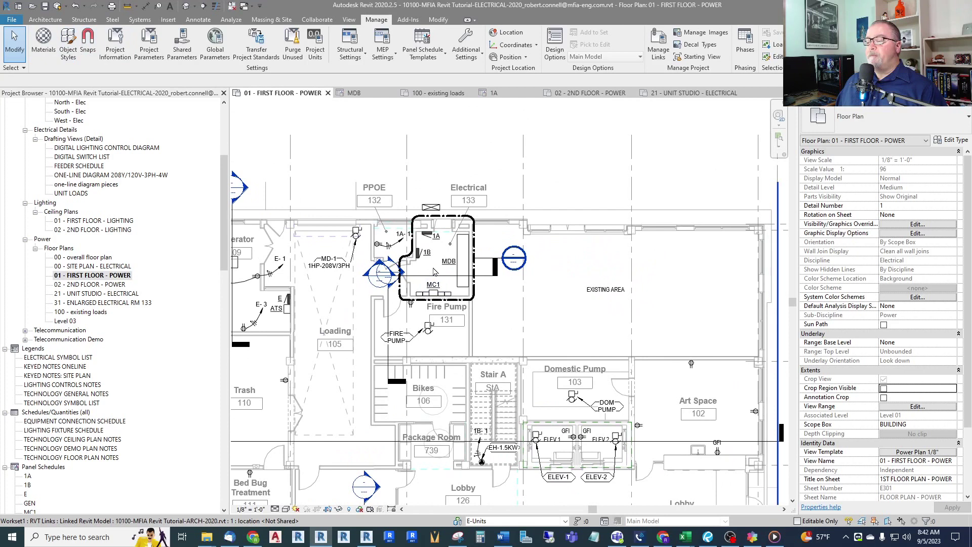
pyautogui.scroll(2, 433, 272)
pyautogui.scroll(-2, 436, 273)
pyautogui.scroll(4, 438, 275)
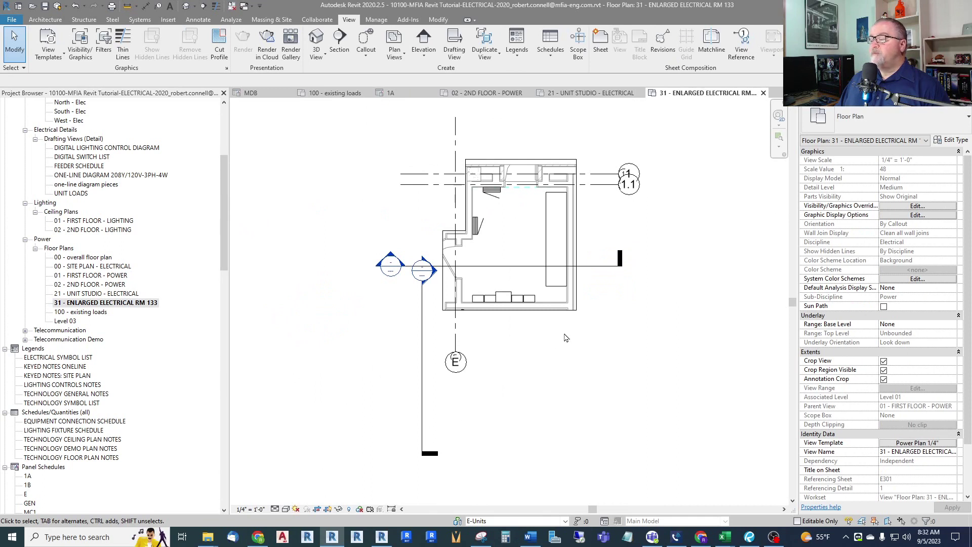
# Step: Hide the Section 5 and Section 6 markers in the enlarged RM 133 view
pyautogui.scroll(2, 480, 358)
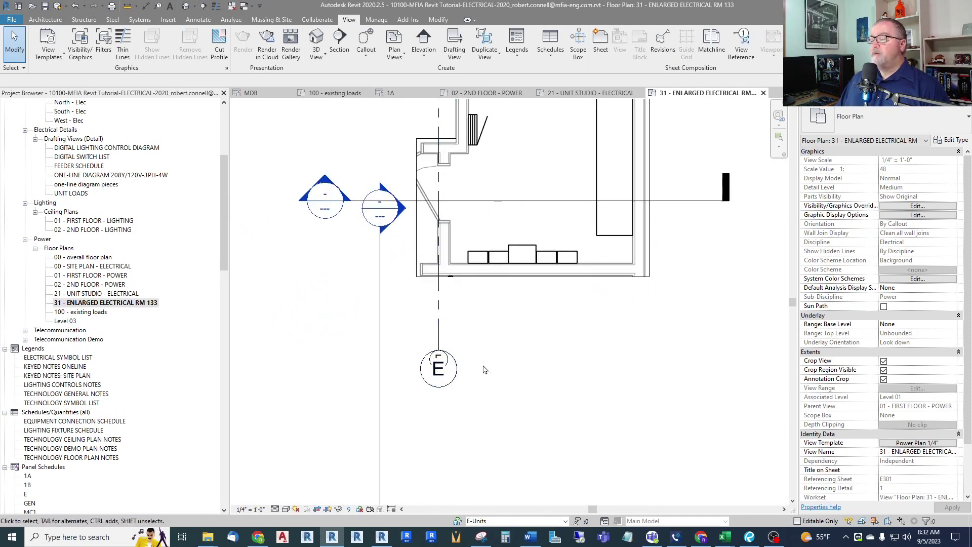
pyautogui.scroll(-2, 462, 361)
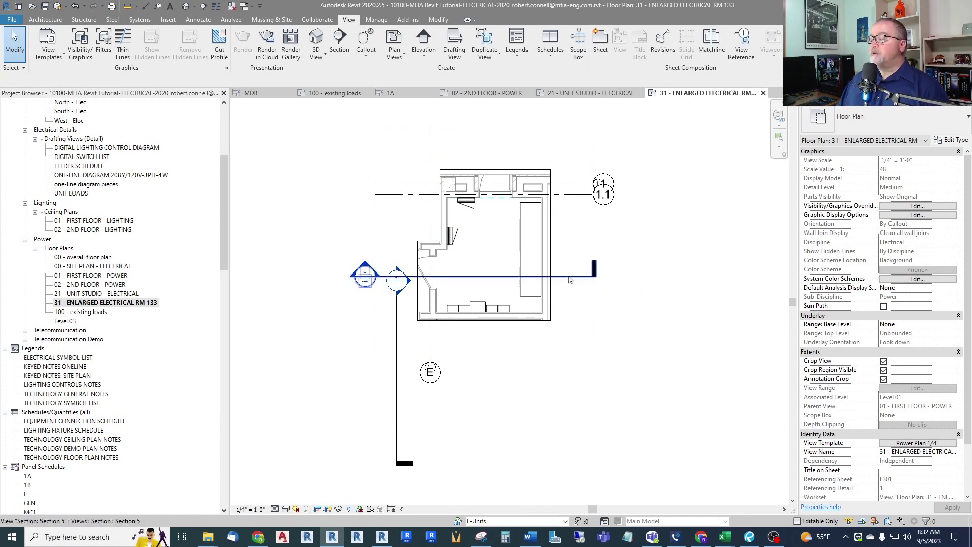
pyautogui.rightClick(570, 279)
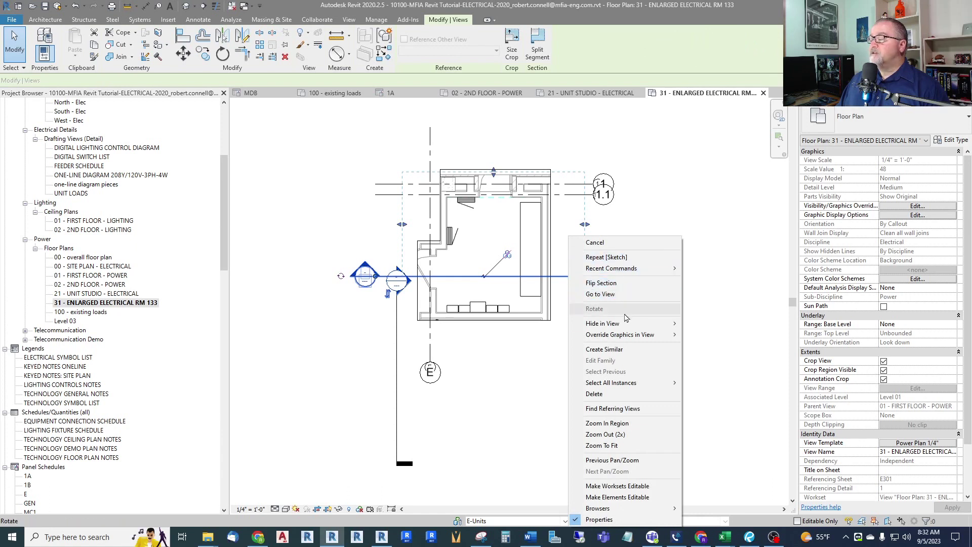
pyautogui.moveTo(626, 323)
pyautogui.click(701, 324)
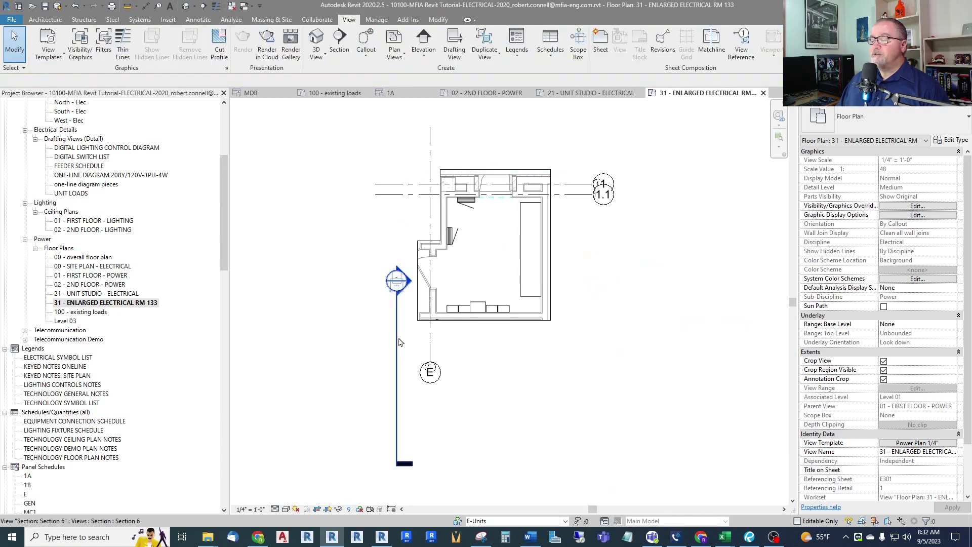
pyautogui.rightClick(399, 342)
pyautogui.click(449, 68)
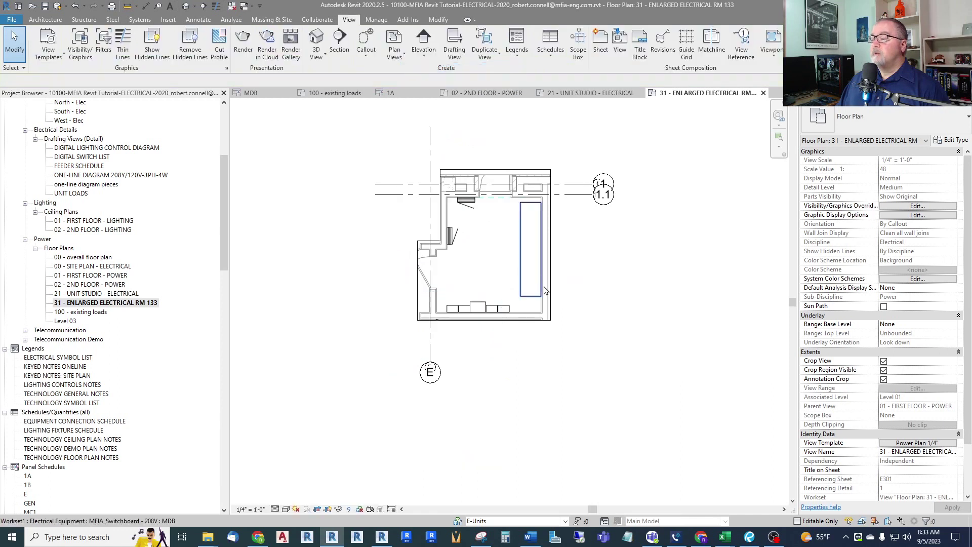
pyautogui.scroll(2, 501, 235)
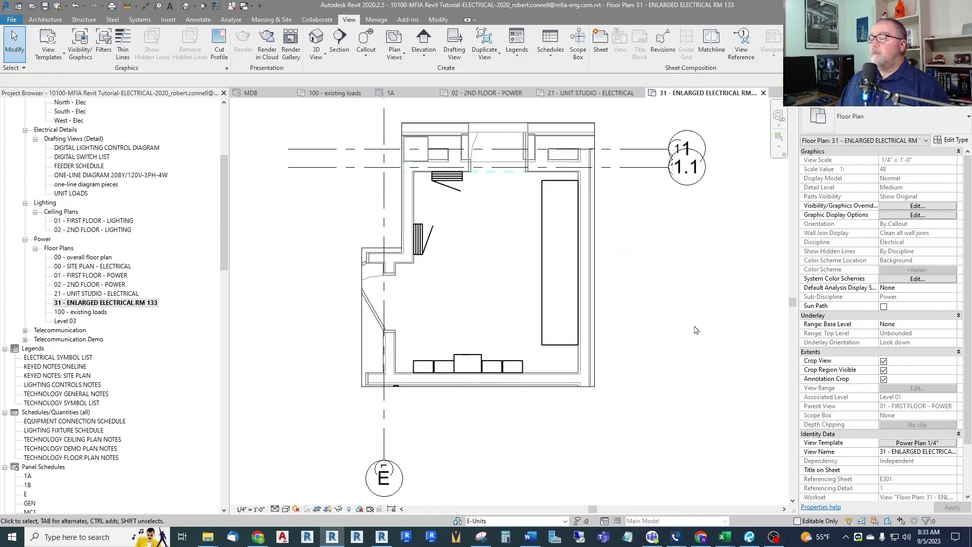
# Step: Turn off Annotation Crop and Crop Region Visible for the enlarged room plan
pyautogui.click(884, 379)
pyautogui.click(884, 370)
pyautogui.moveTo(501, 239)
pyautogui.mouseDown(button='middle')
pyautogui.moveTo(429, 286)
pyautogui.moveTo(439, 277)
pyautogui.mouseUp(button='middle')
# Step: Tag MDB, 1A, 1B and MC1 without leaders, moving the MC1 tag above its panel
pyautogui.click(158, 6)
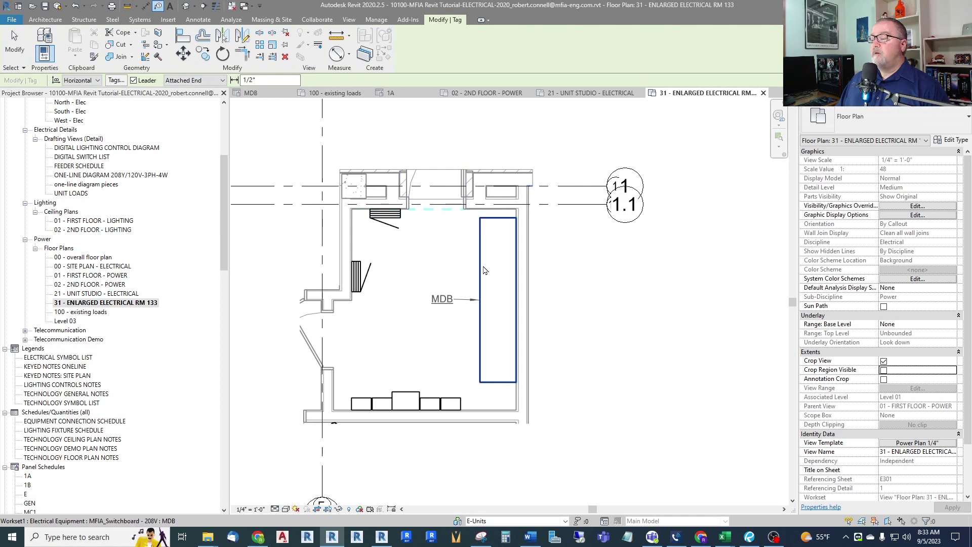
pyautogui.click(133, 80)
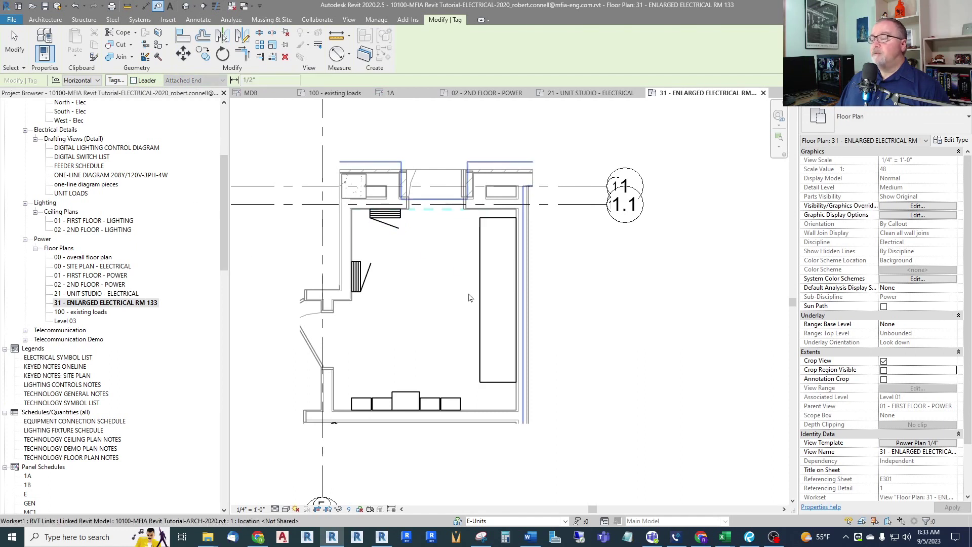
pyautogui.click(497, 299)
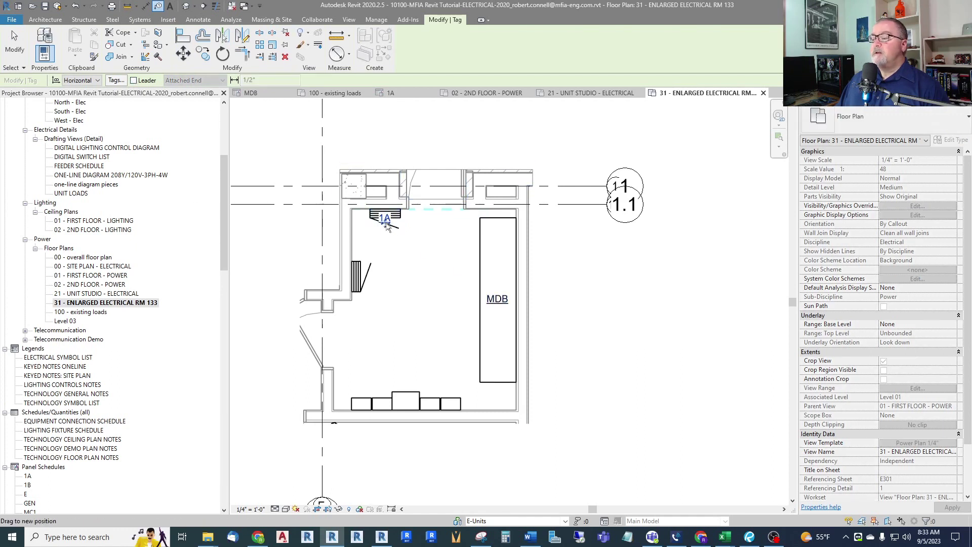
pyautogui.click(394, 241)
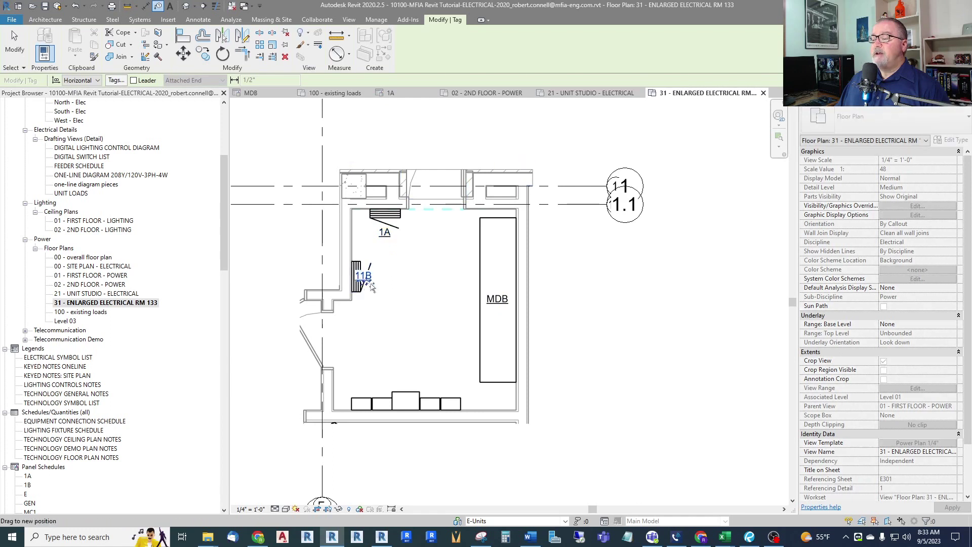
pyautogui.click(388, 277)
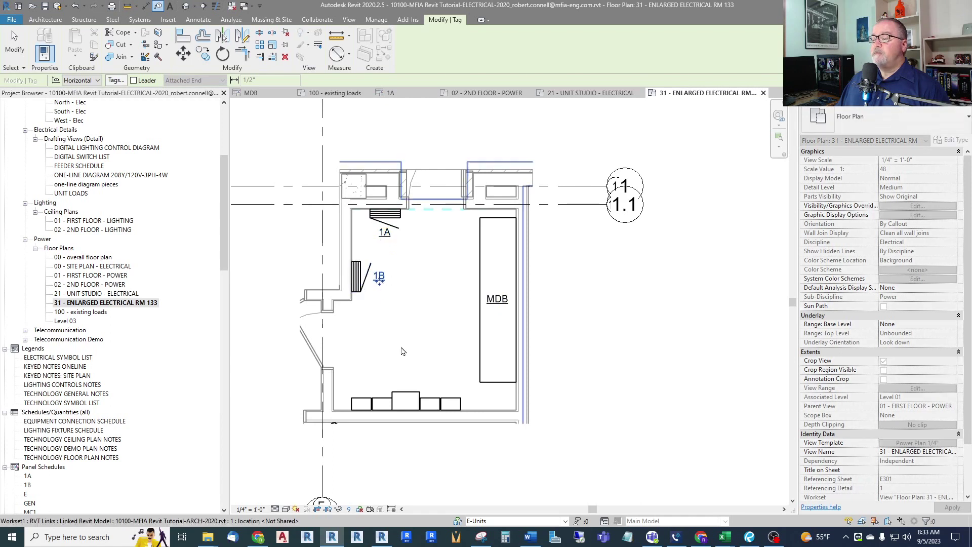
pyautogui.click(406, 401)
pyautogui.moveTo(406, 401); pyautogui.dragTo(406, 390)
pyautogui.press('Escape')
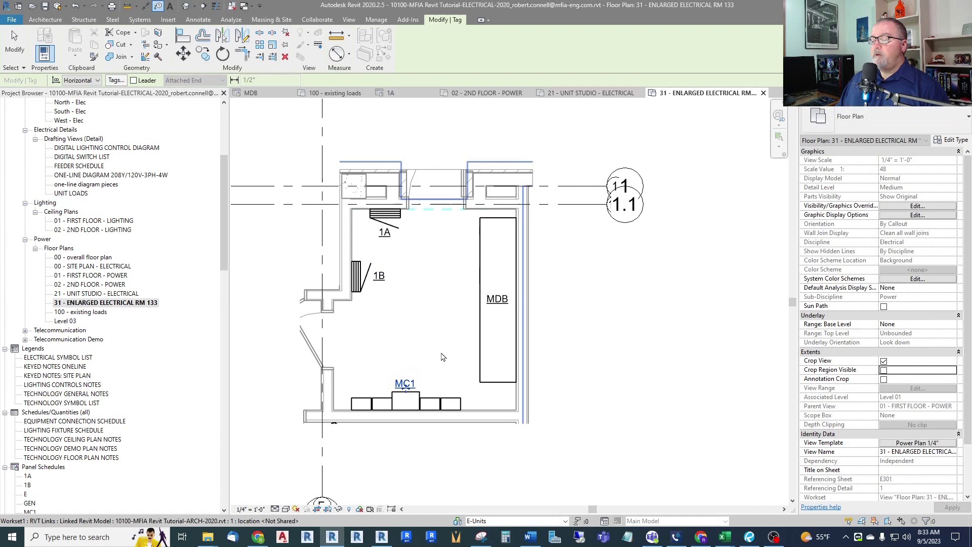
pyautogui.scroll(-2, 406, 304)
pyautogui.scroll(3, 397, 206)
pyautogui.scroll(-2, 462, 296)
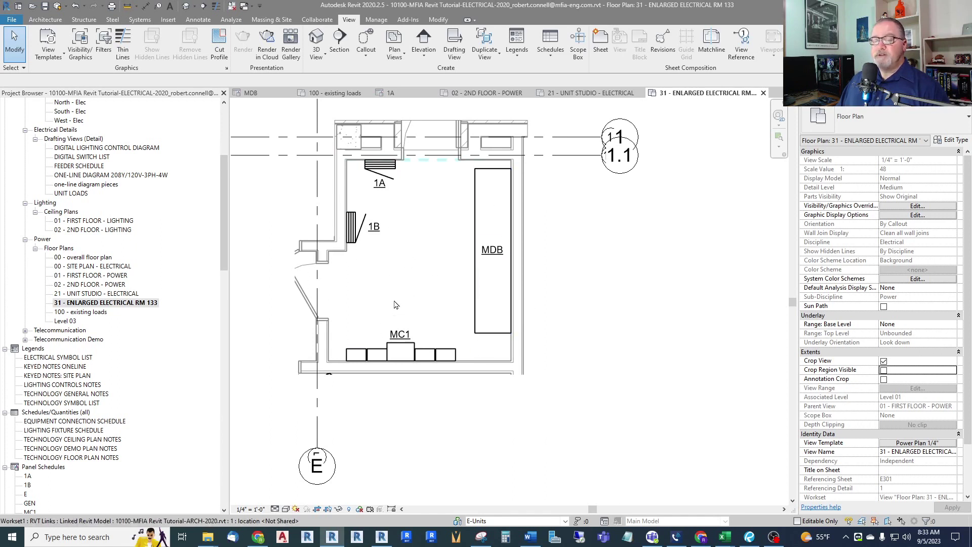
pyautogui.moveTo(411, 308); pyautogui.dragTo(440, 337, button='middle')
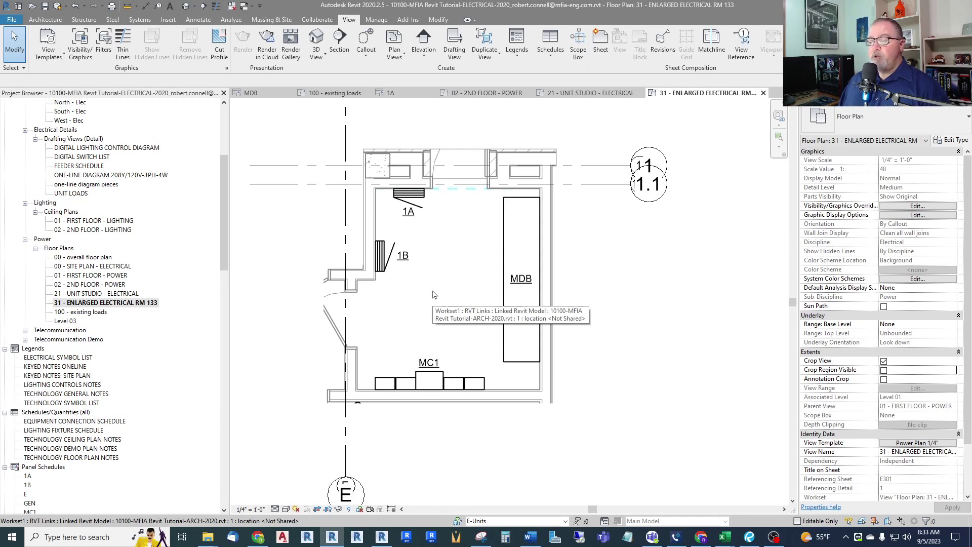